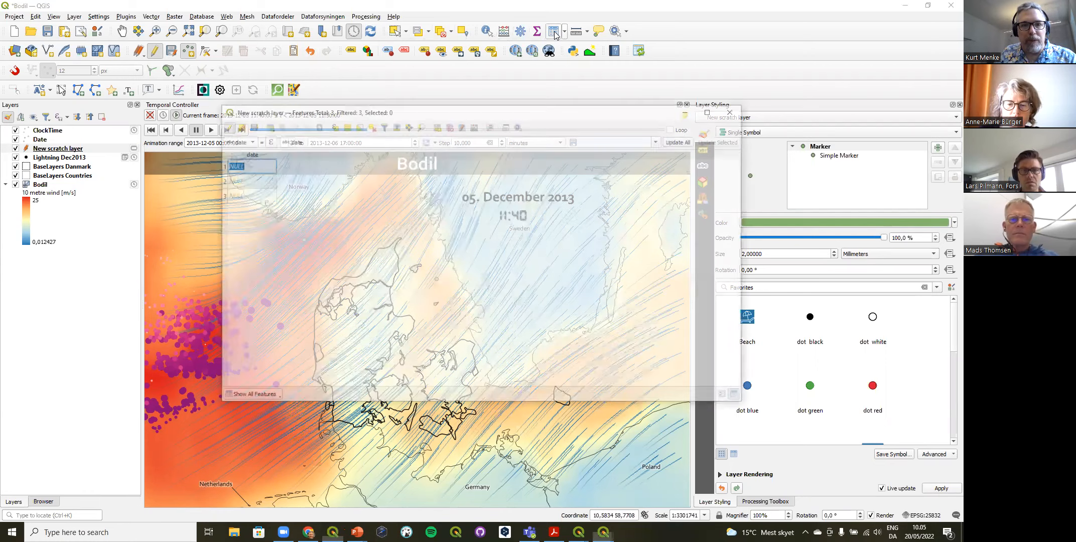
Step: Fill the date column of the scratch layer's three features with 2011-01-01, 2012-05-07 and 2013-12-31, in row order
{"action": "double_click", "coordinate": [245, 170]}
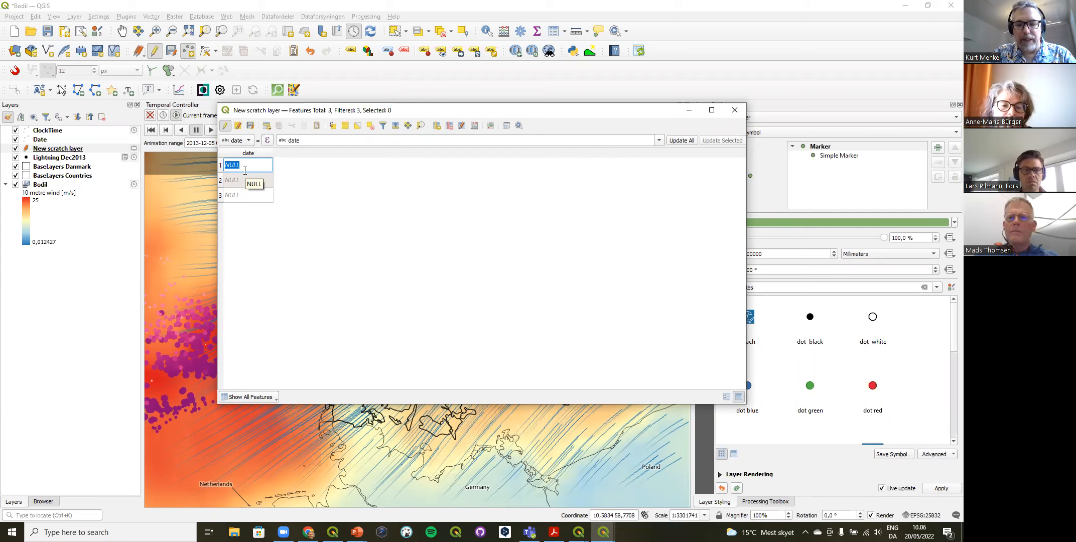
{"action": "type", "text": "2"}
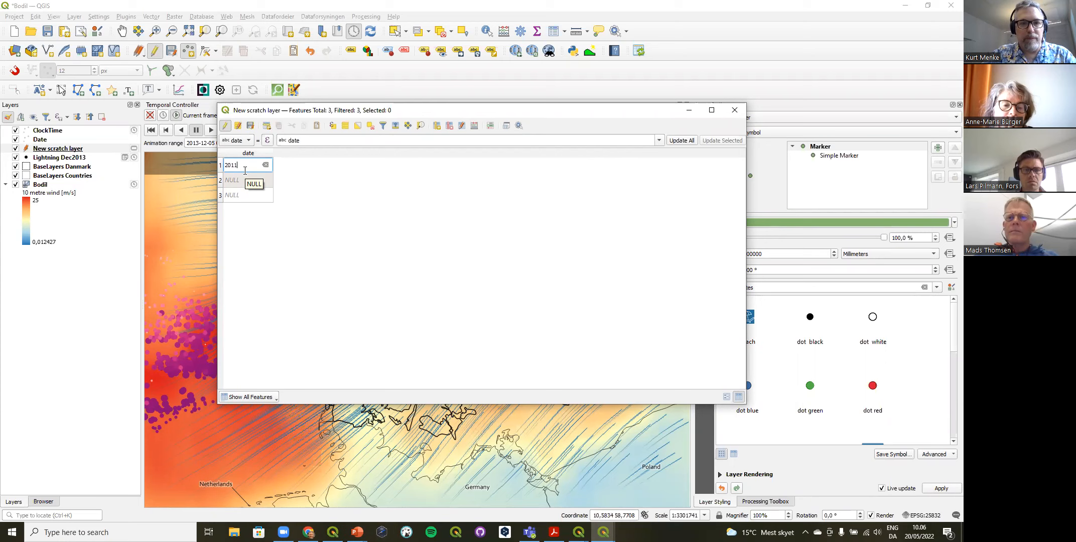
{"action": "type", "text": "011-01-01"}
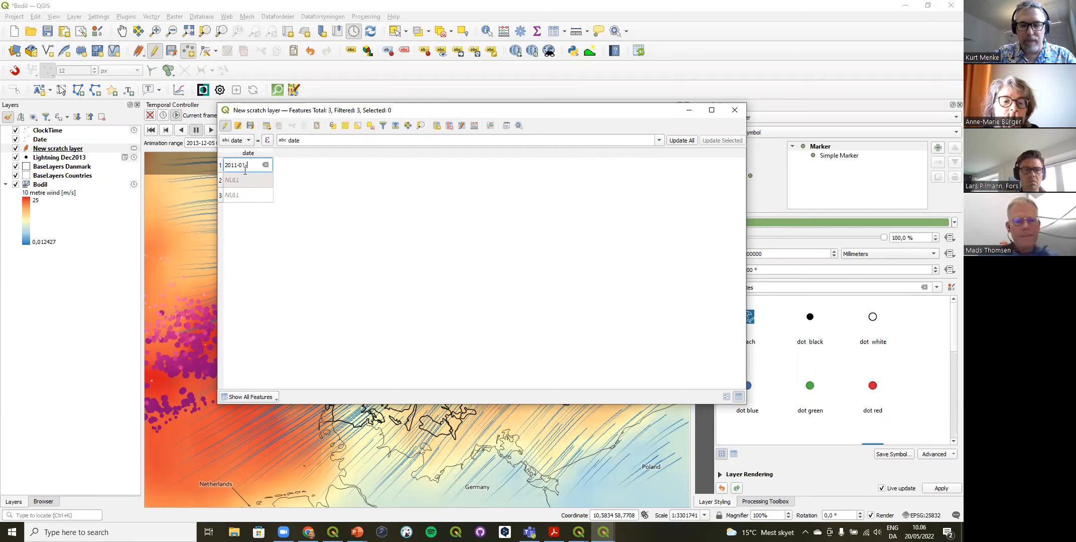
{"action": "left_click", "coordinate": [249, 177]}
{"action": "type", "text": "2"}
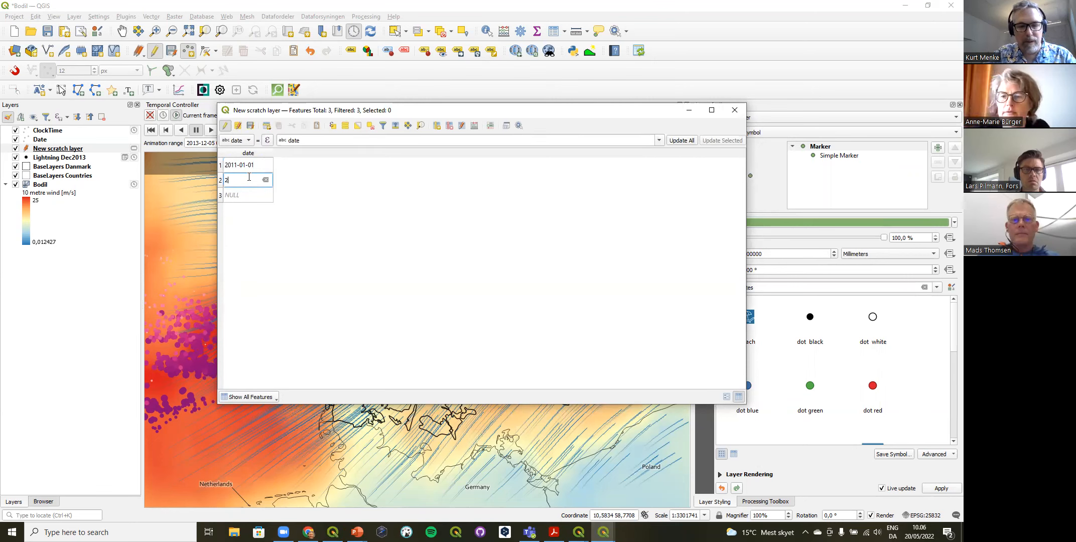
{"action": "type", "text": "012"}
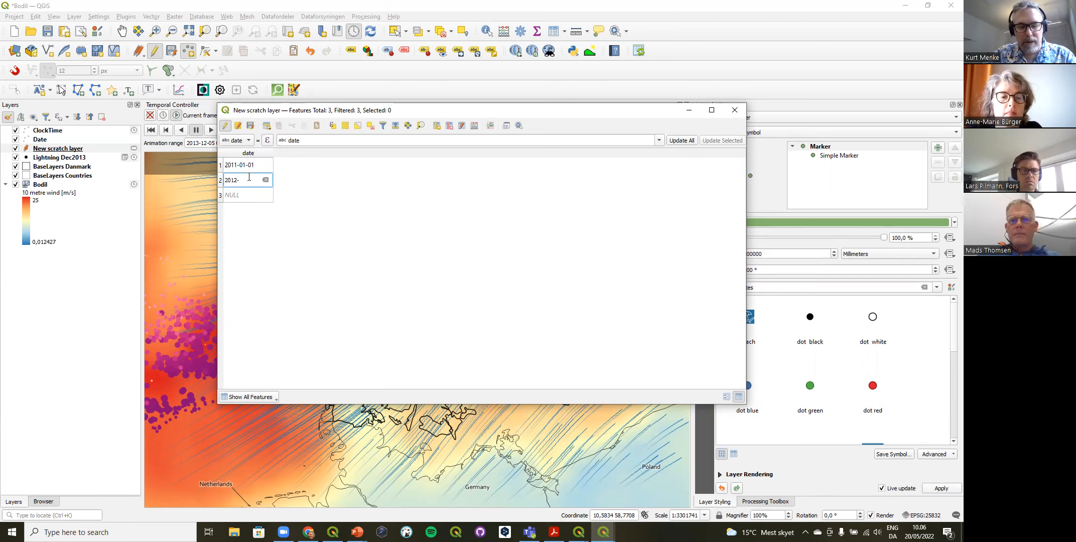
{"action": "type", "text": "-05-07"}
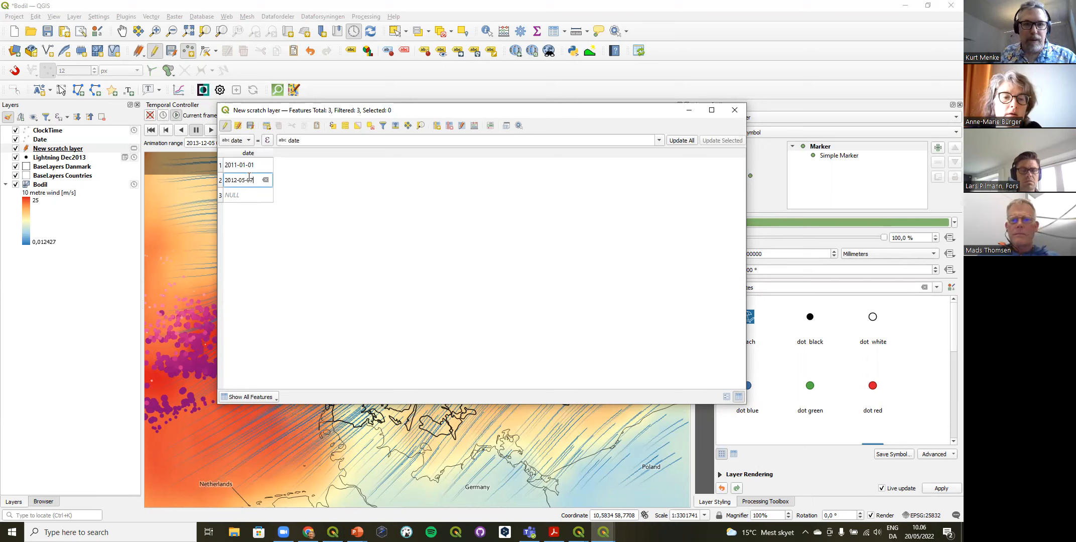
{"action": "double_click", "coordinate": [245, 192]}
{"action": "type", "text": "2013-"}
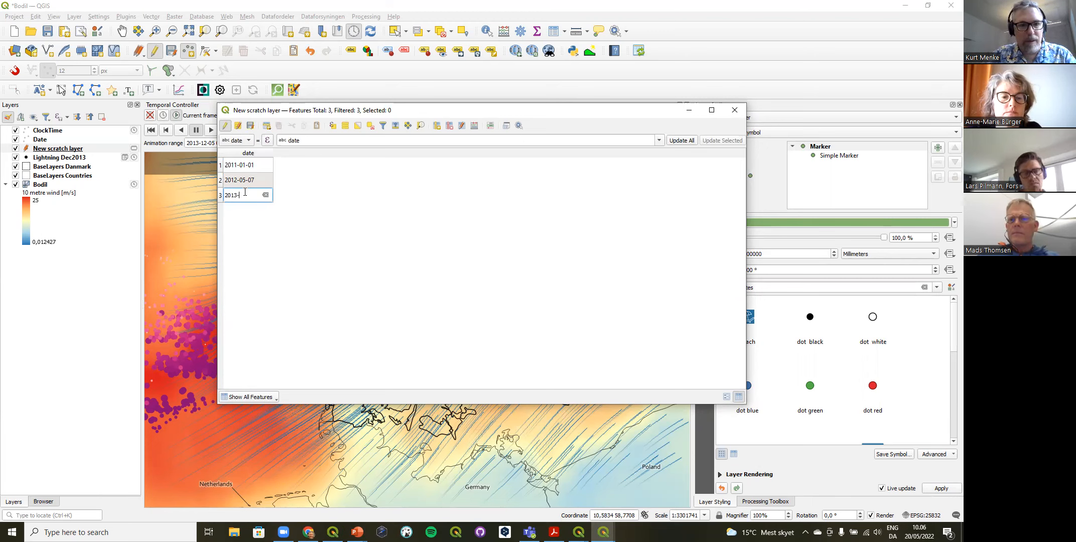
{"action": "type", "text": "12-31"}
{"action": "key", "text": "Return"}
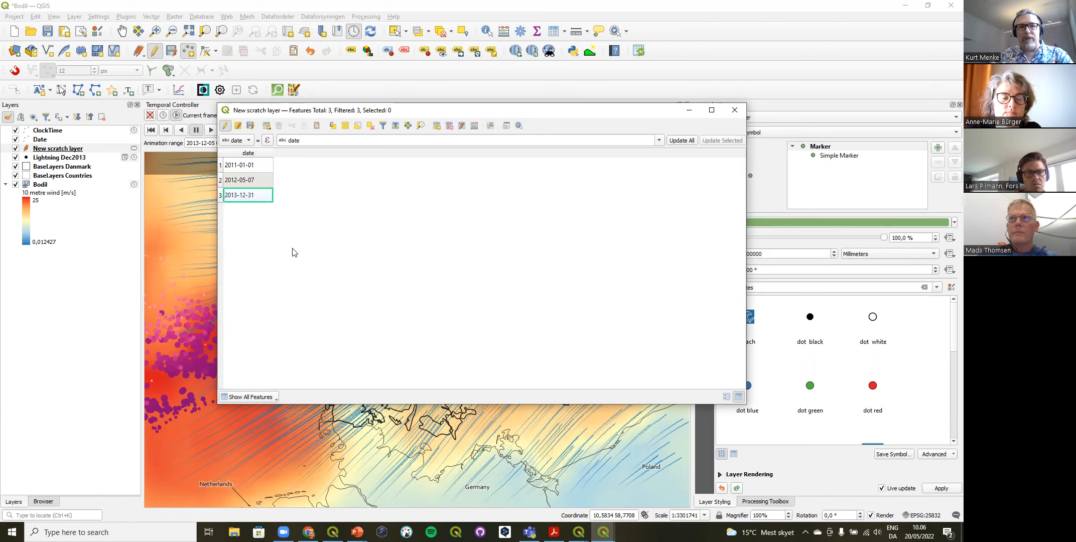
Step: Add a field named time with the Date type to the scratch layer and widen its column
{"action": "left_click", "coordinate": [437, 126]}
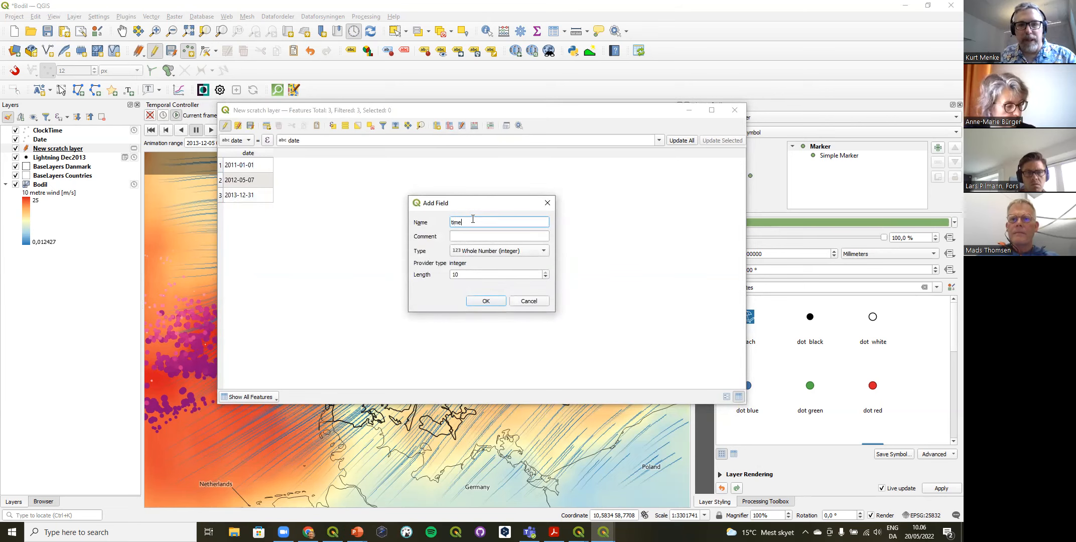
{"action": "left_click", "coordinate": [498, 250]}
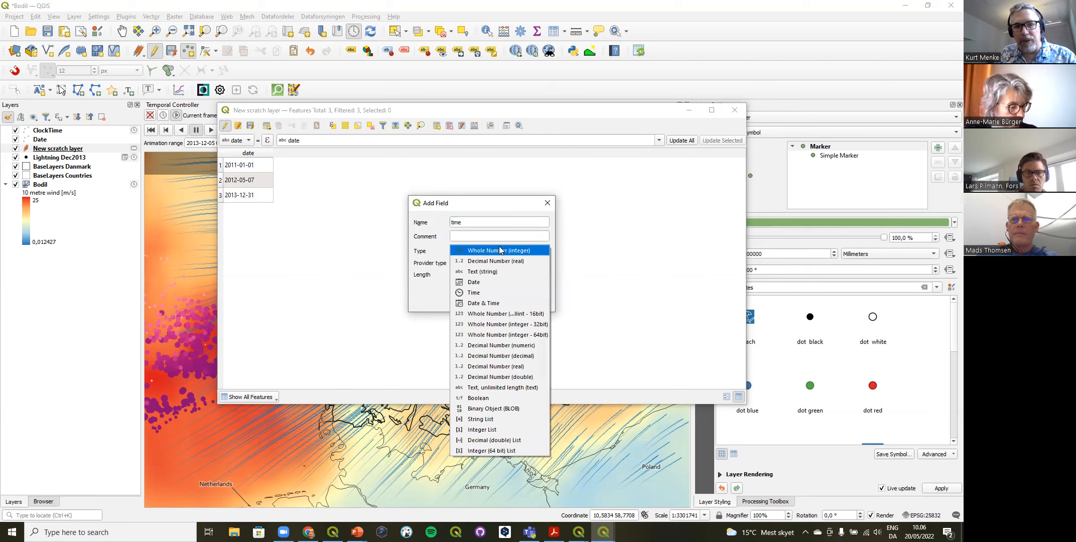
{"action": "left_click", "coordinate": [486, 283]}
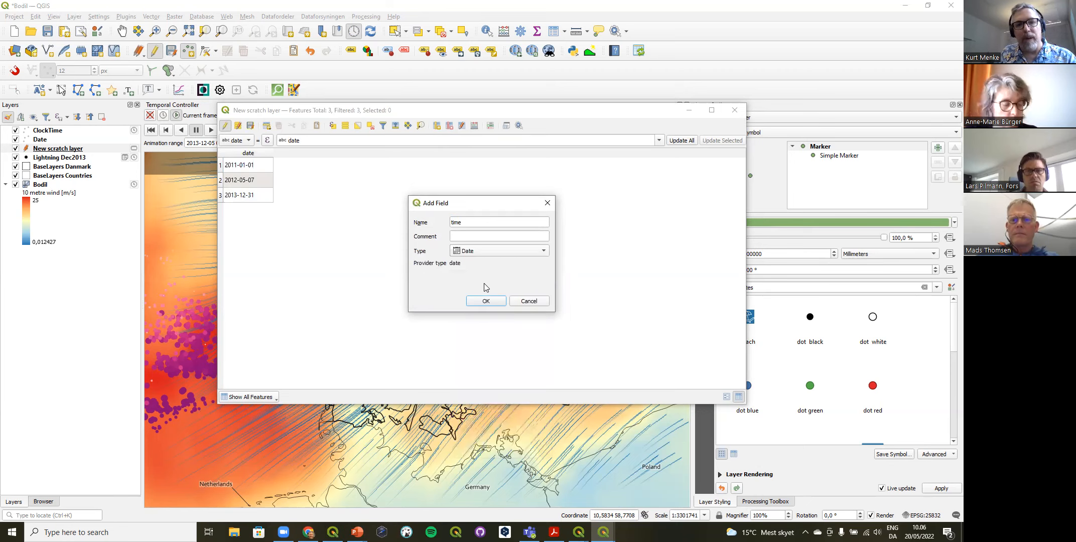
{"action": "left_click", "coordinate": [486, 301]}
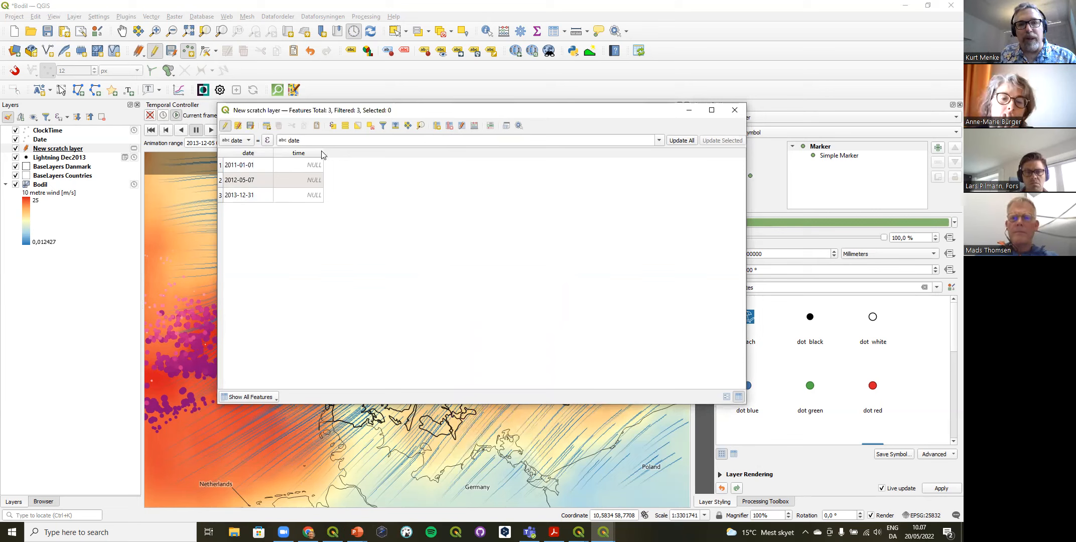
{"action": "left_click_drag", "start_coordinate": [323, 153], "coordinate": [387, 153]}
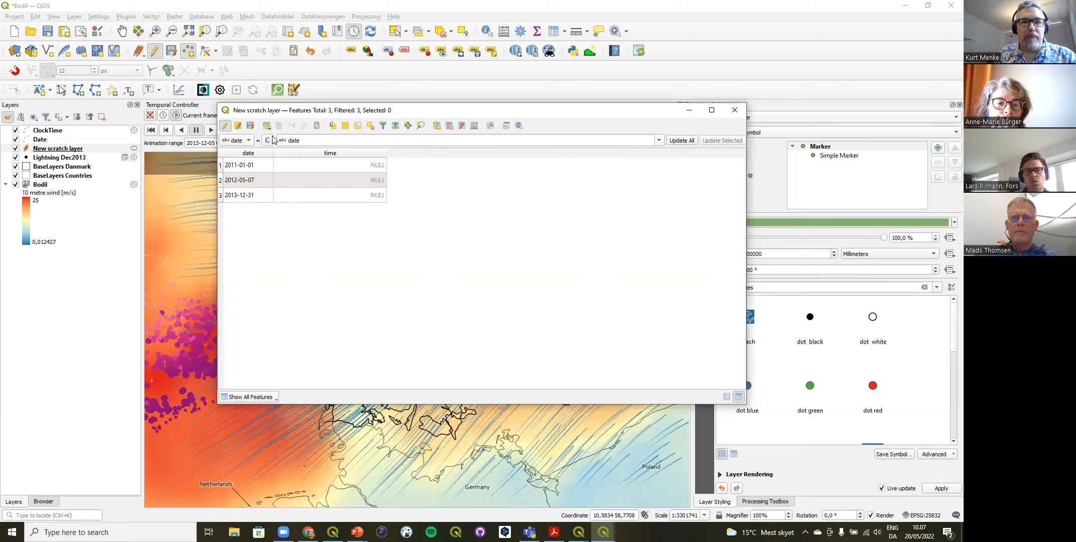
Step: Save the scratch layer's edits, resume editing, and choose time as the field to update
{"action": "left_click", "coordinate": [241, 143]}
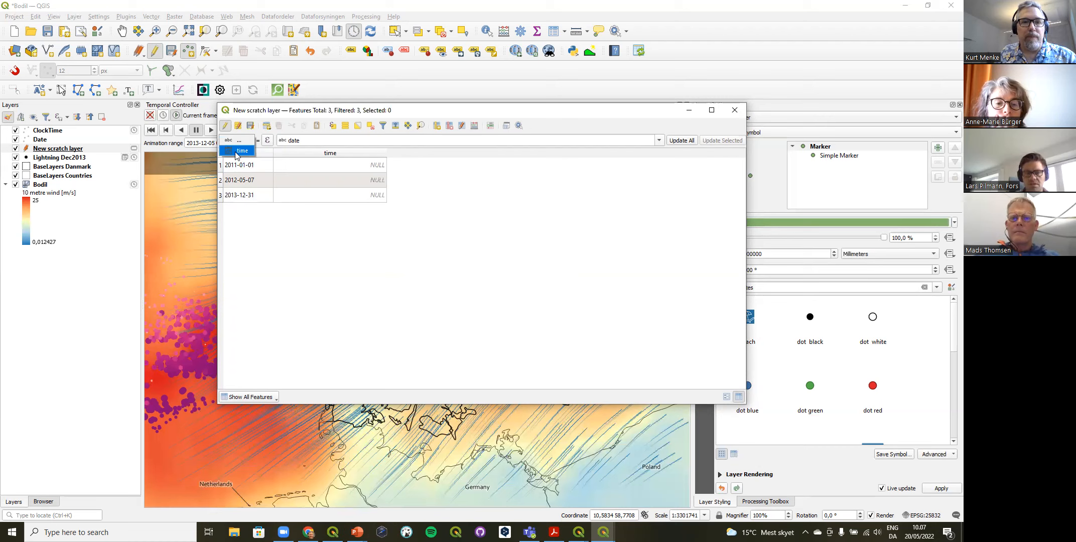
{"action": "left_click", "coordinate": [236, 152]}
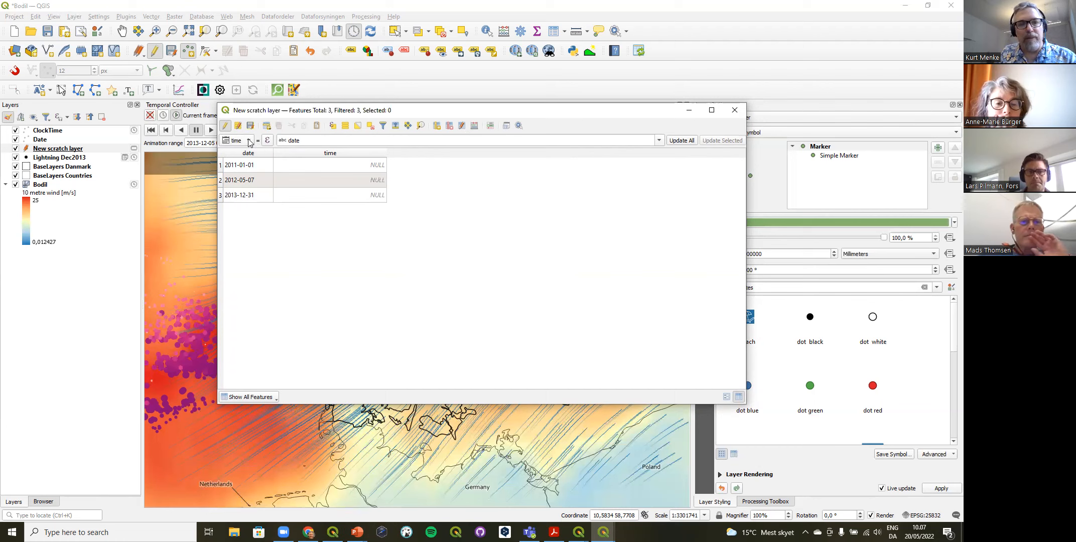
{"action": "left_click", "coordinate": [225, 127]}
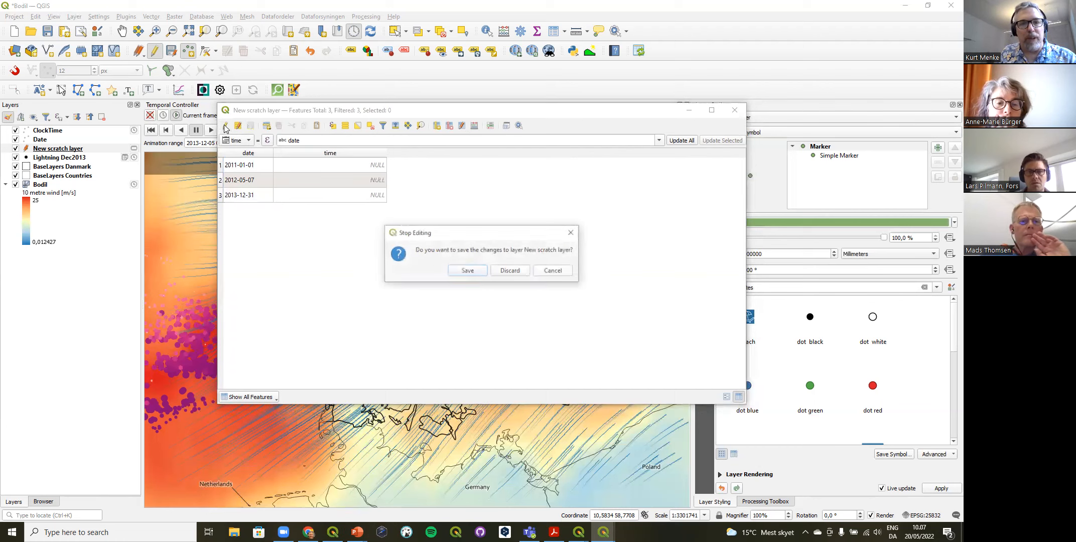
{"action": "key", "text": "Return"}
{"action": "left_click", "coordinate": [225, 125]}
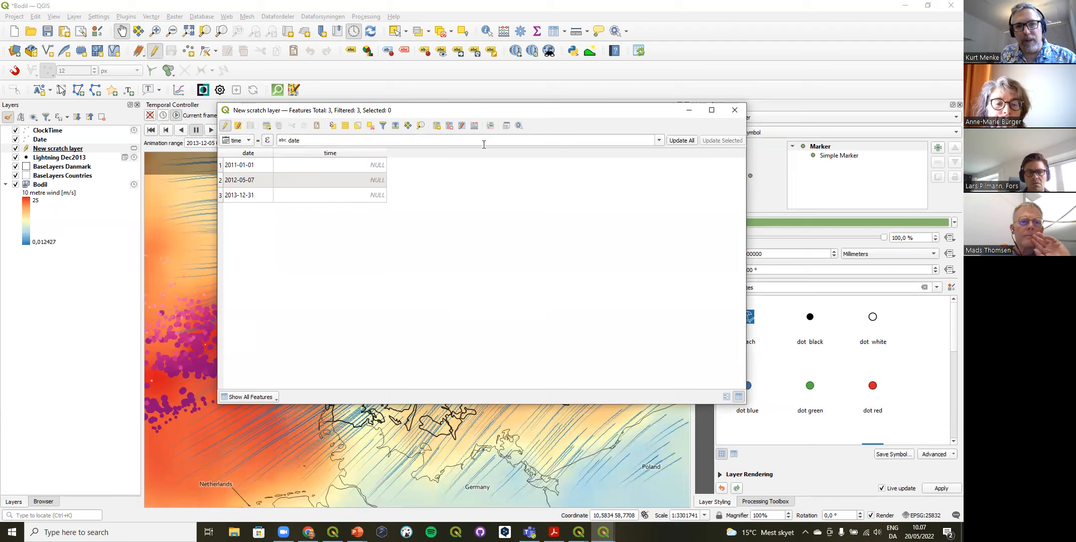
{"action": "left_click", "coordinate": [239, 141]}
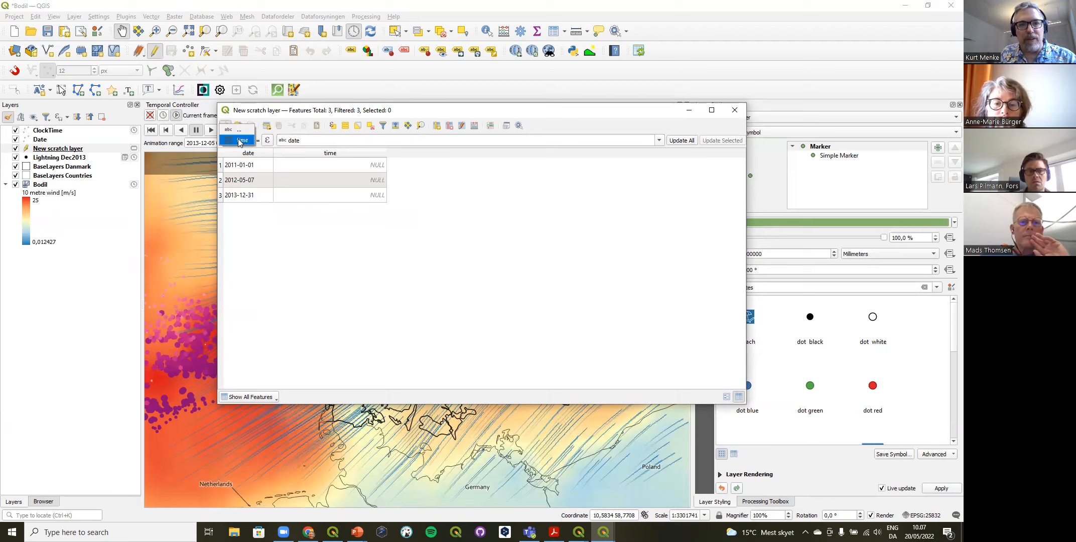
{"action": "left_click", "coordinate": [240, 141]}
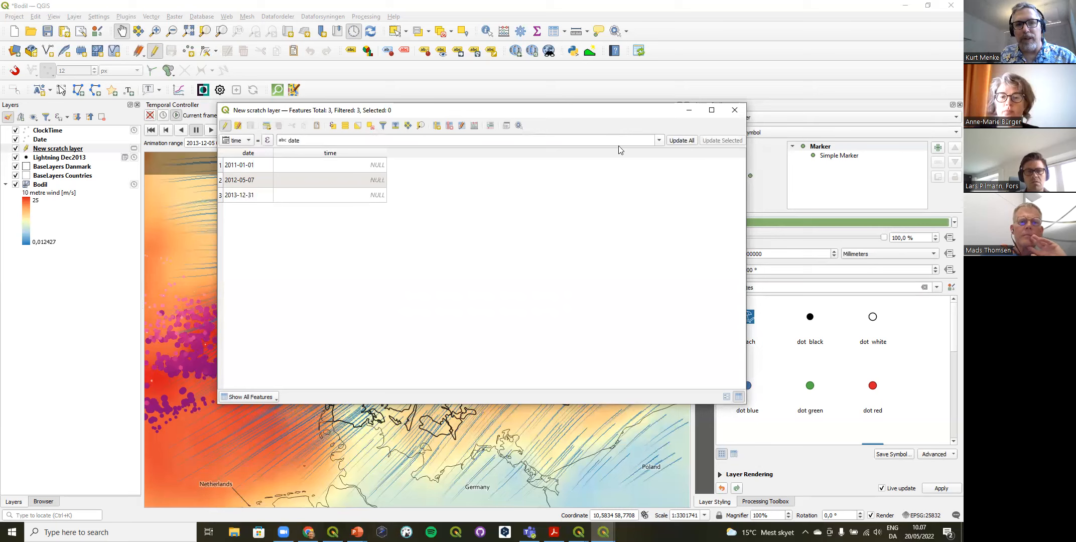
{"action": "left_click", "coordinate": [473, 126]}
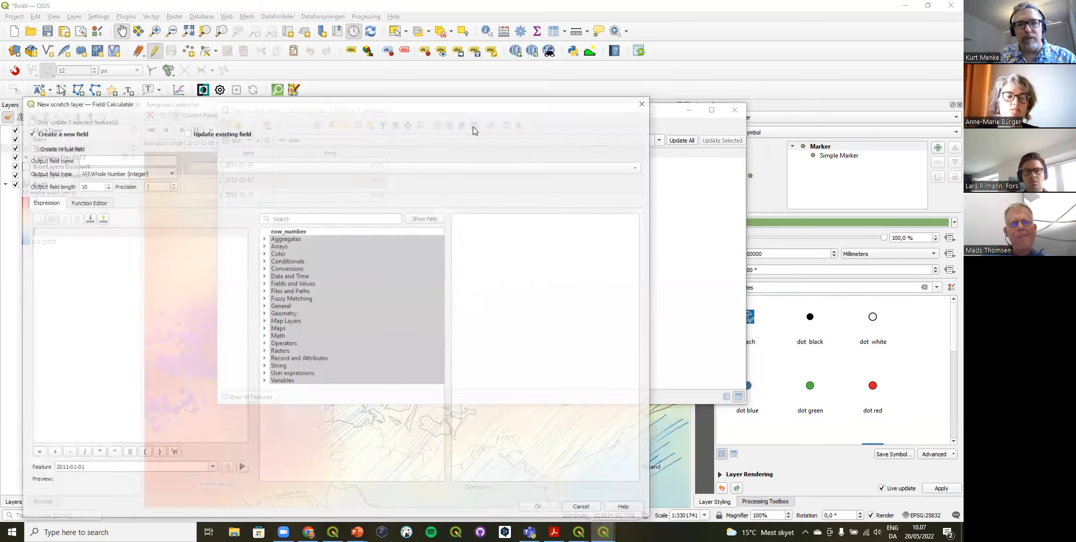
{"action": "left_click_drag", "start_coordinate": [404, 105], "coordinate": [528, 61]}
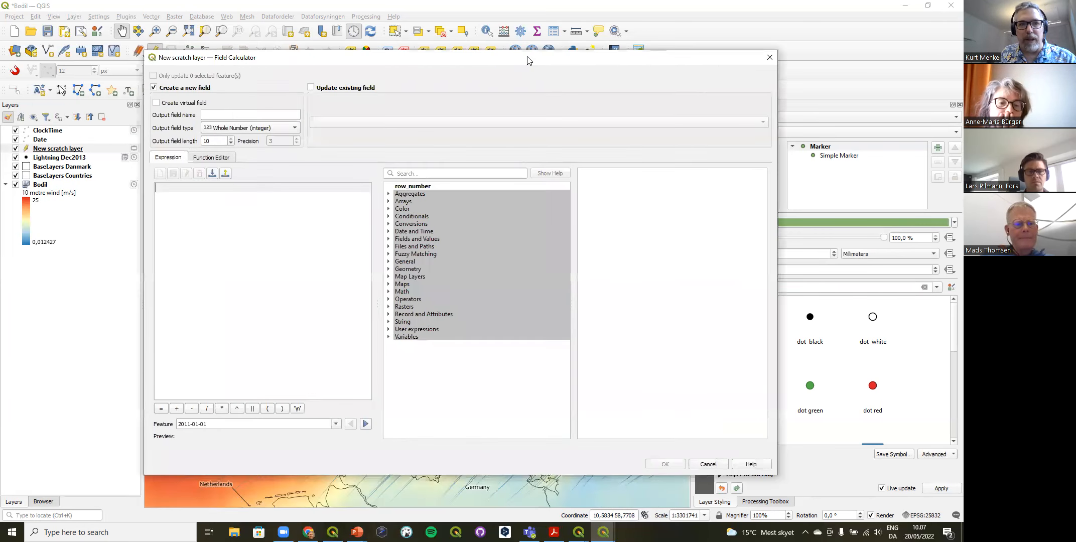
{"action": "left_click", "coordinate": [767, 57]}
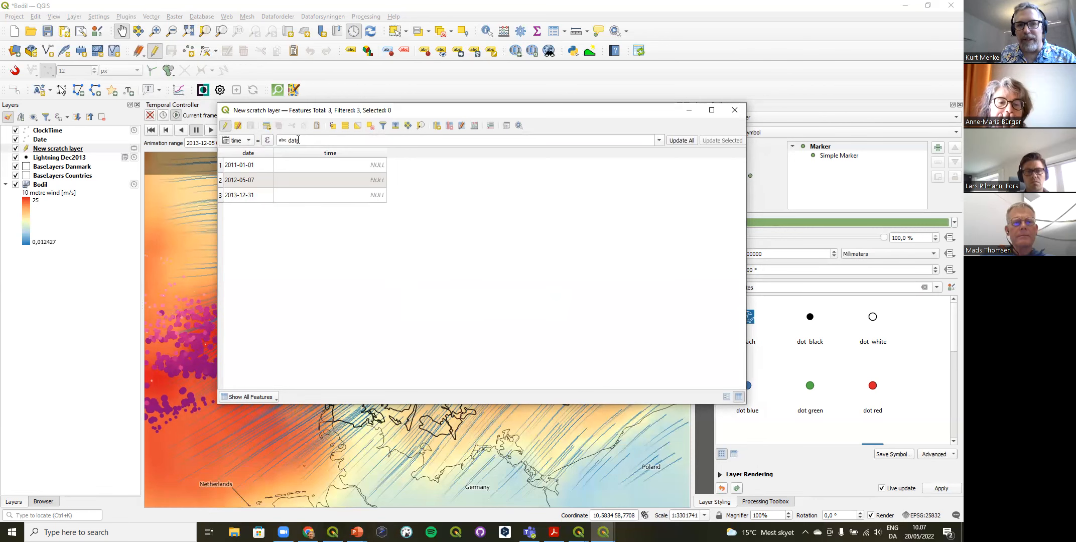
Step: Open the expression editor for the time field's update expression and search its functions for "date"
{"action": "left_click", "coordinate": [269, 142]}
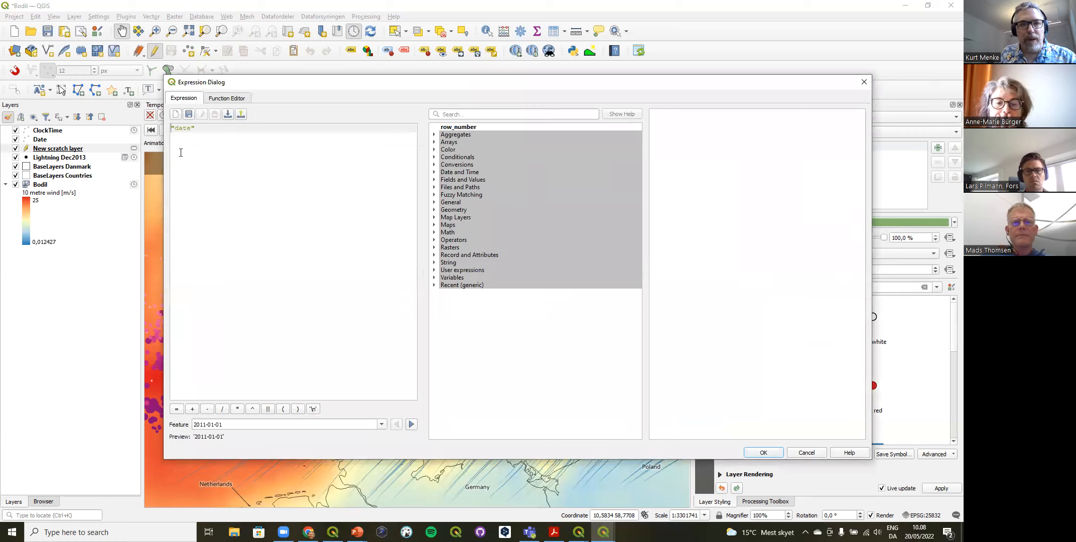
{"action": "left_click", "coordinate": [472, 119]}
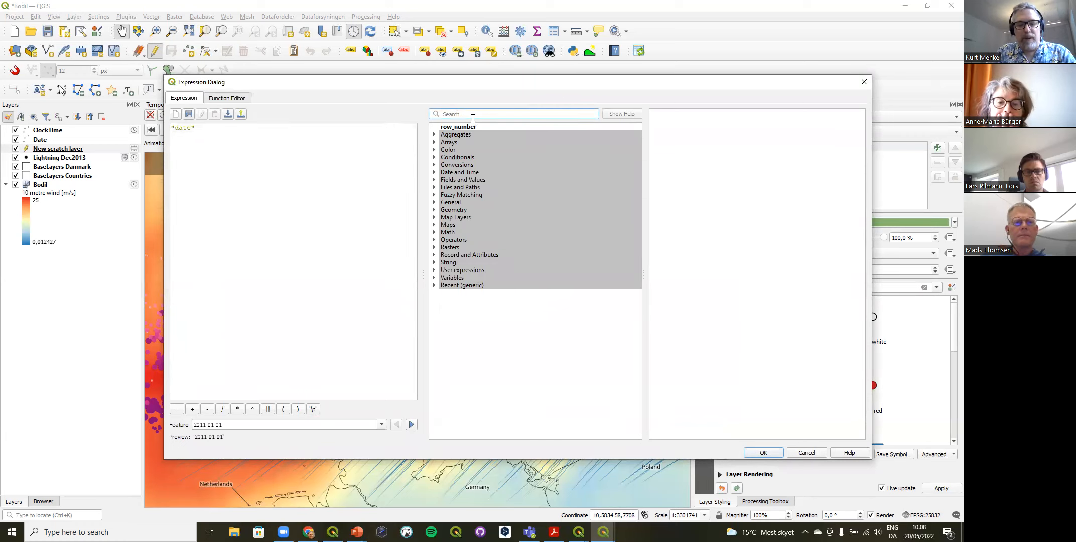
{"action": "type", "text": "date"}
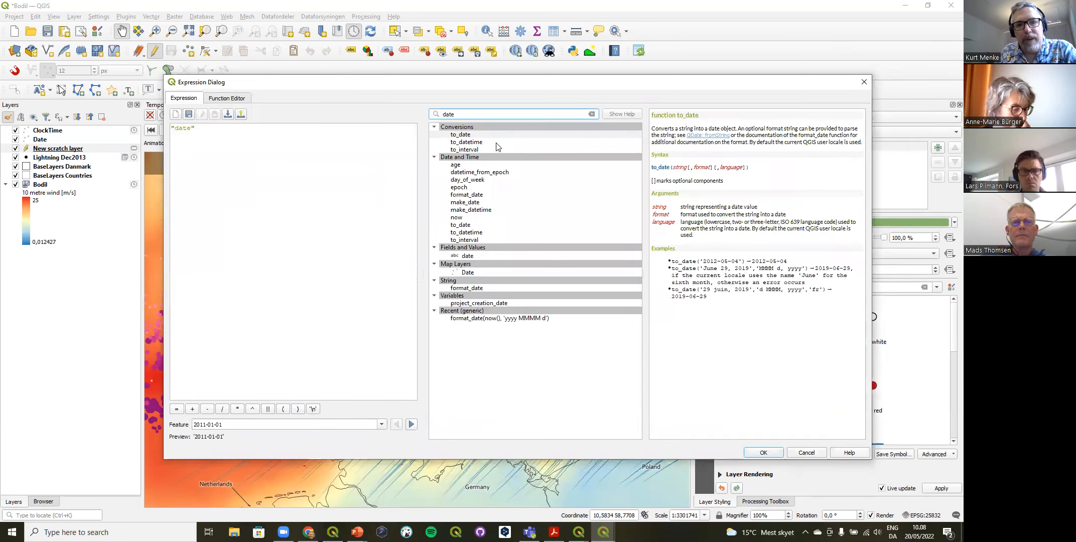
{"action": "left_click", "coordinate": [472, 195]}
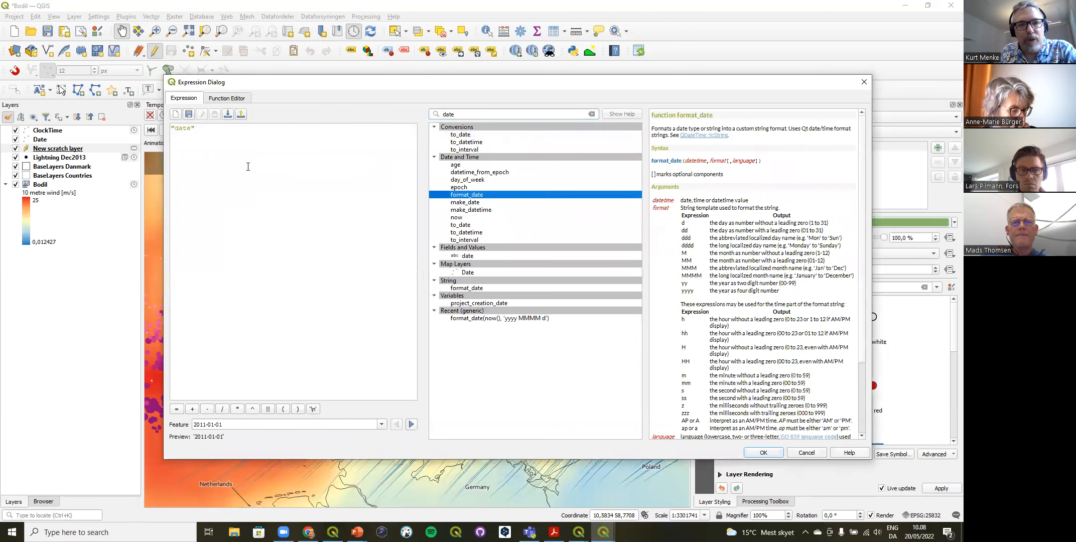
{"action": "left_click", "coordinate": [172, 128]}
{"action": "double_click", "coordinate": [456, 196]}
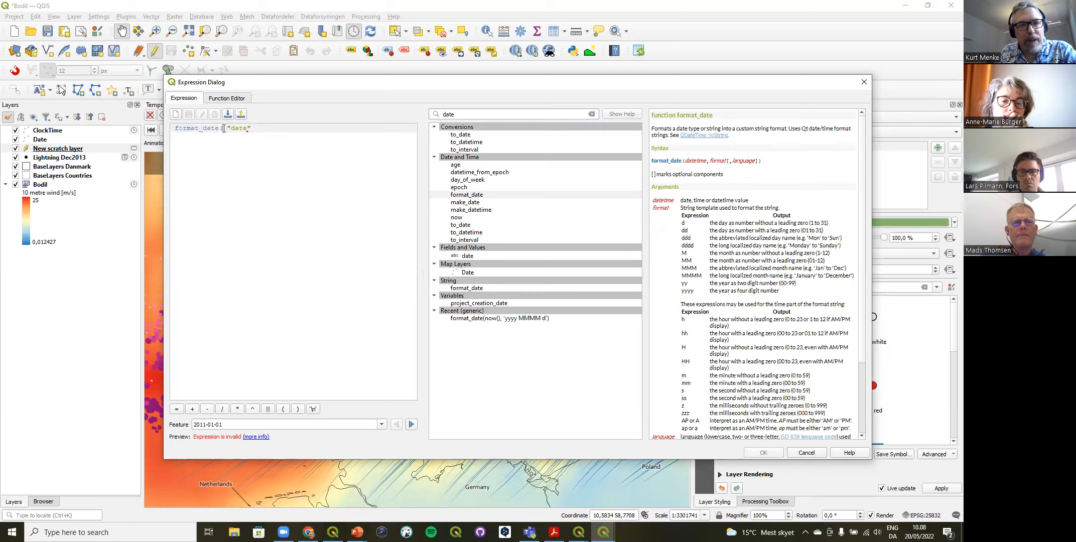
{"action": "left_click_drag", "start_coordinate": [224, 128], "coordinate": [148, 133]}
{"action": "left_click", "coordinate": [225, 128]}
{"action": "left_click_drag", "start_coordinate": [225, 129], "coordinate": [152, 129]}
{"action": "key", "text": "Delete"}
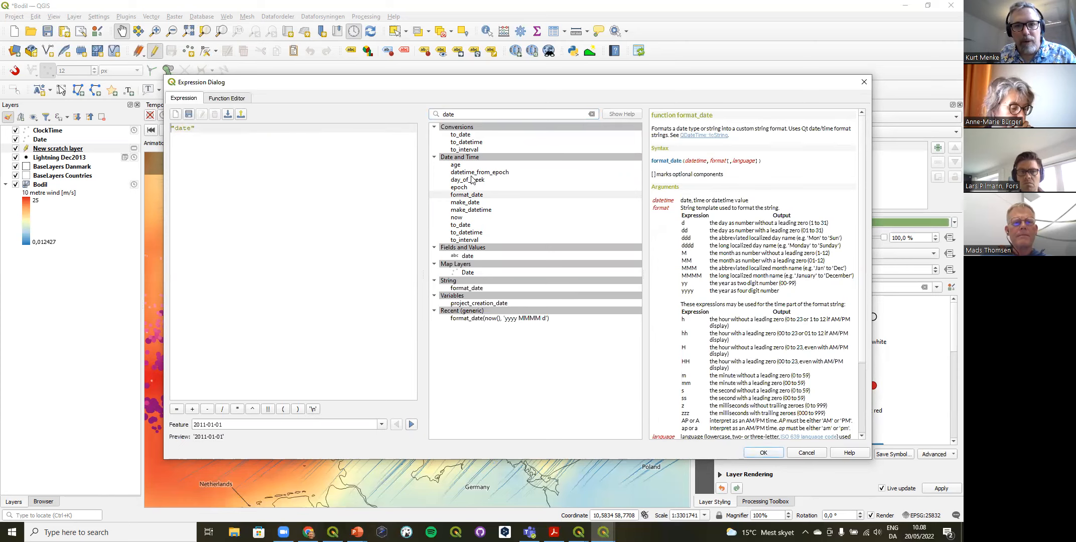
Step: Wrap the "date" field in the to_date function and begin its format argument with 'yyyy-
{"action": "left_click", "coordinate": [466, 136]}
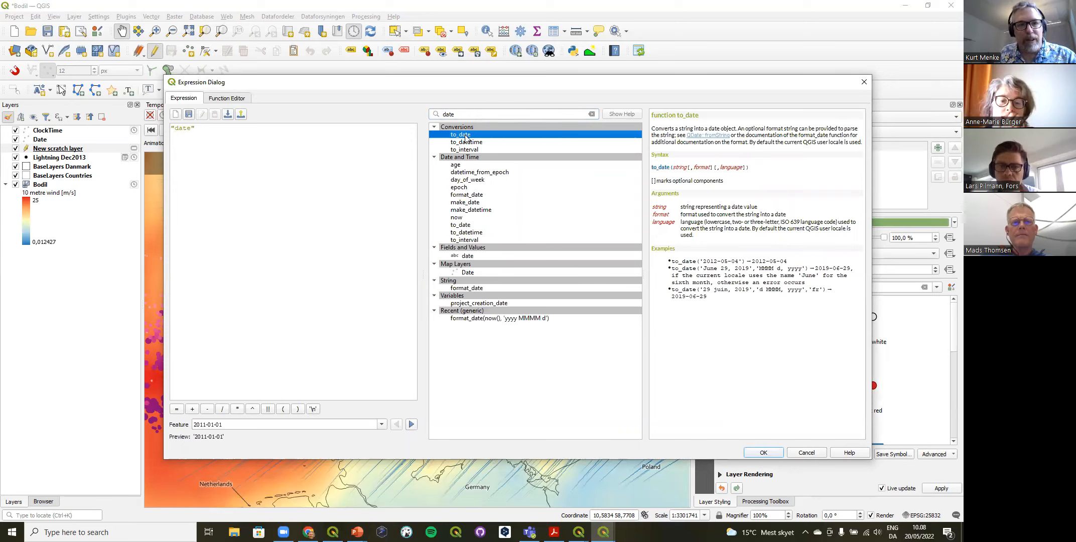
{"action": "left_click", "coordinate": [172, 128]}
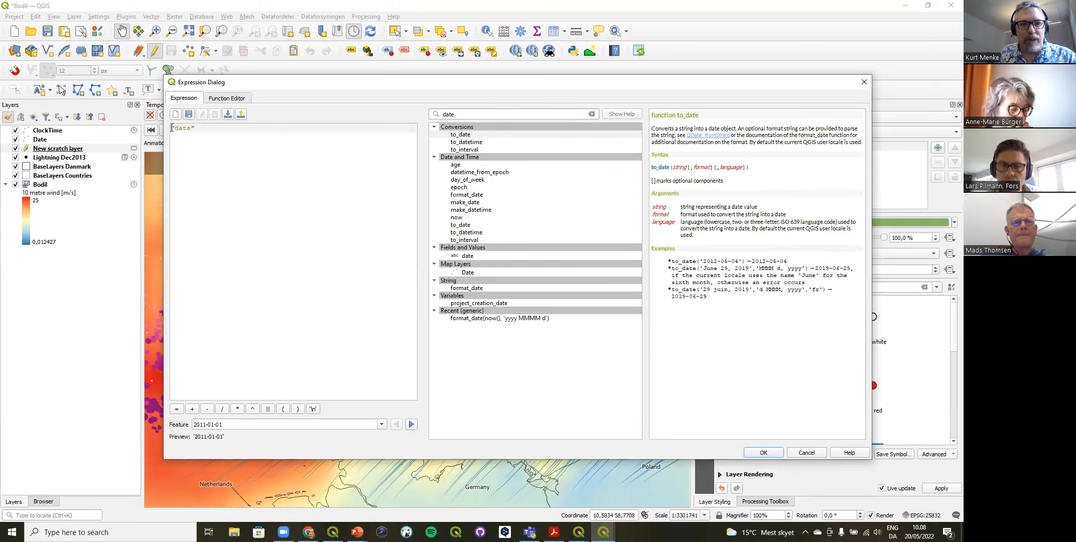
{"action": "double_click", "coordinate": [460, 135]}
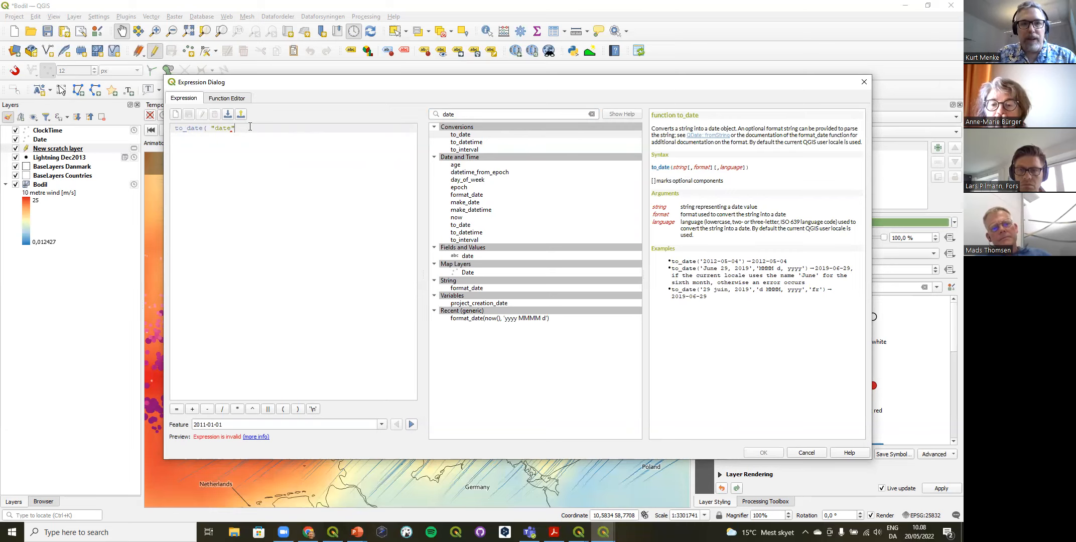
{"action": "type", "text": ","}
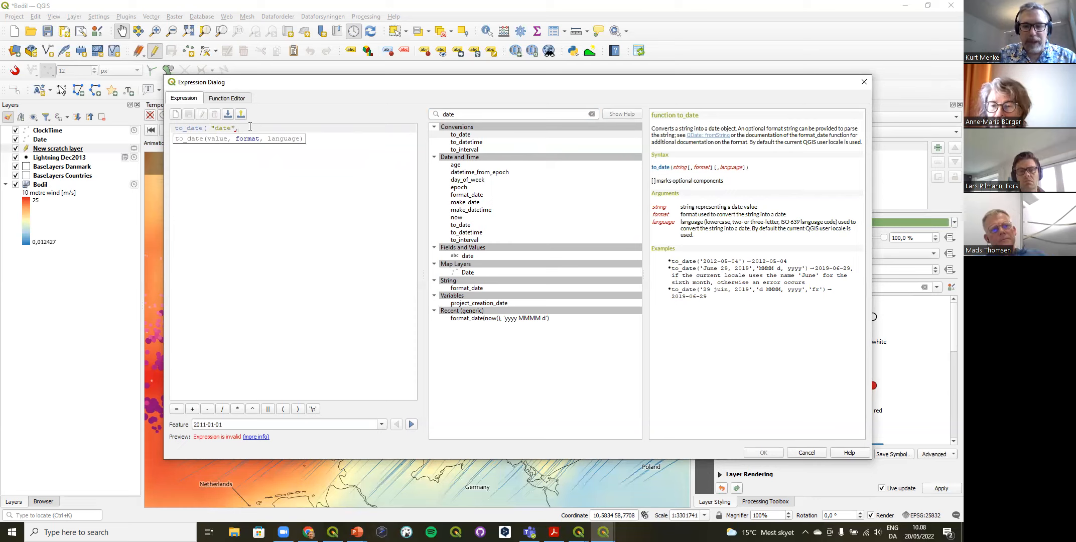
{"action": "type", "text": "'"}
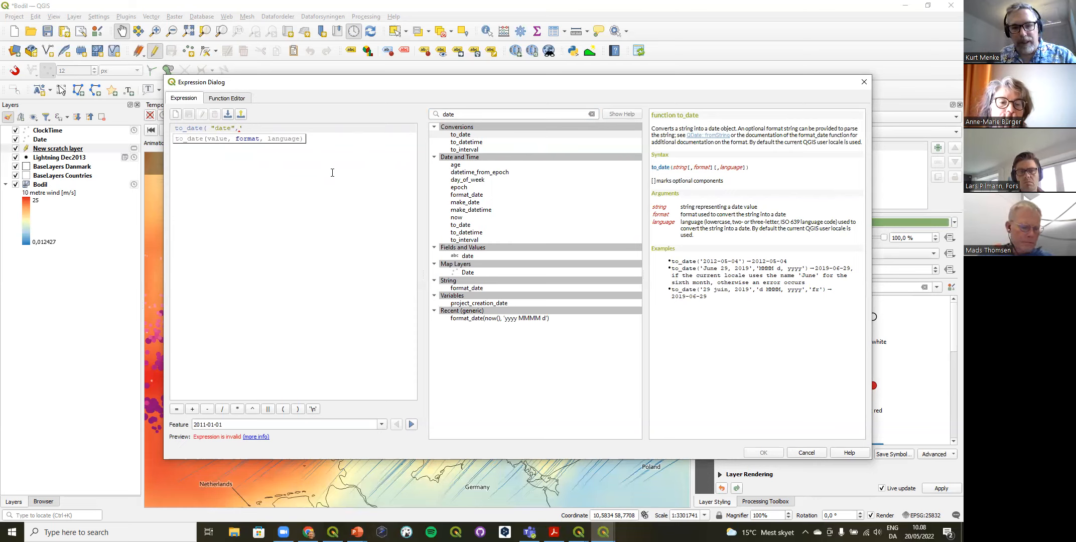
{"action": "type", "text": "yyyy-"}
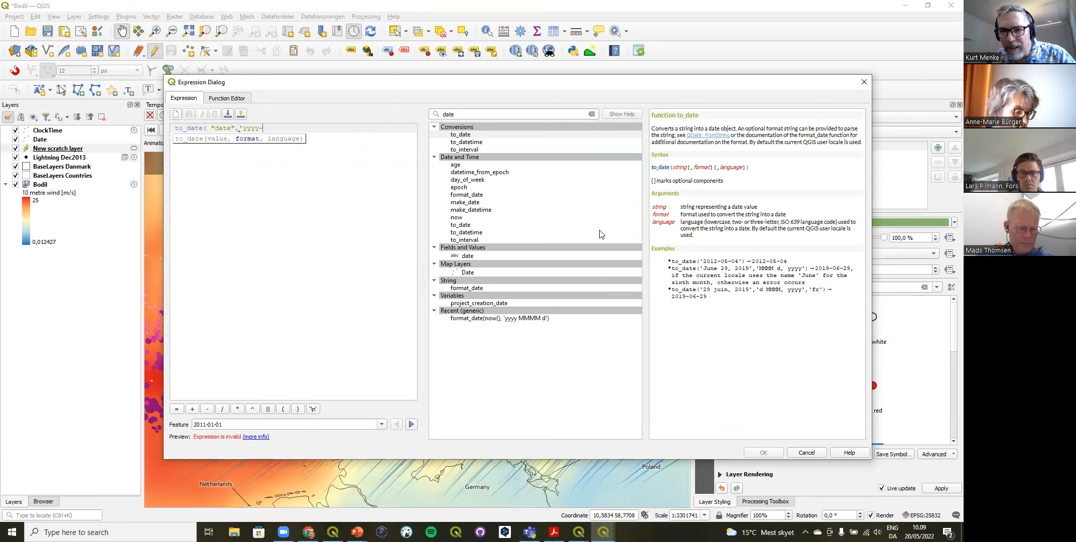
Step: Consult the format_date codes, complete the to_date format as 'yyyy-MM-dd', and accept the expression
{"action": "left_click", "coordinate": [469, 195]}
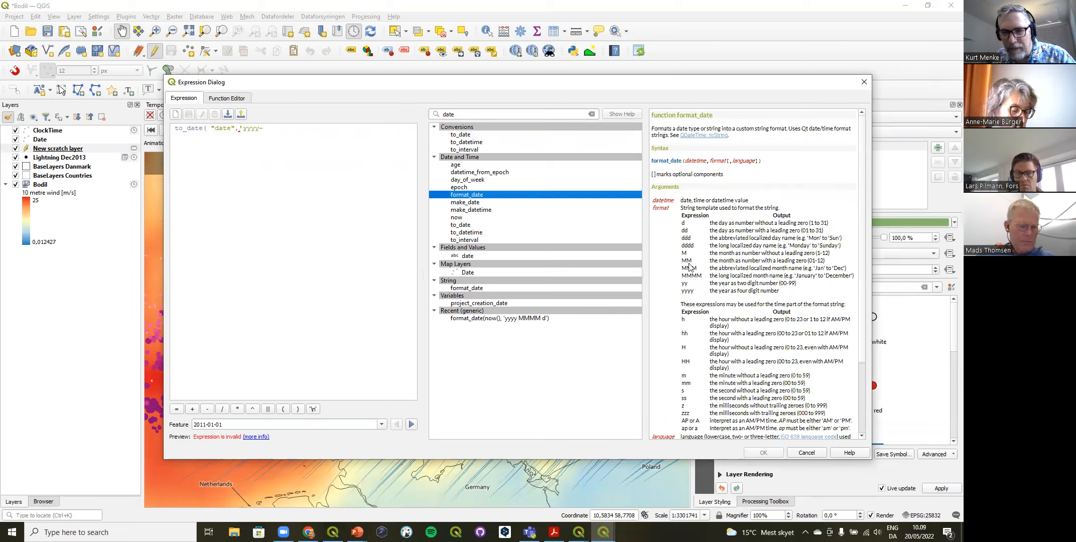
{"action": "left_click", "coordinate": [274, 127]}
{"action": "type", "text": "MM-dd'"}
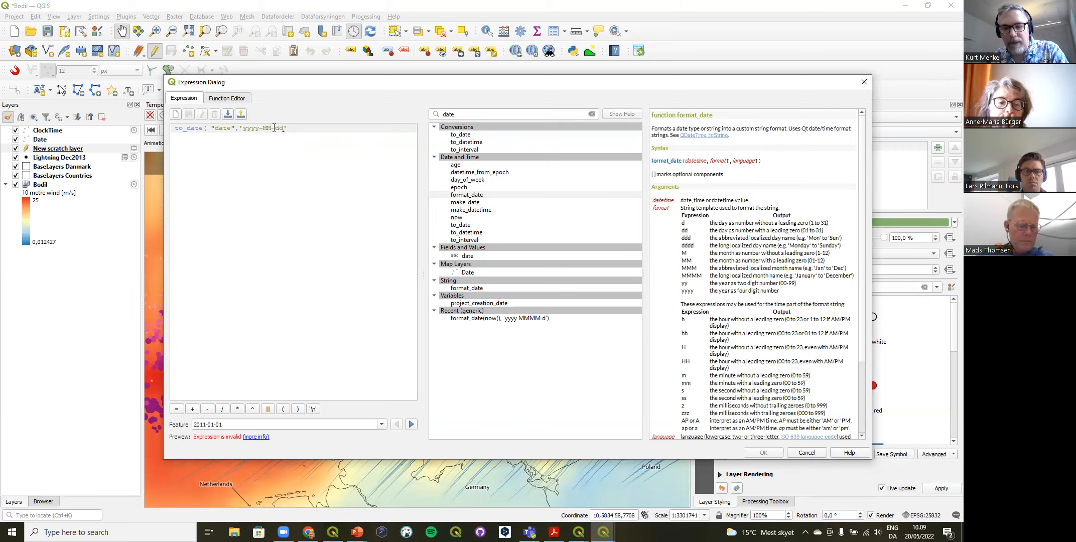
{"action": "type", "text": ")"}
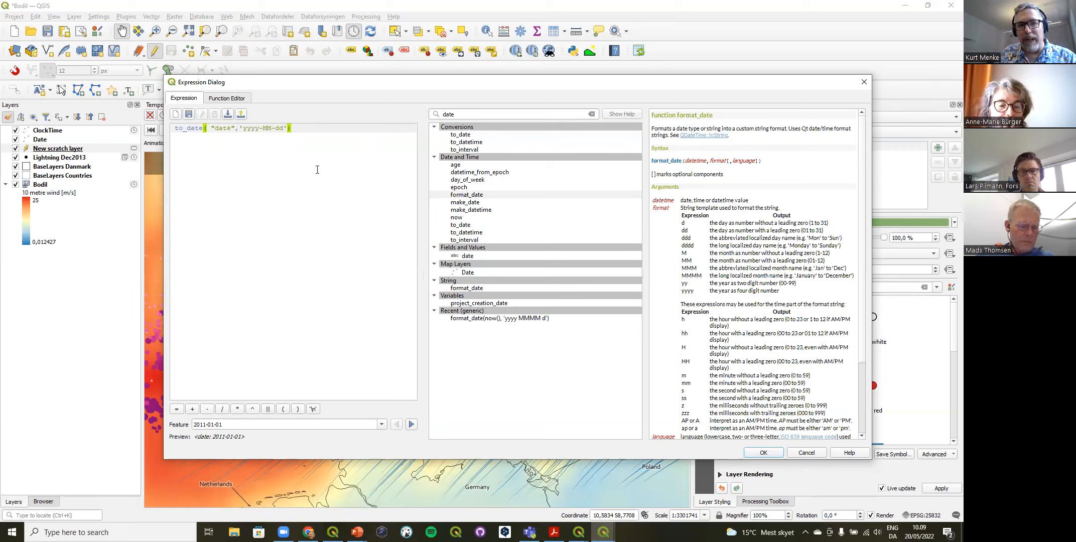
{"action": "left_click", "coordinate": [761, 453]}
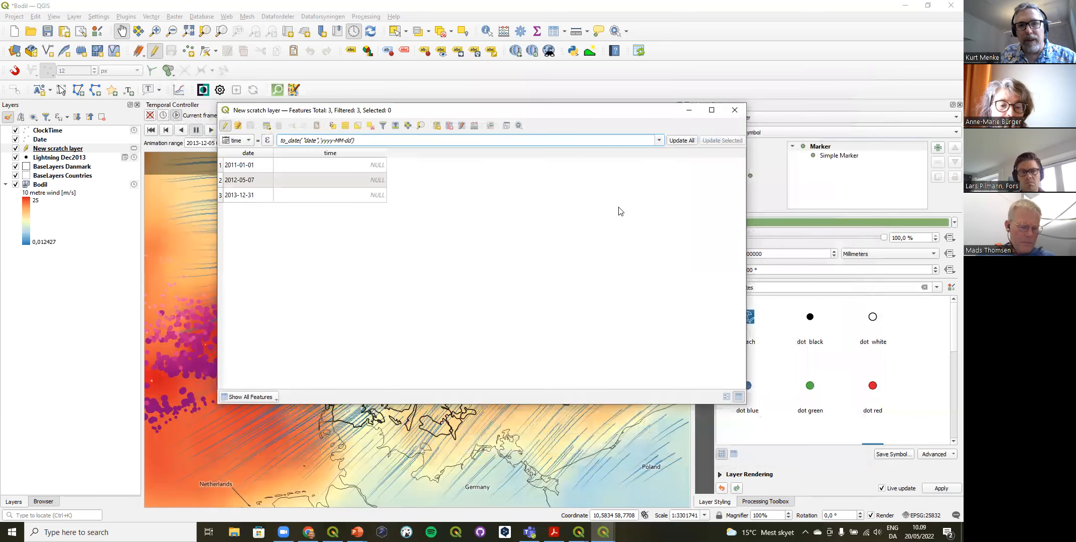
Step: Apply the expression to the time field of all features, then save the scratch layer's edits and close its table
{"action": "left_click", "coordinate": [680, 142]}
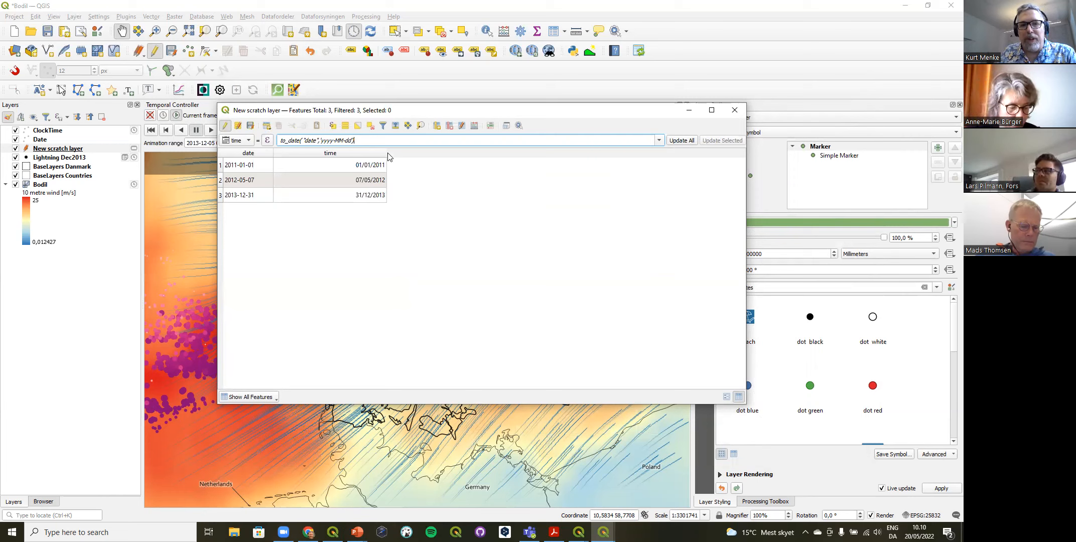
{"action": "left_click_drag", "start_coordinate": [385, 151], "coordinate": [353, 152]}
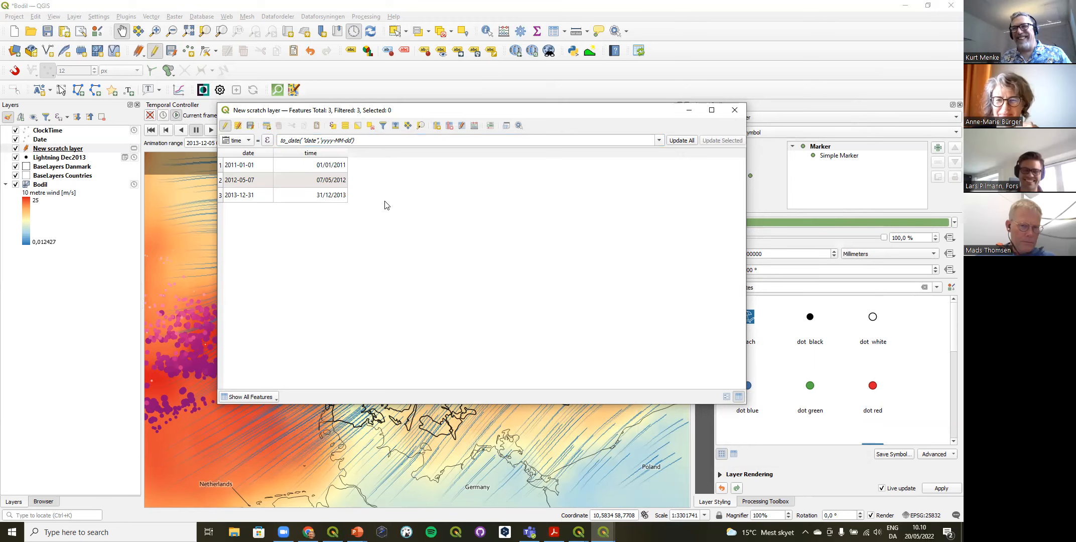
{"action": "left_click", "coordinate": [226, 126]}
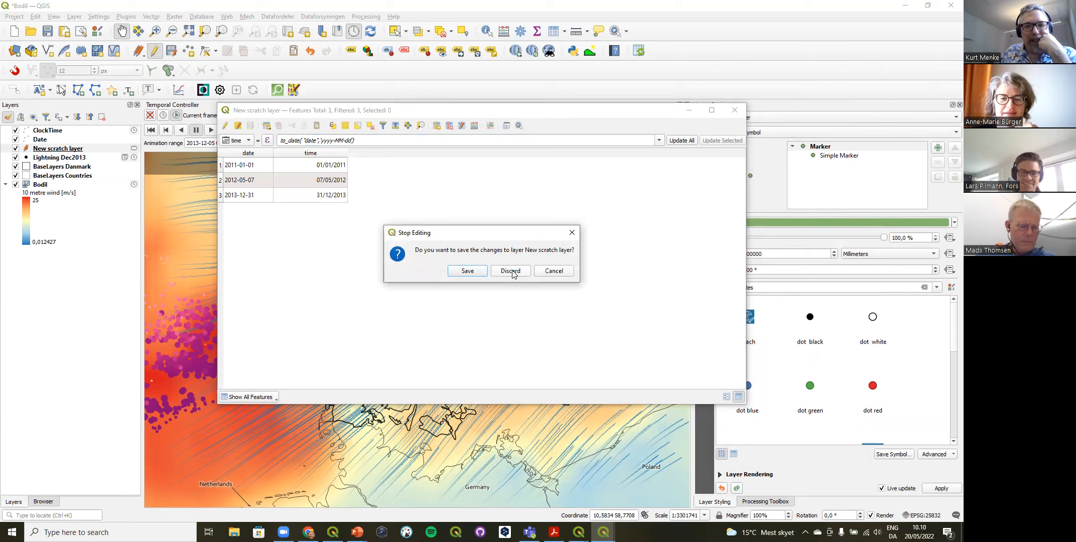
{"action": "left_click", "coordinate": [475, 273]}
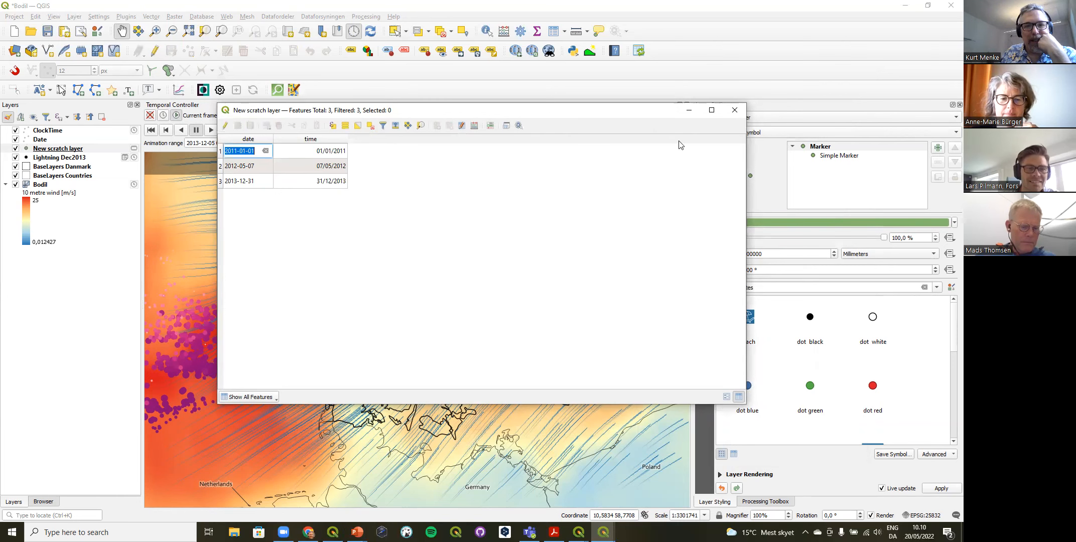
{"action": "left_click", "coordinate": [734, 112]}
Step: Enable dynamic temporal control on the scratch layer using Single Field with Date/Time and the time field
{"action": "left_click", "coordinate": [66, 151]}
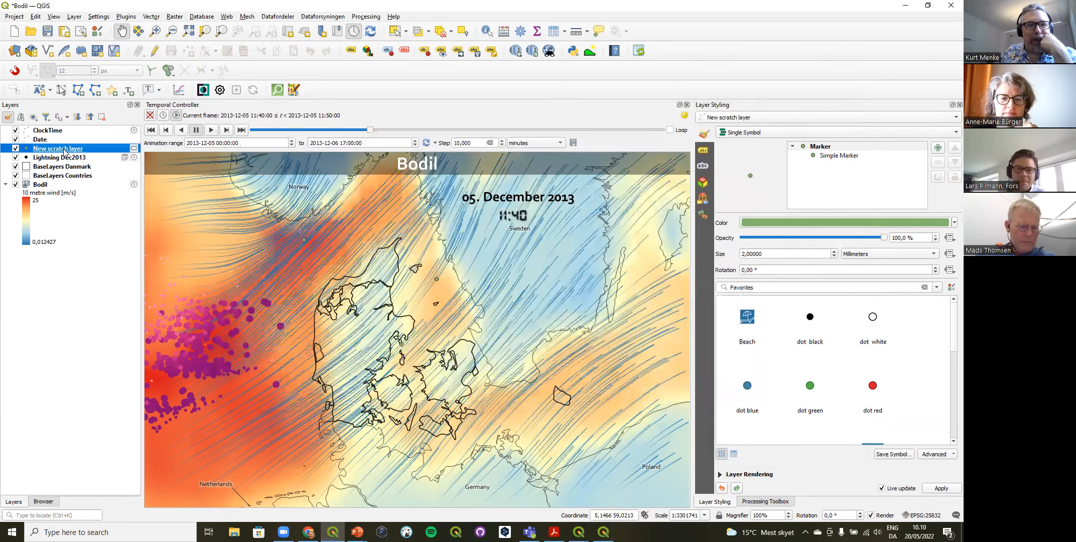
{"action": "double_click", "coordinate": [65, 150]}
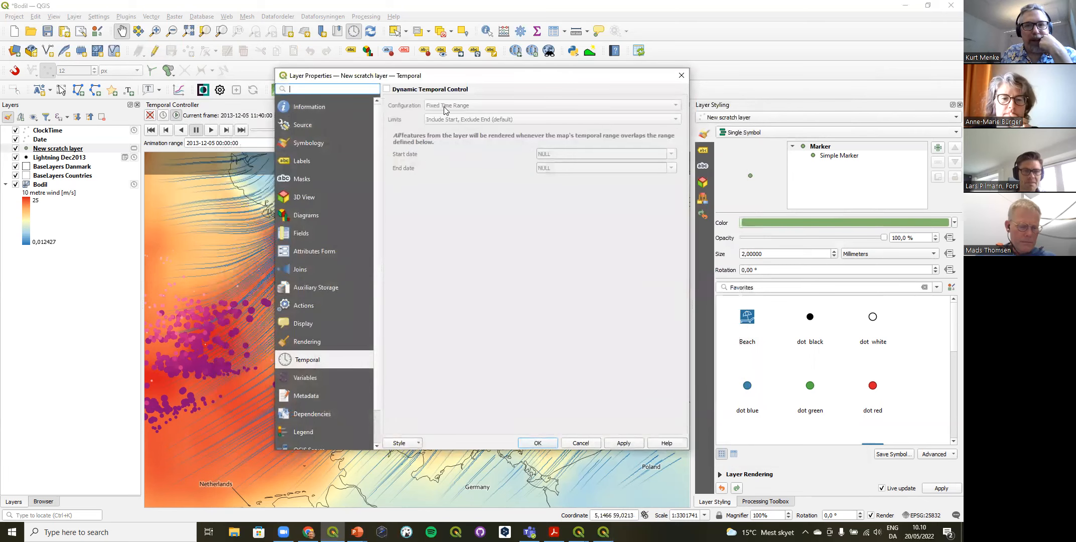
{"action": "left_click", "coordinate": [422, 91]}
{"action": "left_click", "coordinate": [451, 106]}
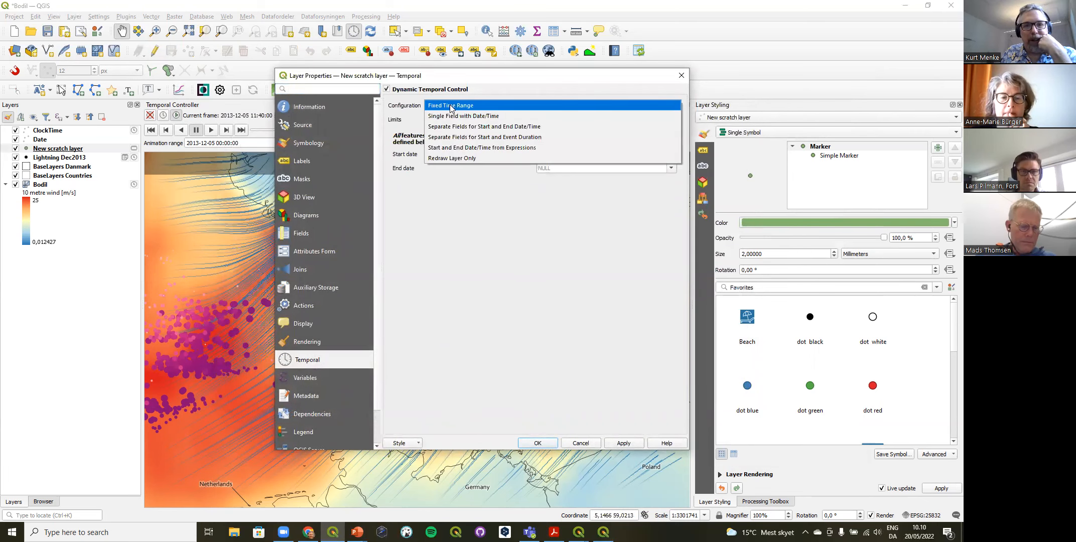
{"action": "left_click", "coordinate": [461, 116]}
{"action": "left_click", "coordinate": [504, 168]}
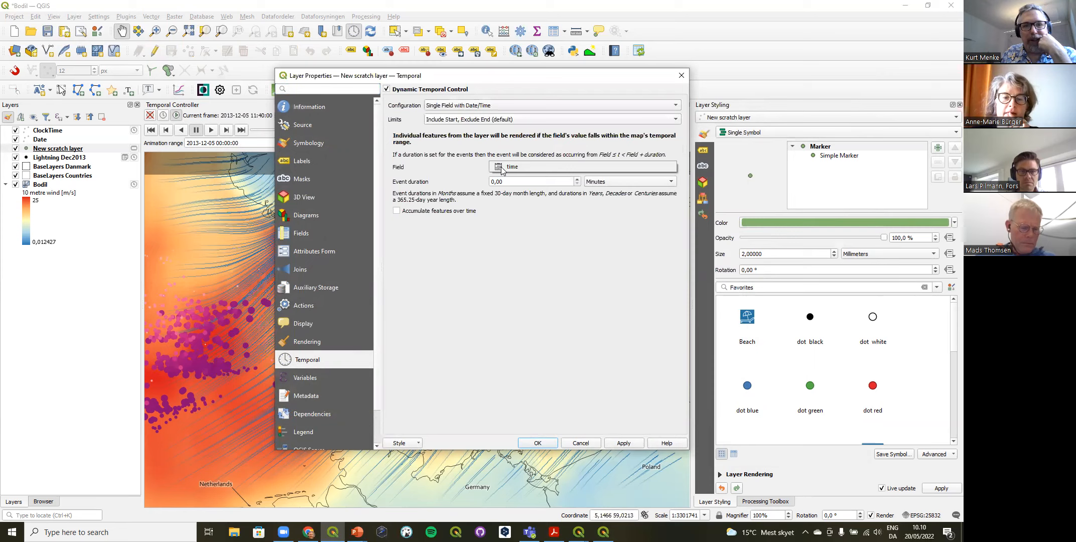
{"action": "left_click", "coordinate": [510, 168]}
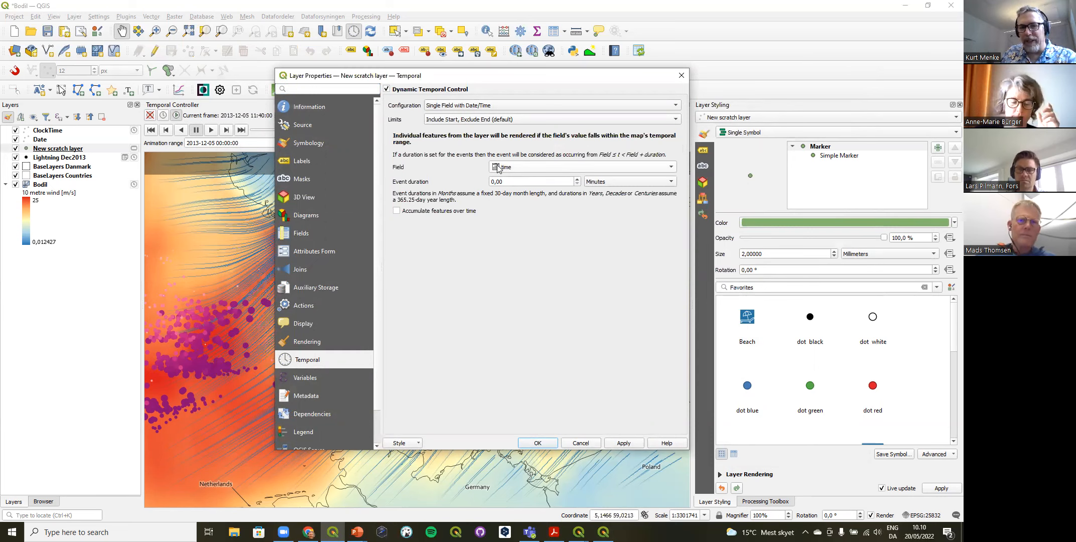
{"action": "left_click", "coordinate": [536, 443]}
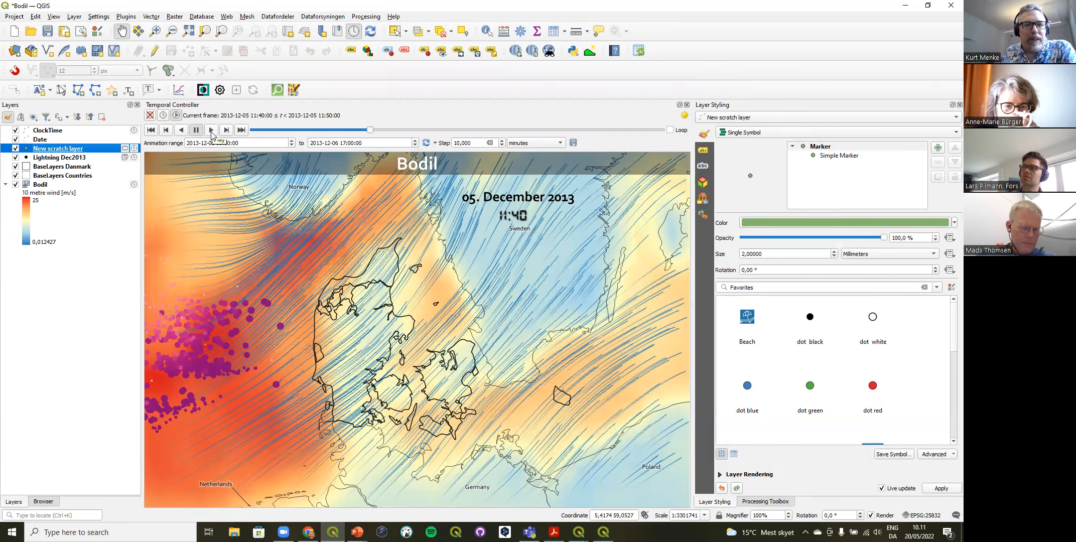
Step: Hide the scratch layer, select Lightning Dec2013, and advance the temporal animation four frames to 12:20
{"action": "left_click", "coordinate": [16, 148]}
{"action": "left_click", "coordinate": [45, 158]}
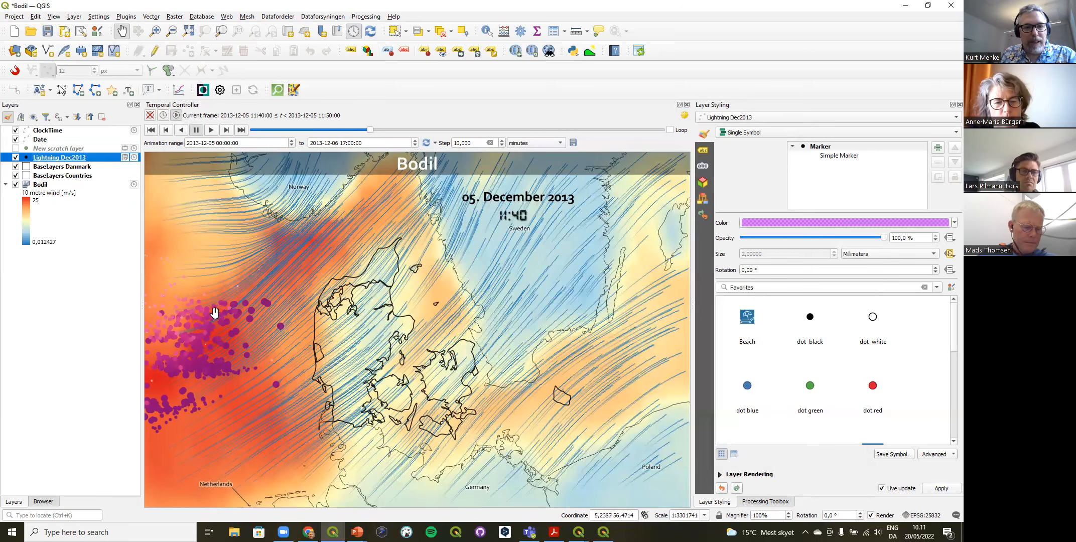
{"action": "left_click", "coordinate": [227, 131]}
{"action": "left_click", "coordinate": [227, 130]}
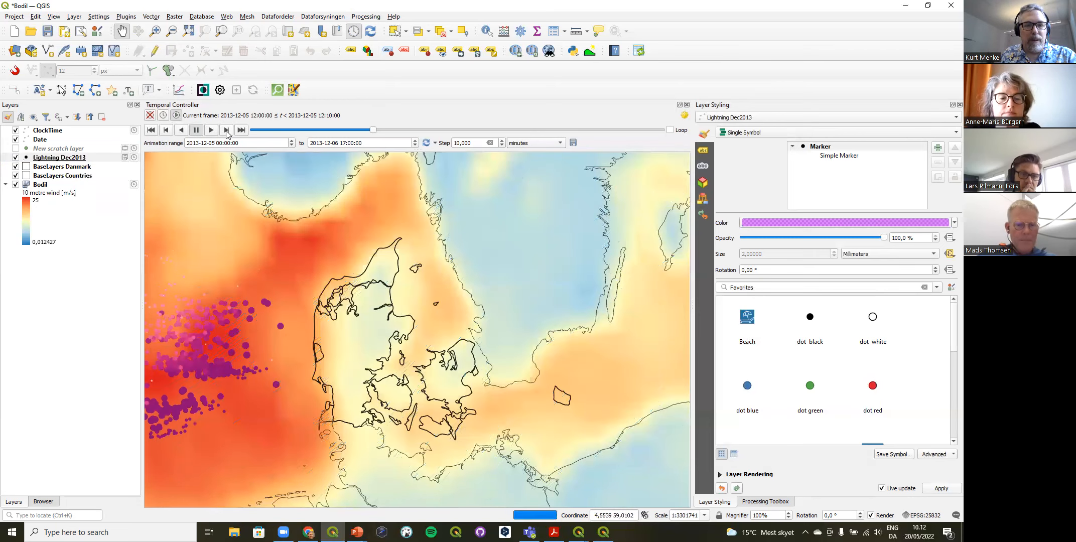
{"action": "left_click", "coordinate": [227, 130]}
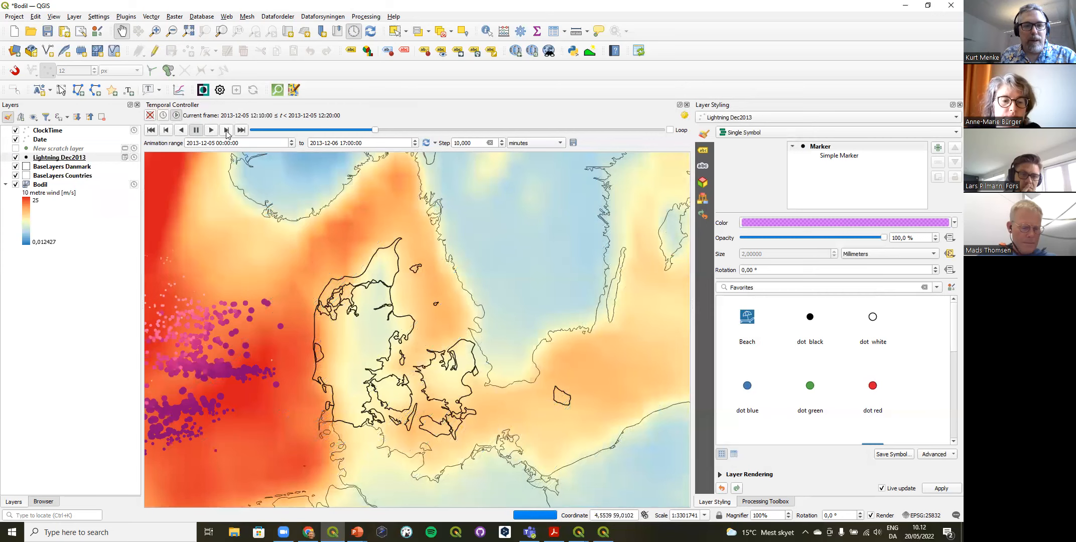
{"action": "left_click", "coordinate": [227, 131]}
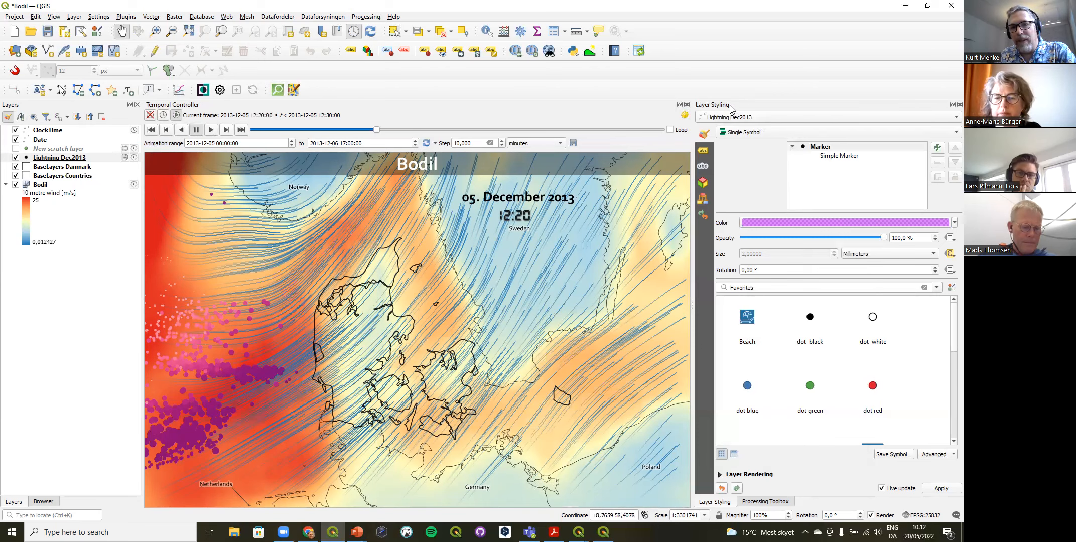
Step: Open the data-defined size assistant for the Lightning Dec2013 layer's simple marker
{"action": "left_click", "coordinate": [840, 156]}
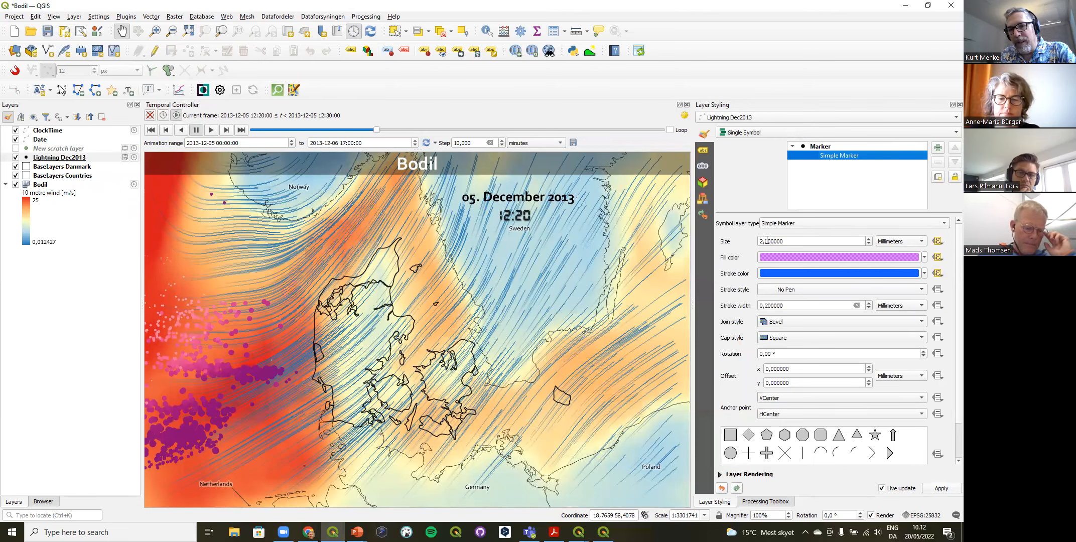
{"action": "mouse_move", "coordinate": [940, 243]}
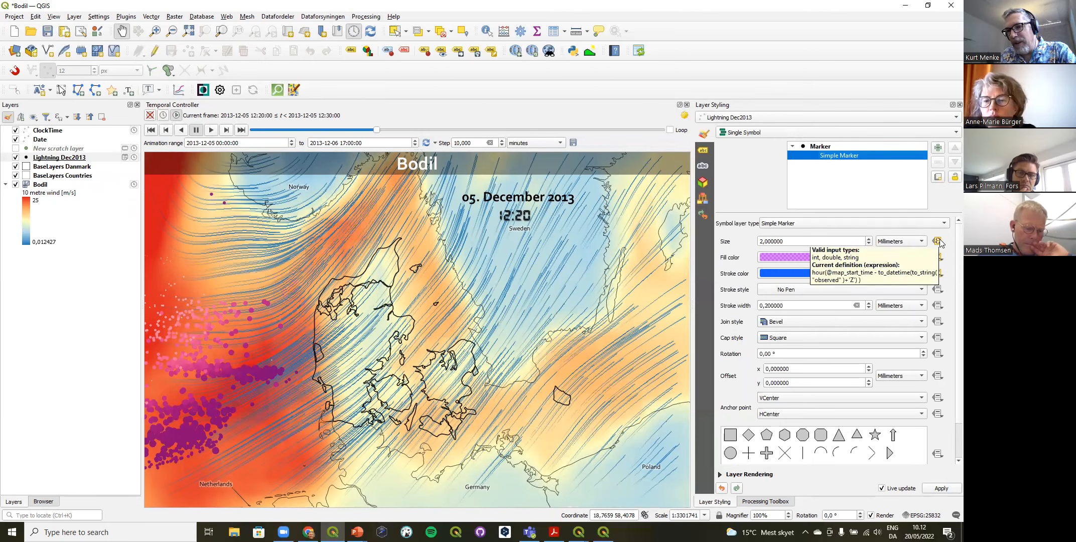
{"action": "mouse_move", "coordinate": [940, 261]}
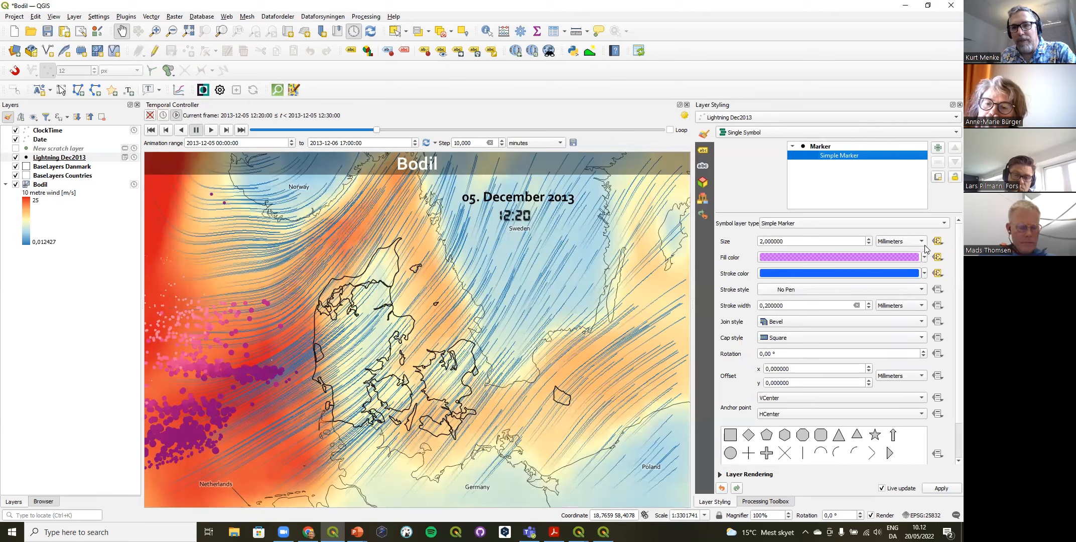
{"action": "mouse_move", "coordinate": [939, 245]}
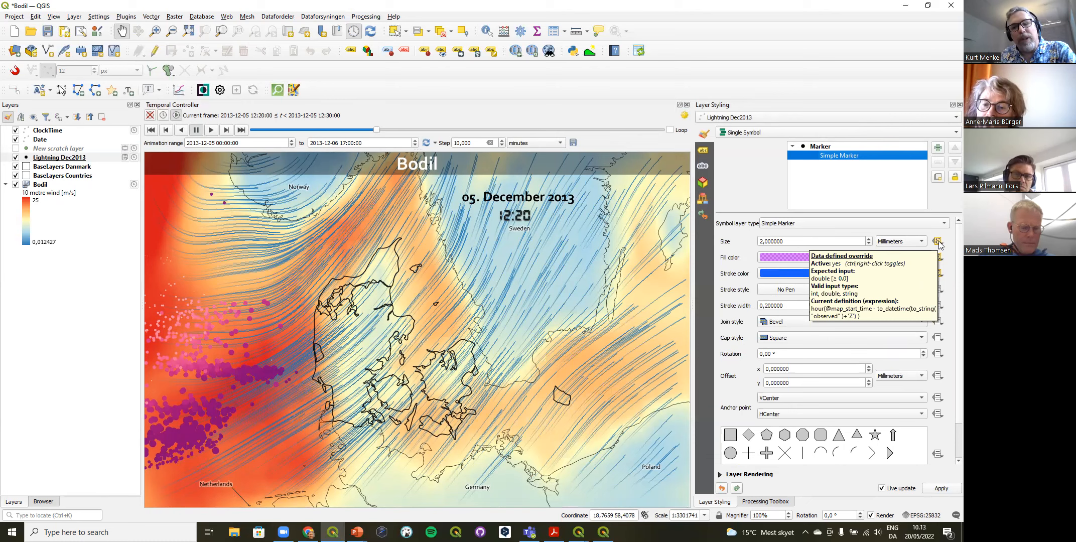
{"action": "left_click", "coordinate": [938, 242]}
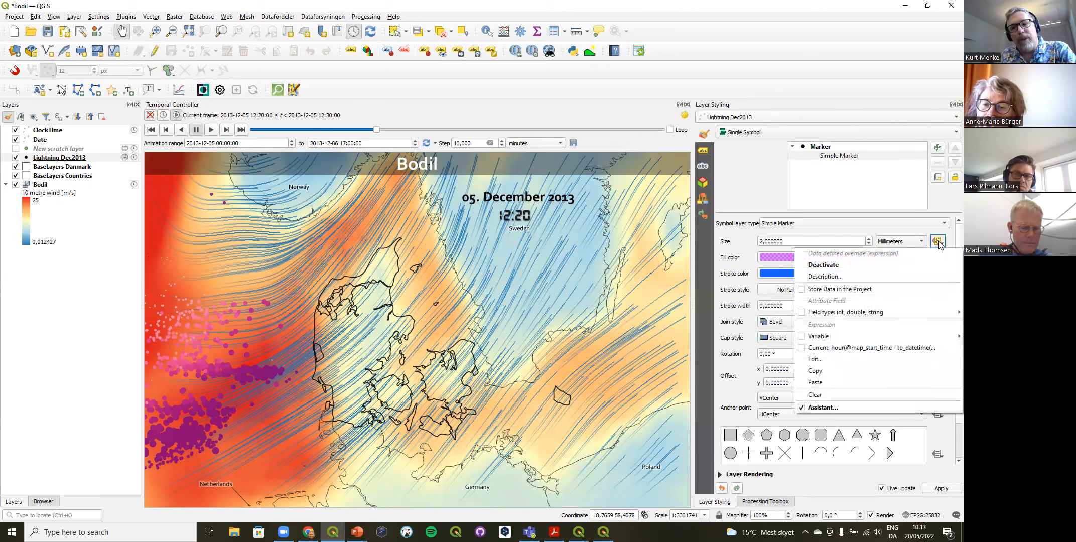
{"action": "left_click", "coordinate": [836, 408]}
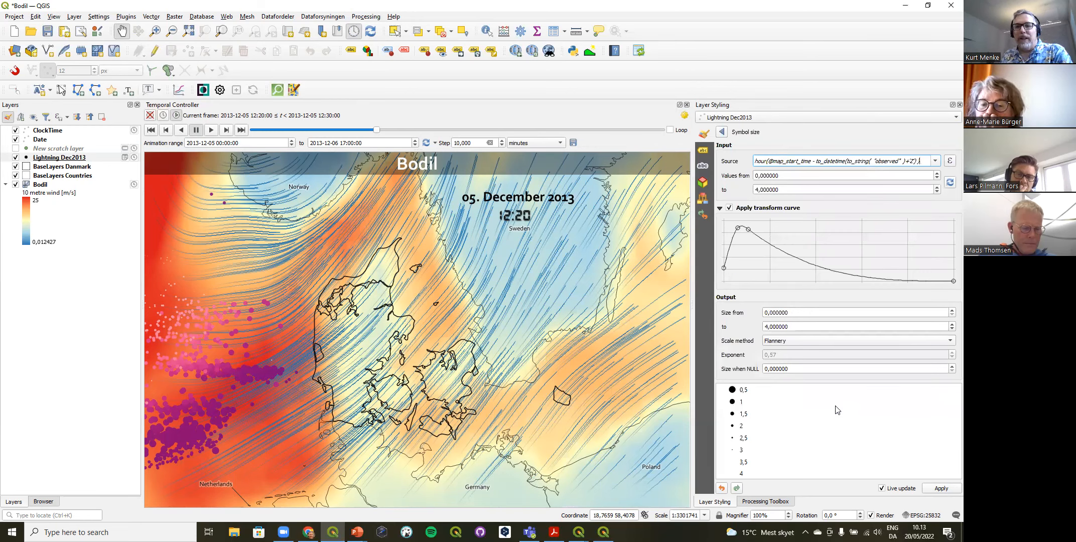
Step: Examine the symbol size source expression, including its "observed" field and the appended 'Z' string
{"action": "triple_click", "coordinate": [758, 161]}
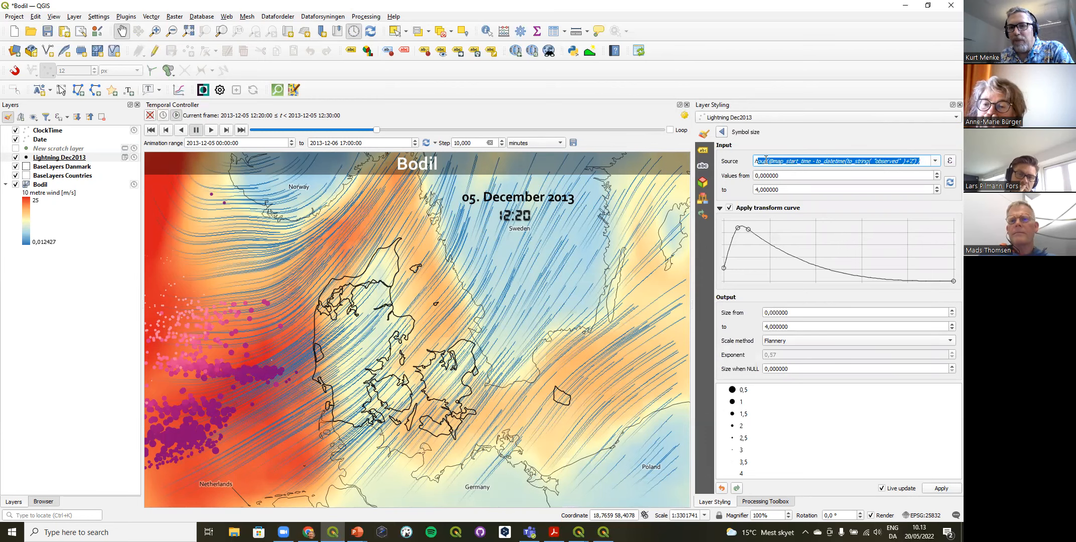
{"action": "left_click", "coordinate": [756, 161]}
{"action": "left_click_drag", "start_coordinate": [755, 161], "coordinate": [922, 158]}
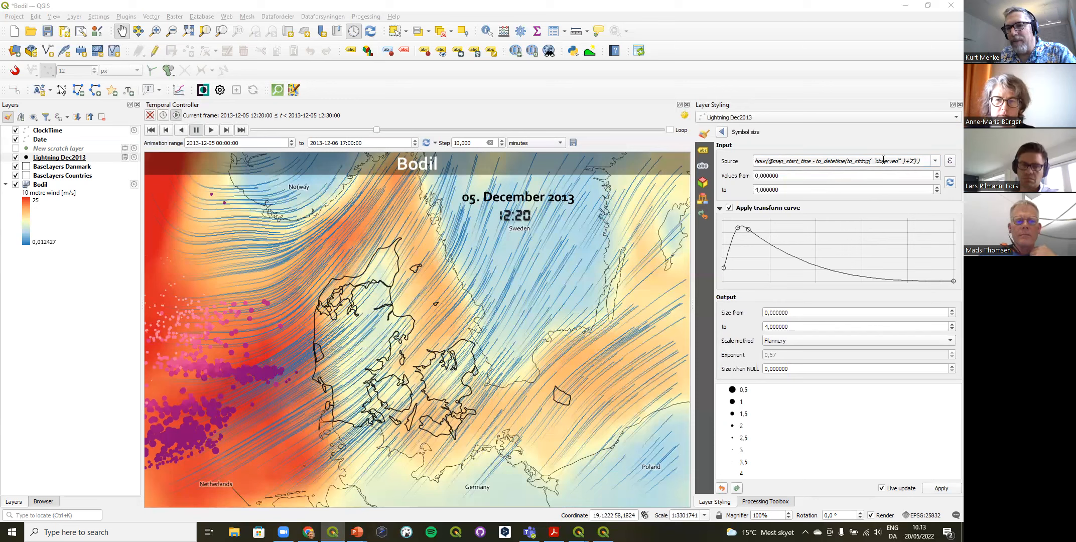
{"action": "left_click_drag", "start_coordinate": [875, 161], "coordinate": [900, 165]}
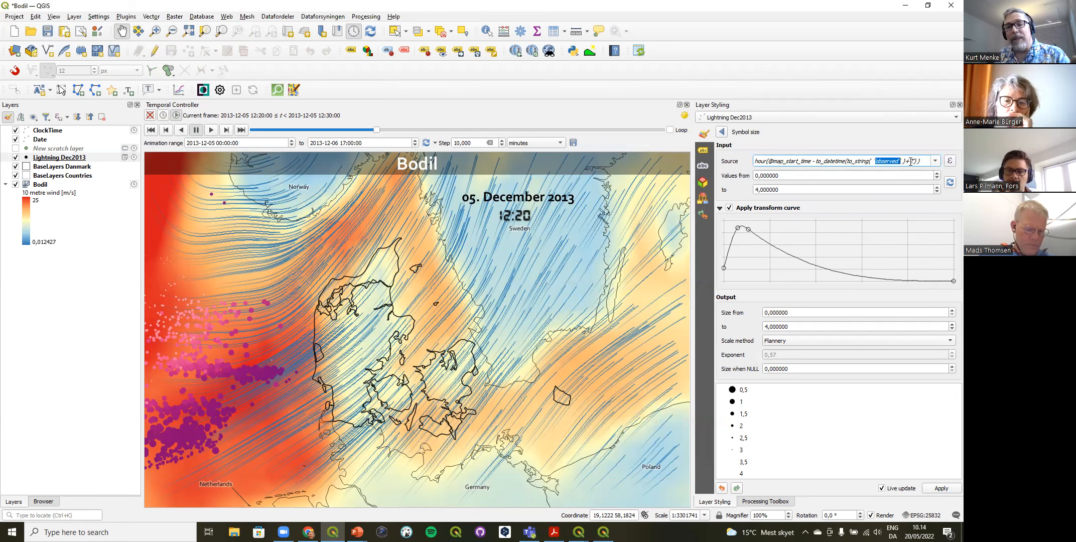
{"action": "left_click_drag", "start_coordinate": [905, 162], "coordinate": [917, 164]}
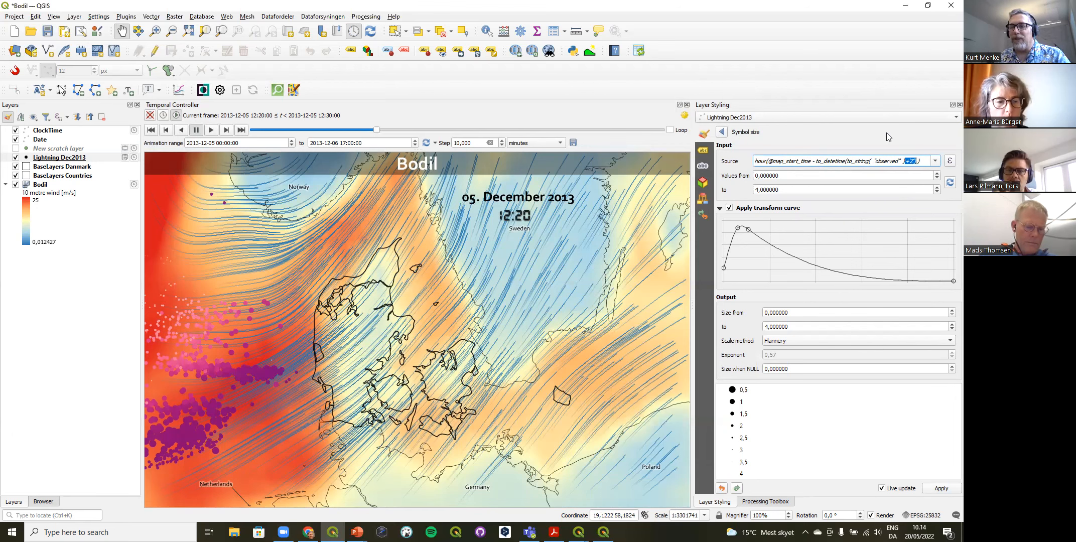
{"action": "left_click", "coordinate": [902, 160]}
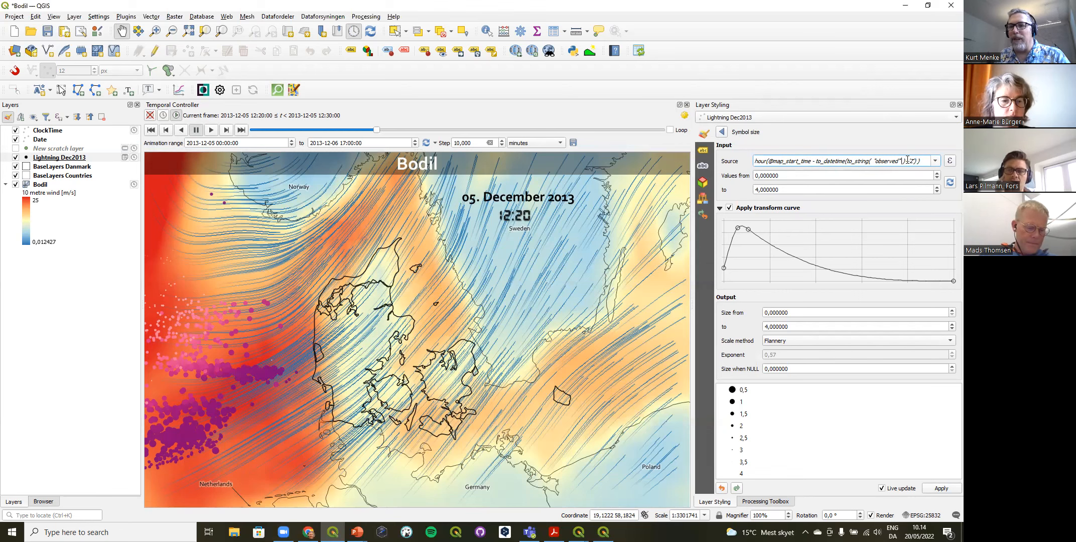
Step: Check the 'Z' suffix appended to the "observed" field in the symbol size source expression
{"action": "left_click_drag", "start_coordinate": [914, 161], "coordinate": [905, 160]}
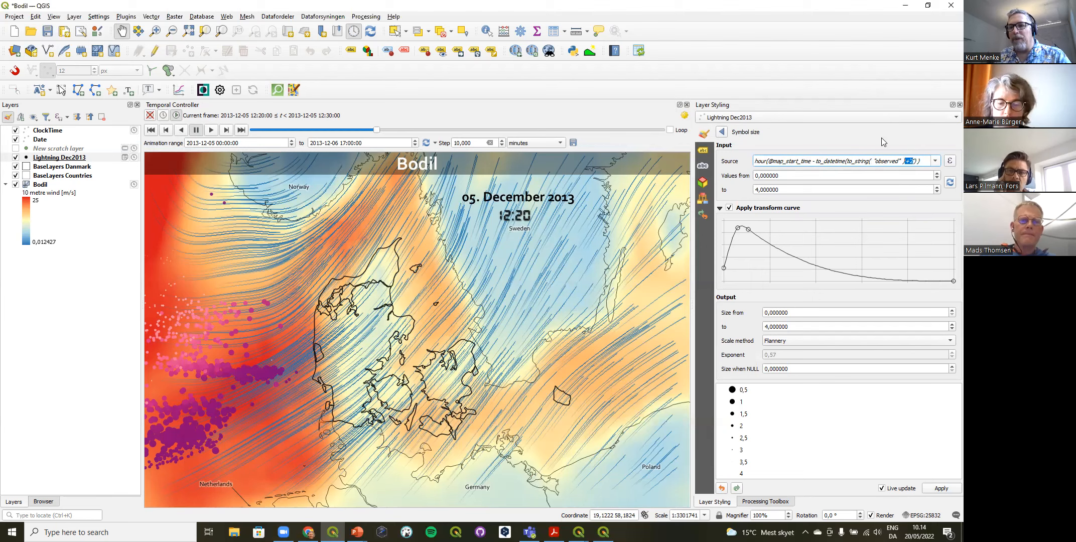
{"action": "left_click", "coordinate": [882, 159]}
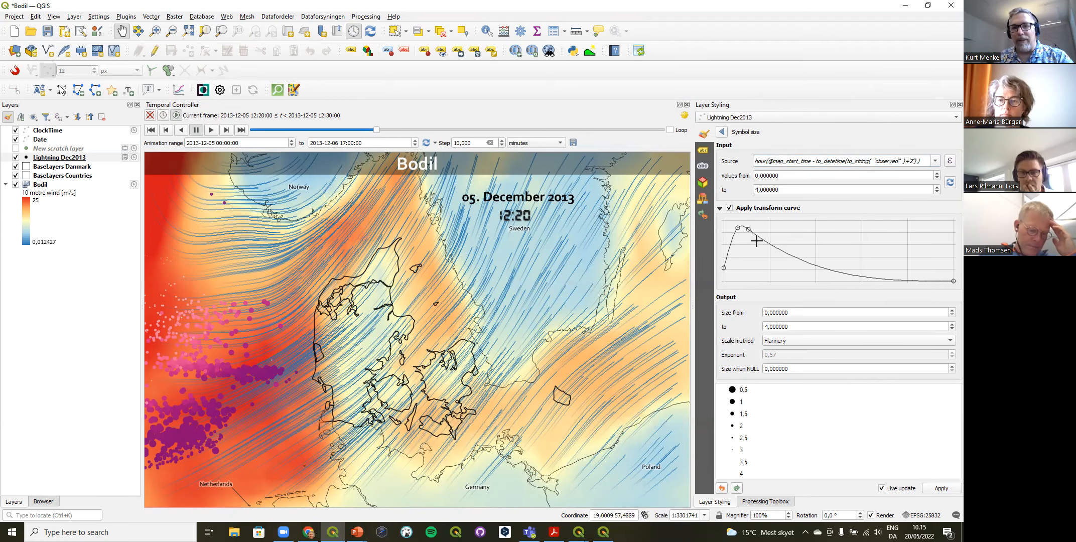
Step: Reshape the symbol size transform curve by shifting its two inner points toward higher values and adding a low point just past the middle
{"action": "left_click_drag", "start_coordinate": [747, 228], "coordinate": [798, 268]}
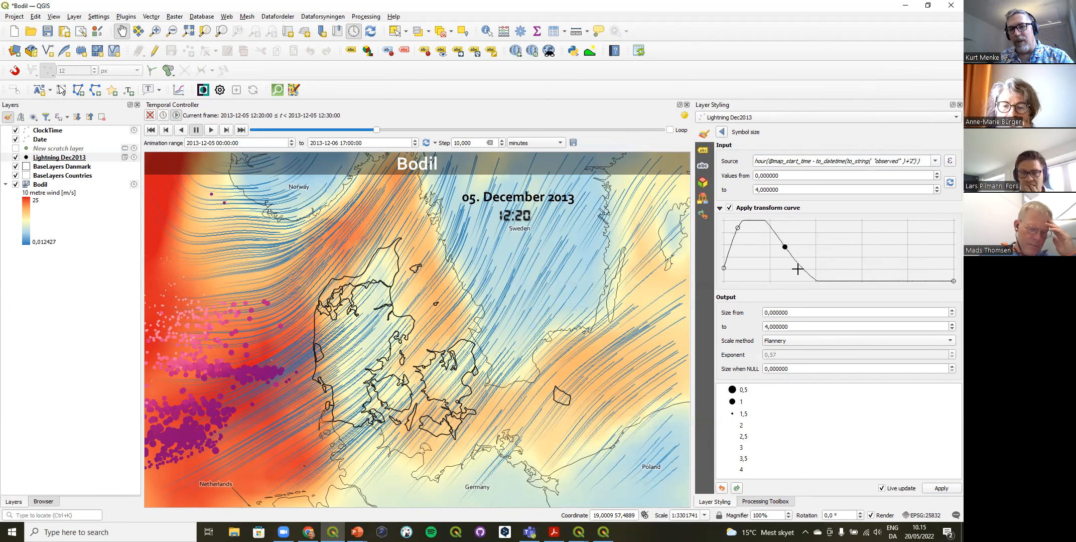
{"action": "left_click_drag", "start_coordinate": [850, 256], "coordinate": [851, 255]}
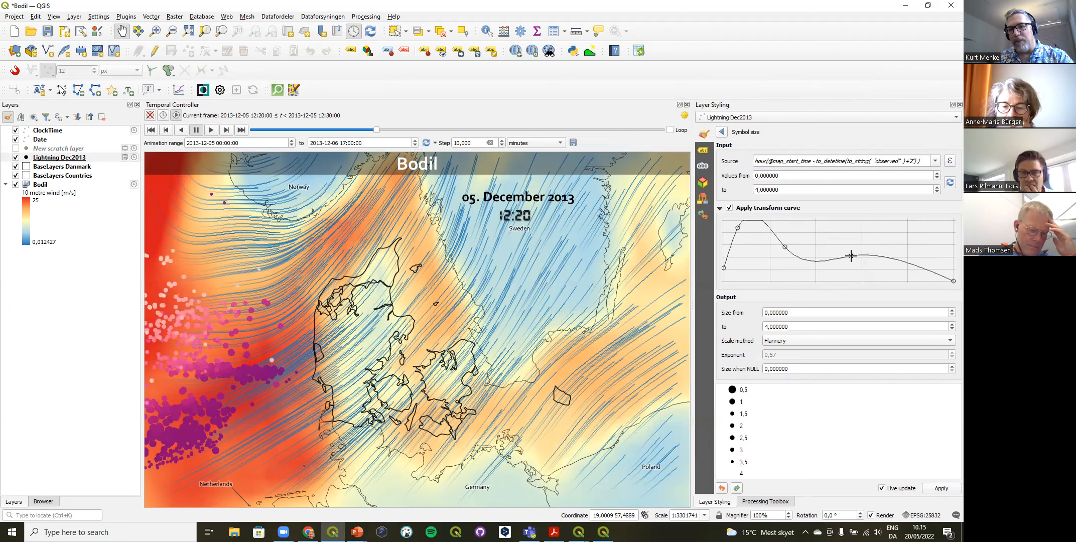
{"action": "left_click_drag", "start_coordinate": [738, 229], "coordinate": [740, 238]}
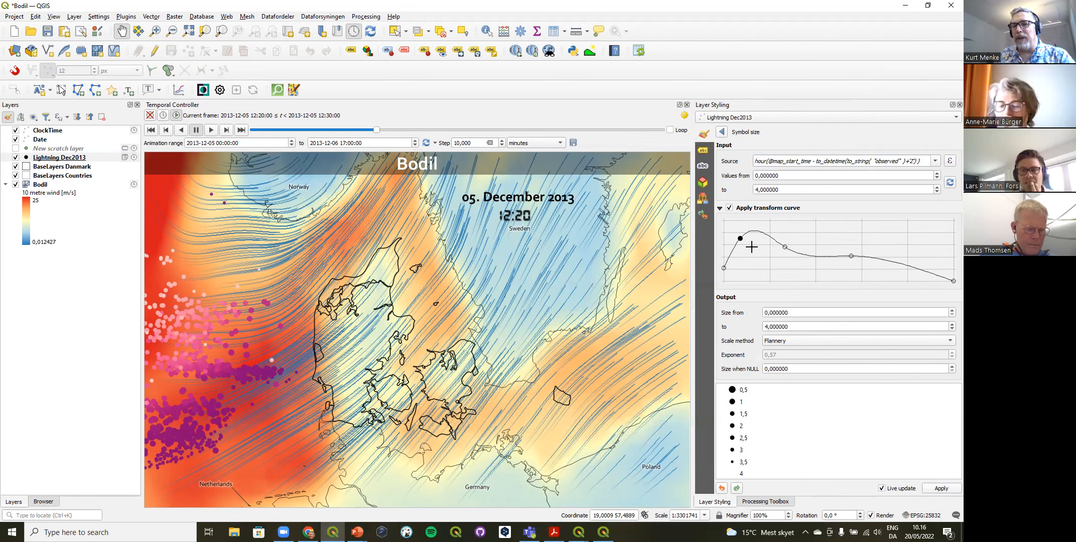
{"action": "left_click_drag", "start_coordinate": [739, 237], "coordinate": [750, 229]}
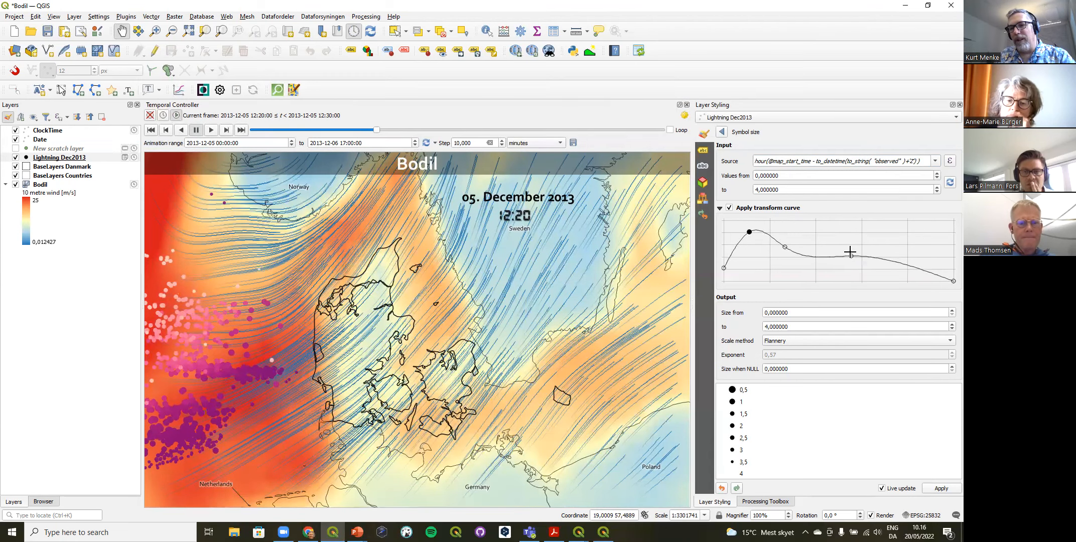
{"action": "left_click_drag", "start_coordinate": [850, 253], "coordinate": [854, 269]}
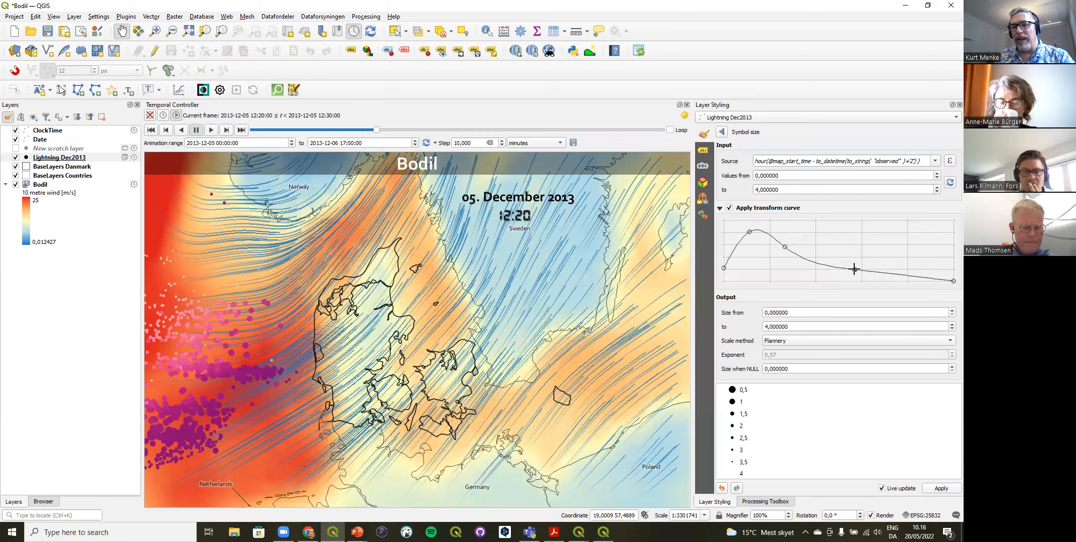
{"action": "left_click", "coordinate": [722, 131]}
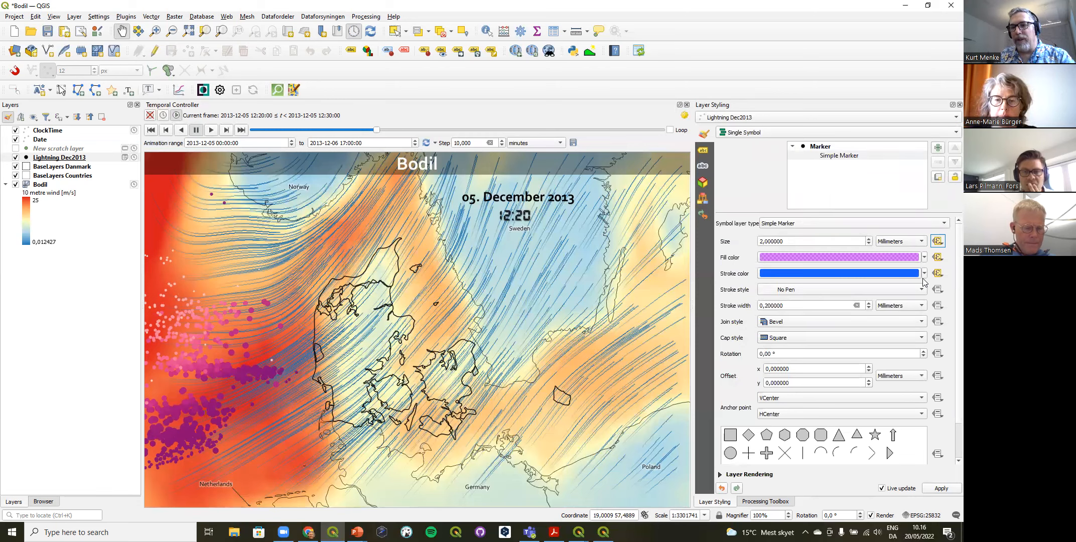
Step: Review the fill color assistant of the lightning marker, including its source expression, transform curve and color ramp
{"action": "left_click", "coordinate": [937, 257]}
{"action": "left_click", "coordinate": [879, 446]}
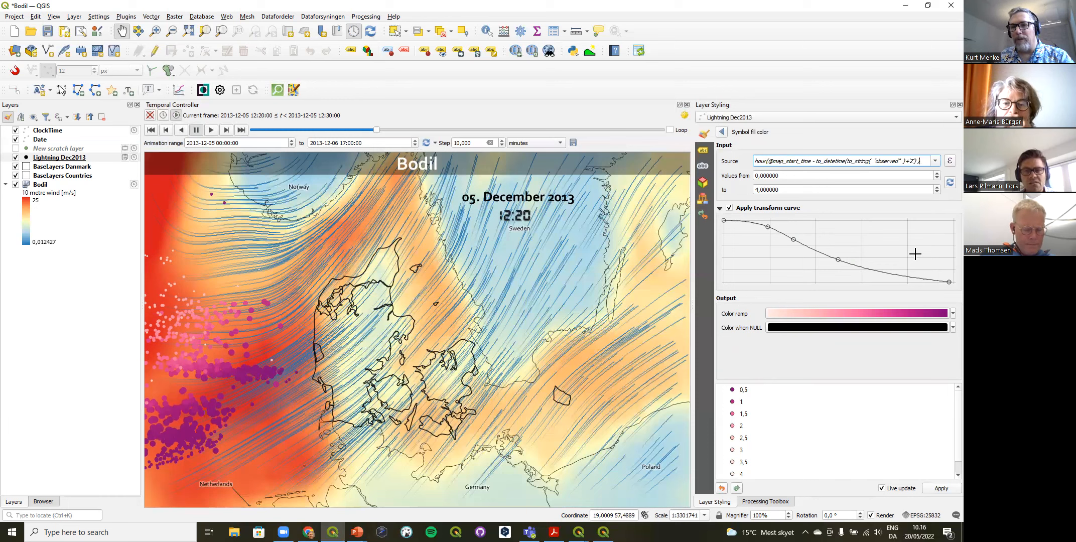
{"action": "left_click_drag", "start_coordinate": [919, 161], "coordinate": [731, 161]}
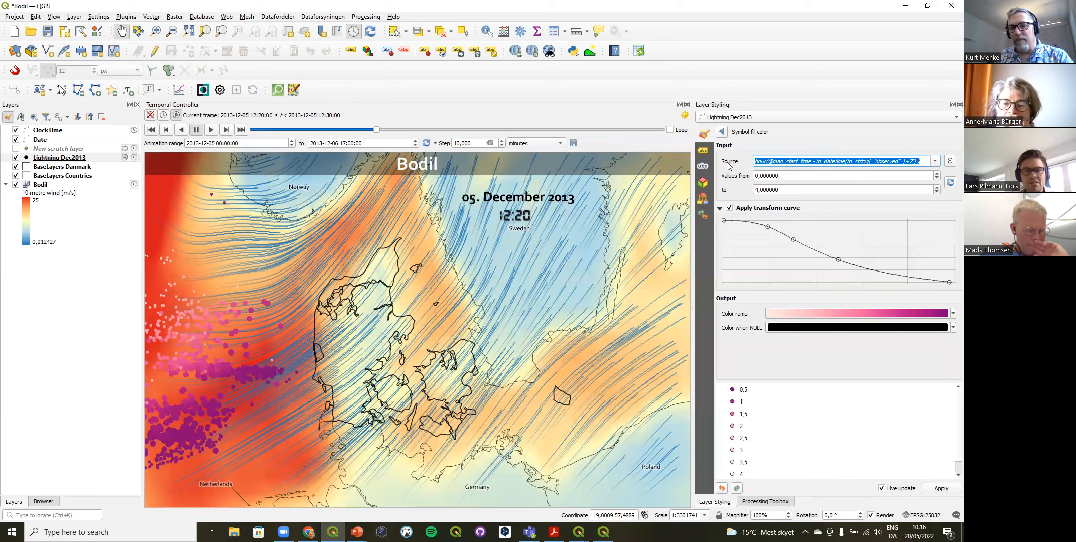
{"action": "left_click", "coordinate": [723, 132]}
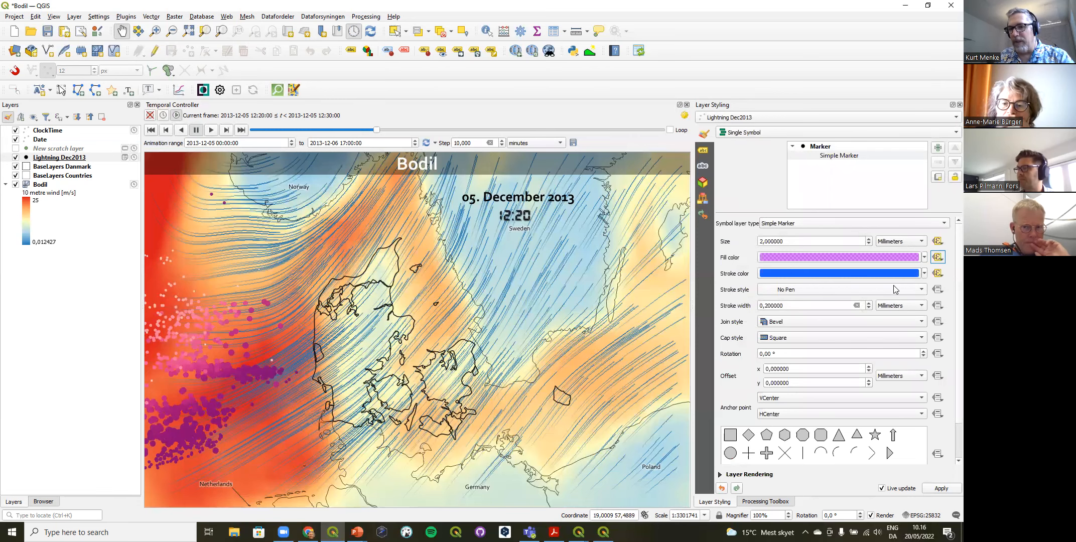
Step: Review the stroke color assistant of the lightning marker and its data-defined override options
{"action": "left_click", "coordinate": [938, 273]}
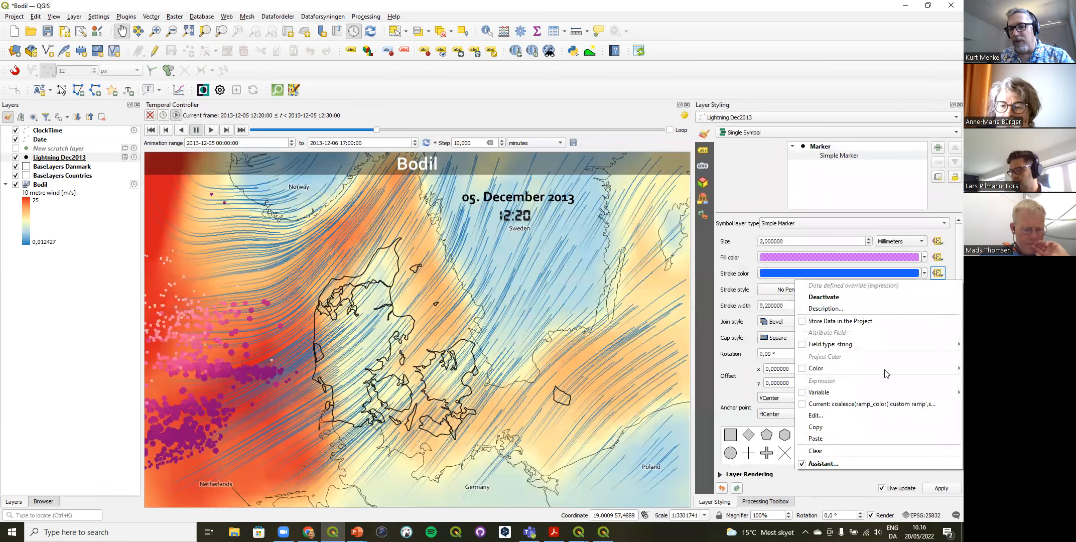
{"action": "left_click", "coordinate": [858, 462]}
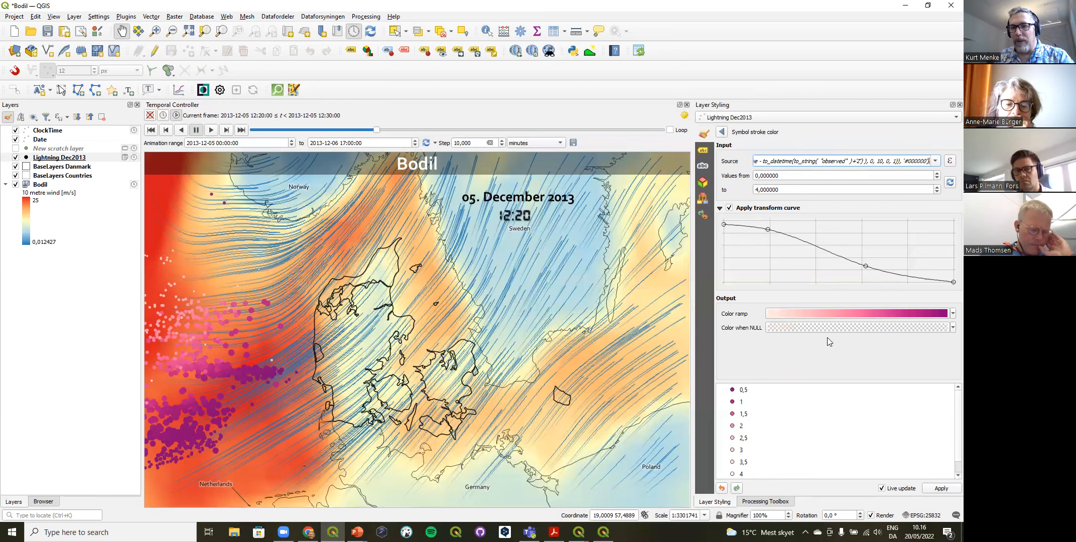
{"action": "left_click", "coordinate": [722, 131]}
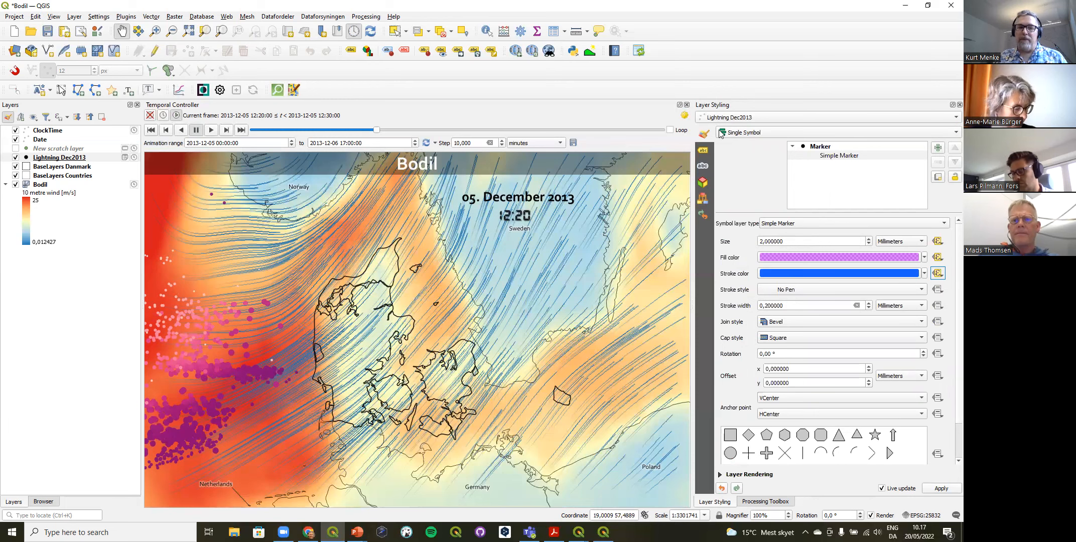
{"action": "left_click", "coordinate": [937, 273]}
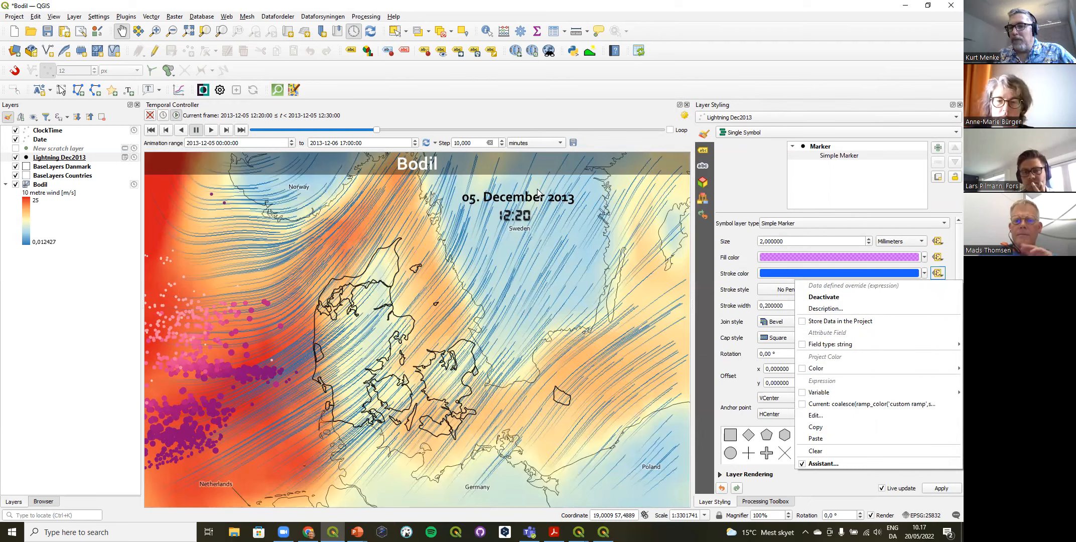
{"action": "left_click", "coordinate": [773, 190]}
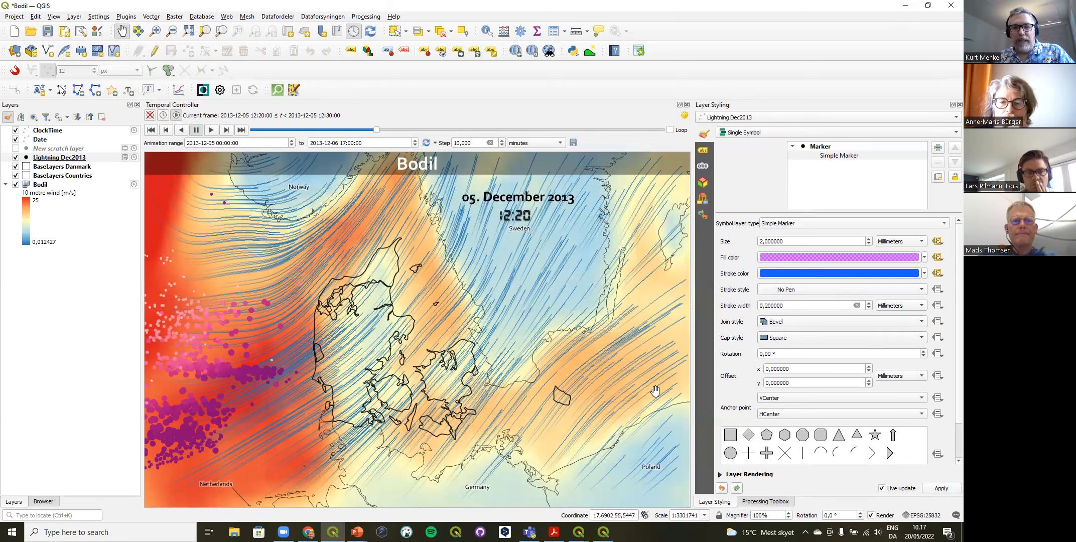
Step: Switch to the QGIS project with the Delft point cloud, dismiss the clipboard message and show its layer list
{"action": "mouse_move", "coordinate": [579, 532]}
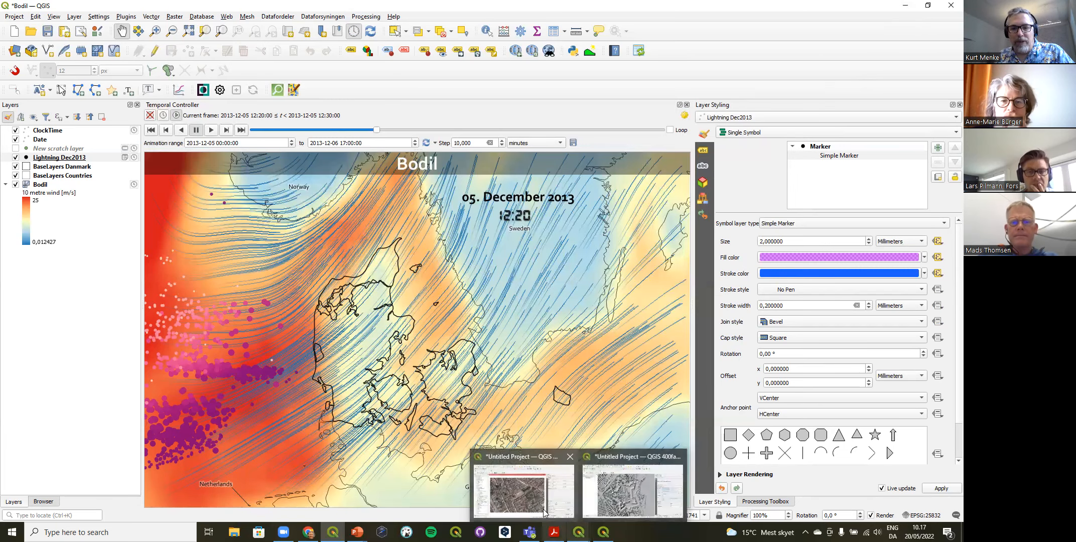
{"action": "left_click", "coordinate": [524, 489]}
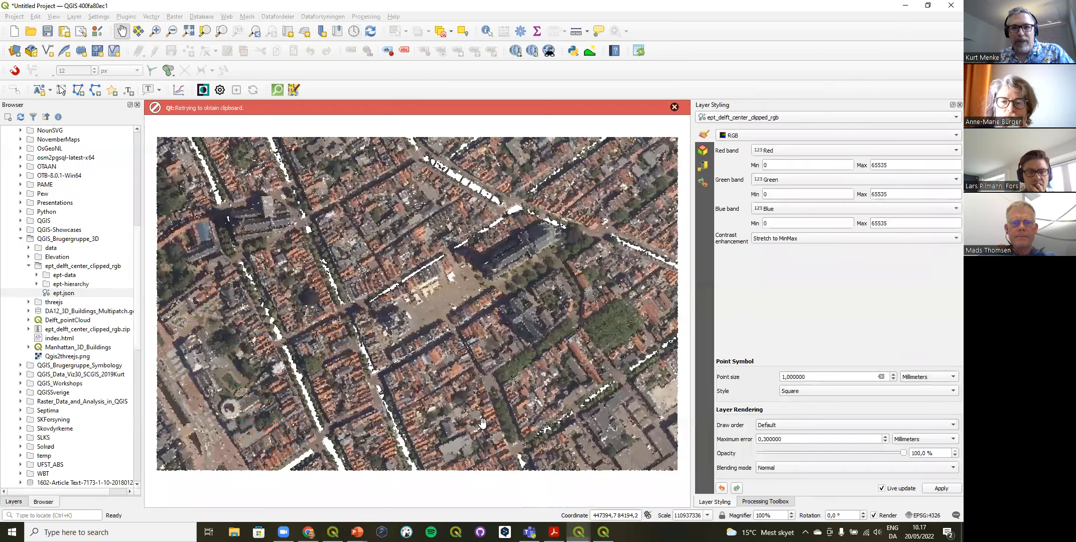
{"action": "left_click", "coordinate": [674, 107]}
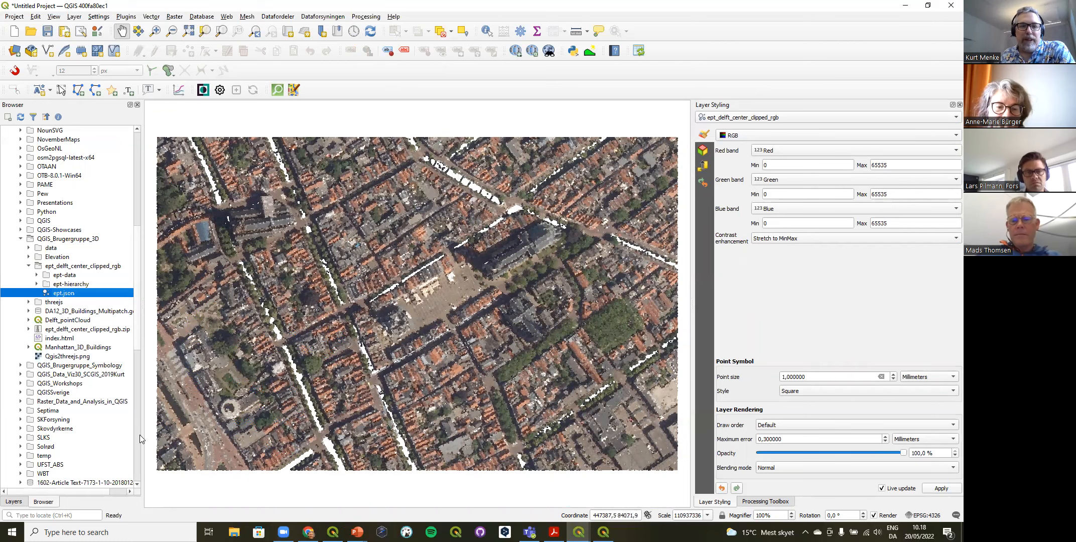
{"action": "left_click", "coordinate": [13, 501]}
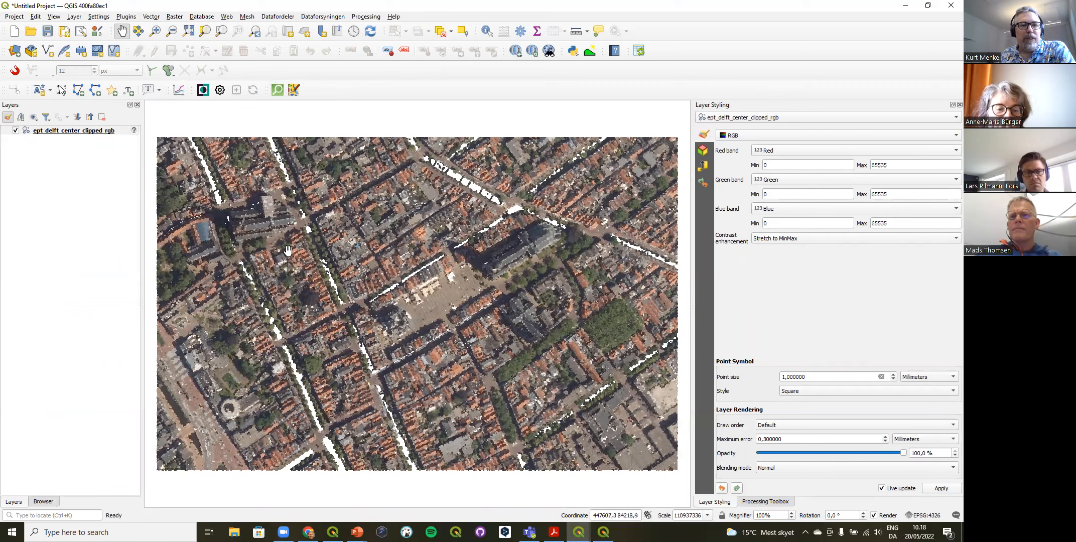
Step: Open an elevation profile and capture a line about 180 units long from the church's end southeast across the tree-covered square
{"action": "left_click", "coordinate": [55, 17]}
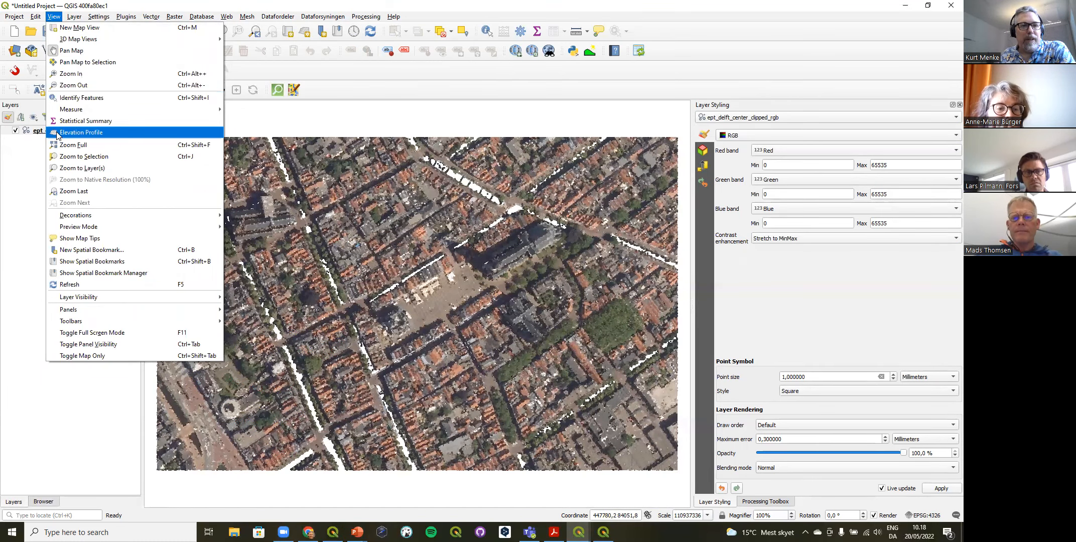
{"action": "left_click", "coordinate": [115, 134]}
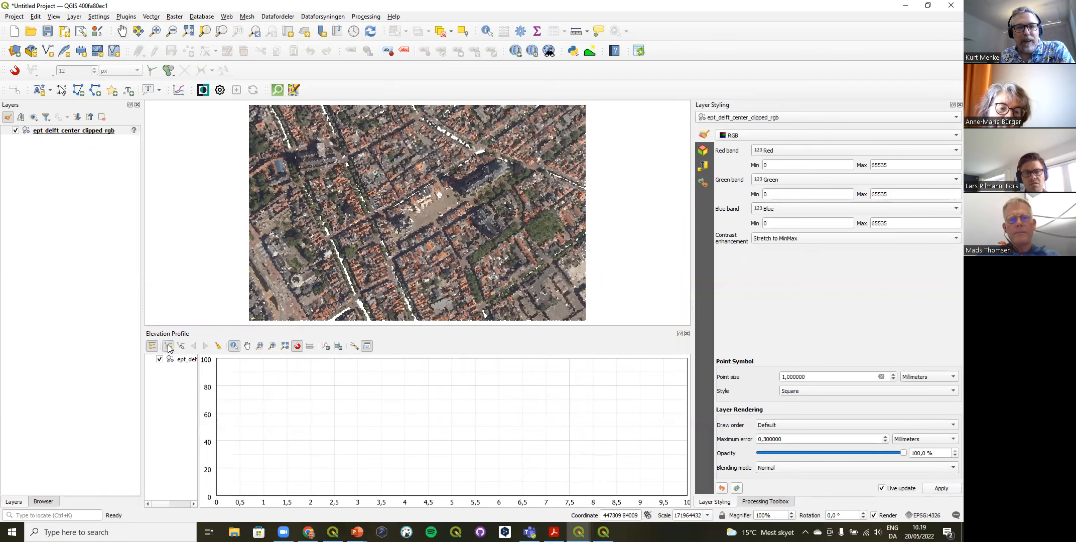
{"action": "left_click", "coordinate": [155, 30]}
{"action": "left_click_drag", "start_coordinate": [417, 152], "coordinate": [578, 282]}
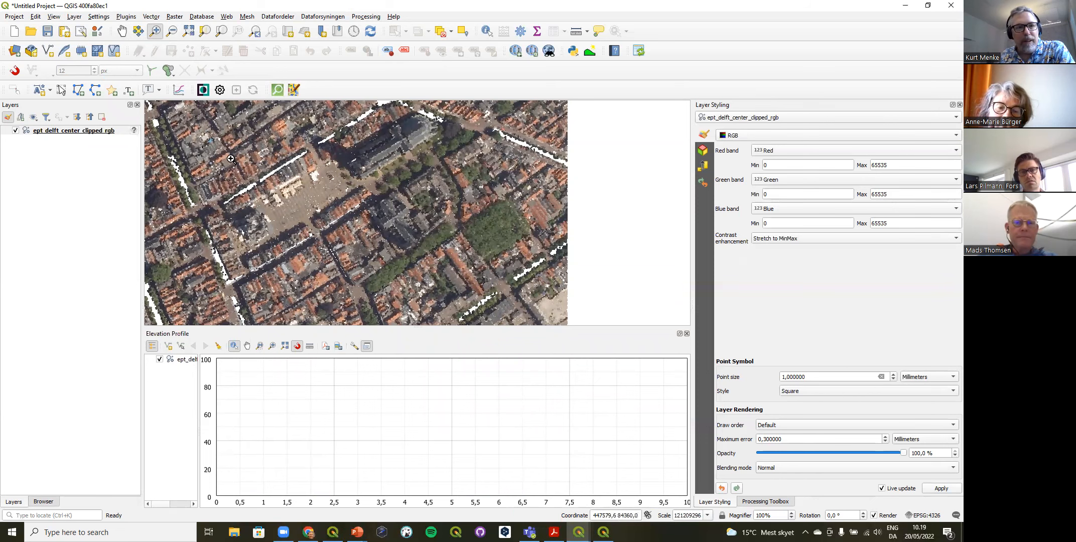
{"action": "left_click", "coordinate": [169, 351]}
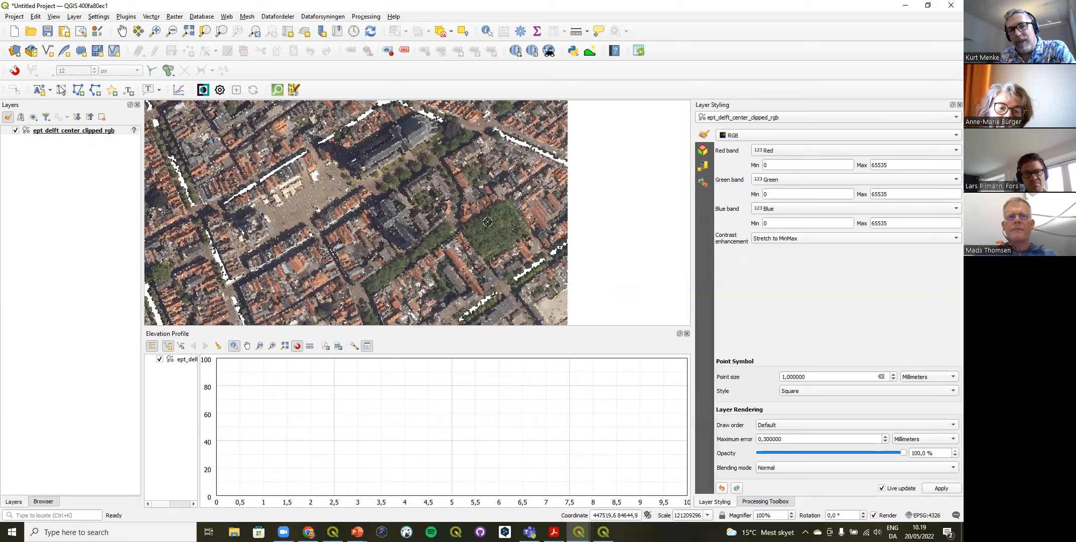
{"action": "right_click", "coordinate": [526, 275]}
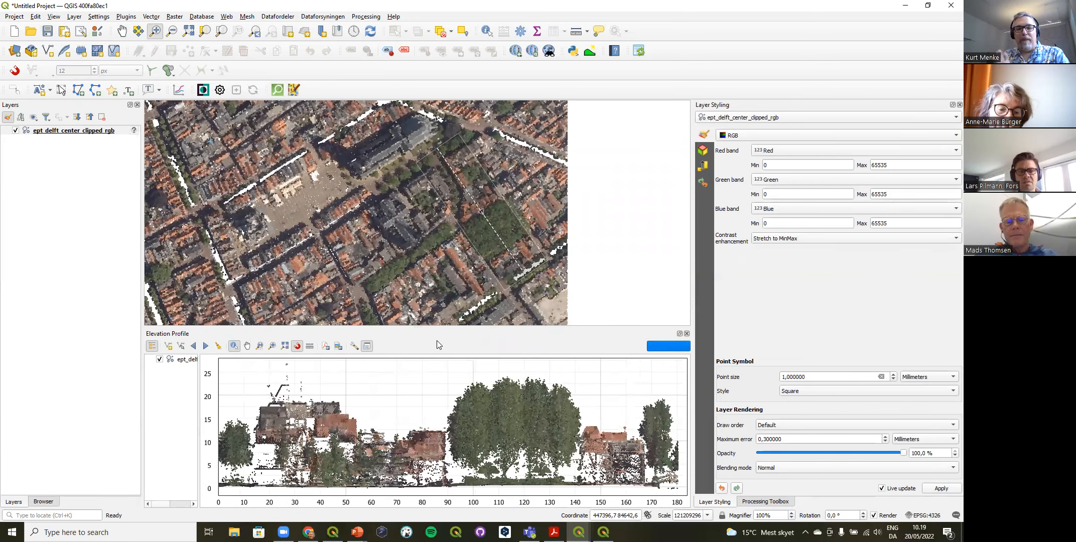
Step: Reduce the elevation profile's tolerance to 0,10 to sample only a thin slice of the point cloud
{"action": "left_click", "coordinate": [353, 347]}
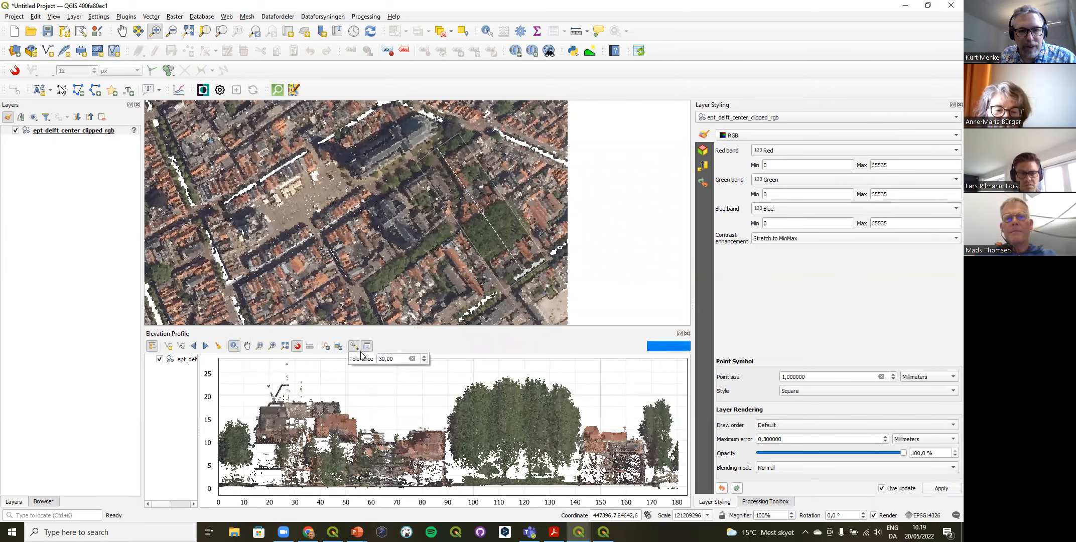
{"action": "left_click_drag", "start_coordinate": [384, 359], "coordinate": [378, 359]}
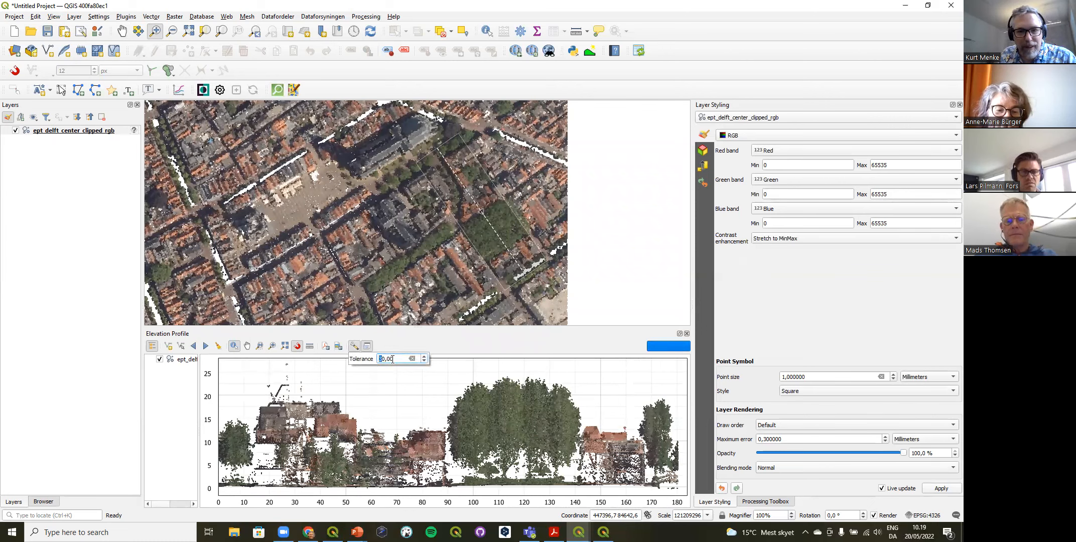
{"action": "type", "text": "1"}
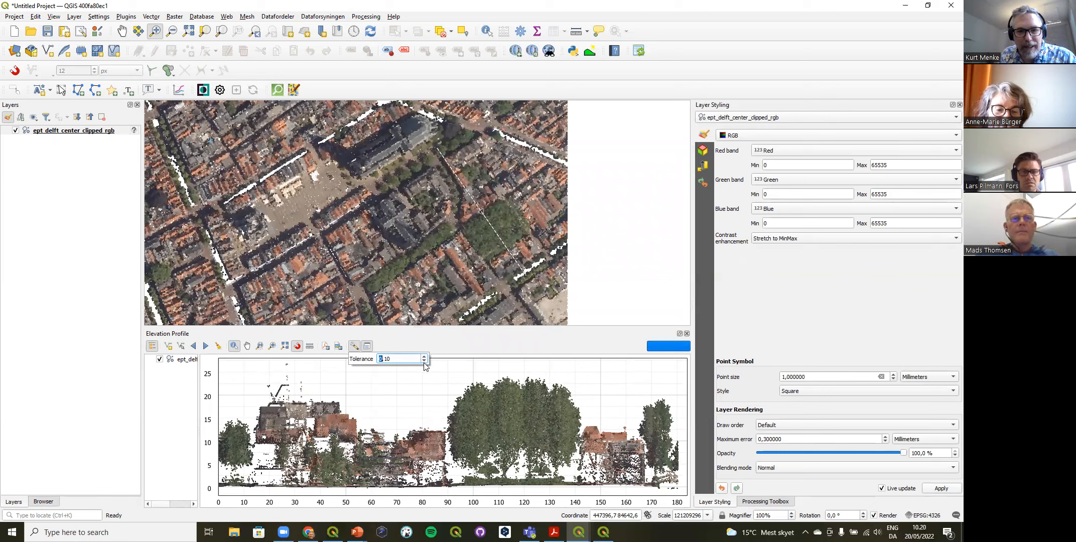
{"action": "left_click", "coordinate": [419, 340]}
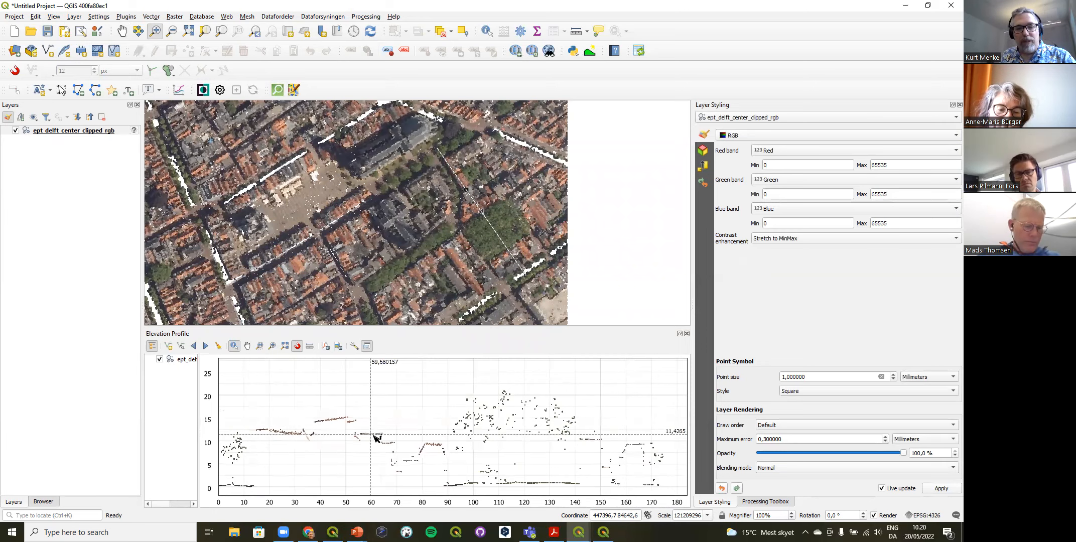
{"action": "left_click", "coordinate": [298, 346]}
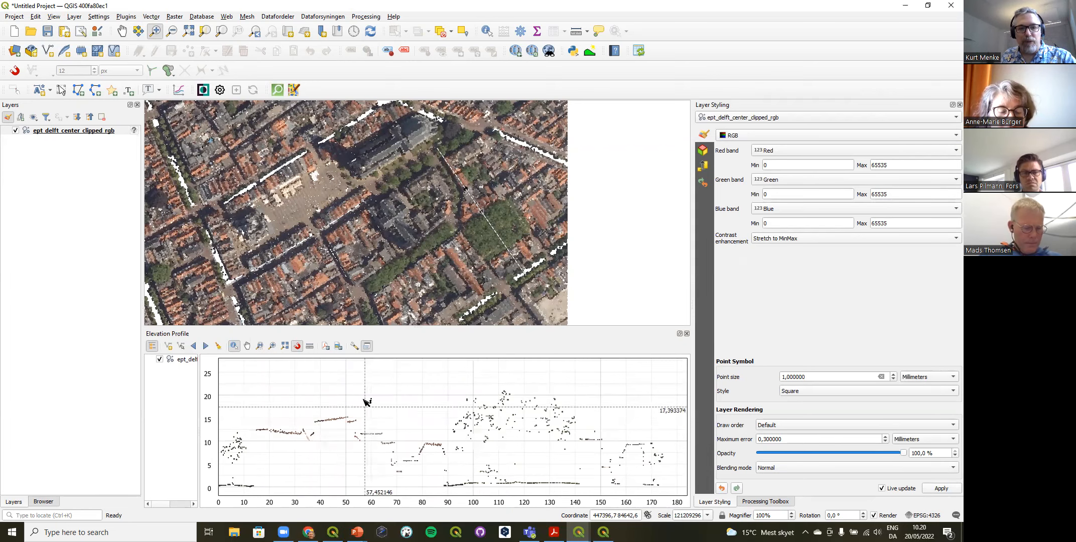
Step: Raise the elevation profile's tolerance to 18,10 and detach the profile into a floating window
{"action": "left_click", "coordinate": [356, 345]}
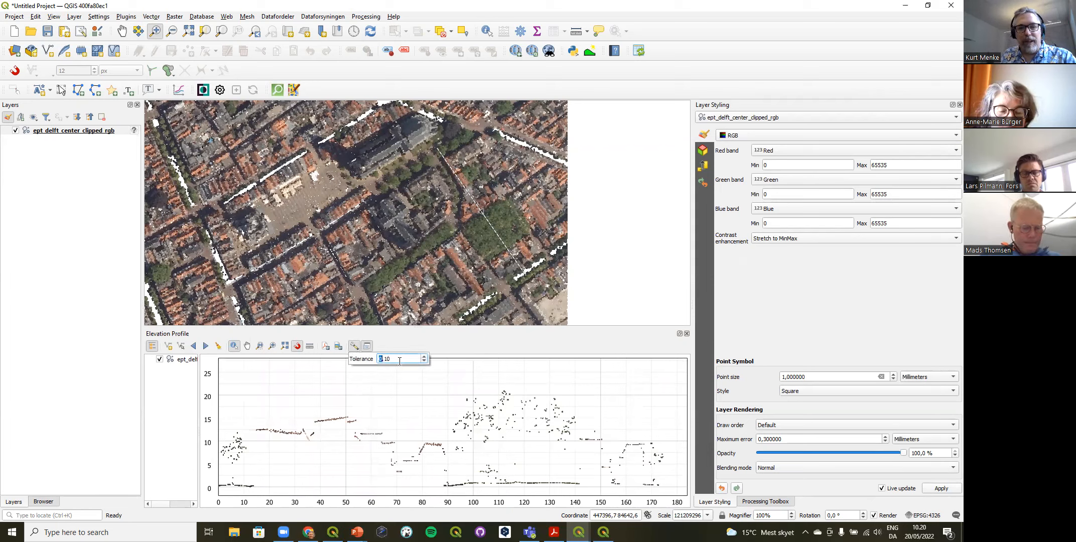
{"action": "left_click", "coordinate": [424, 357]}
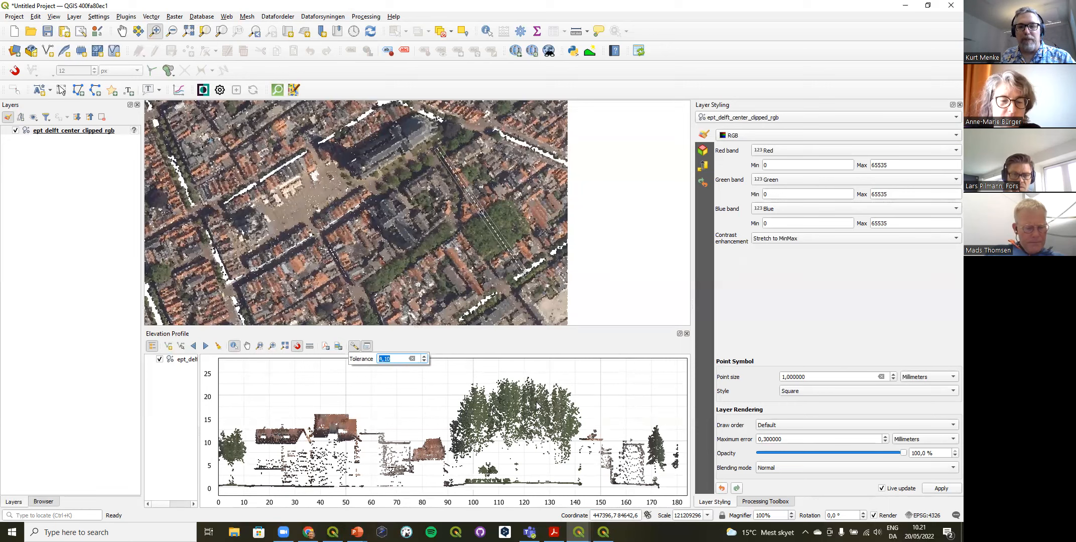
{"action": "scroll", "coordinate": [424, 358], "scroll_direction": "up", "scroll_amount": 7}
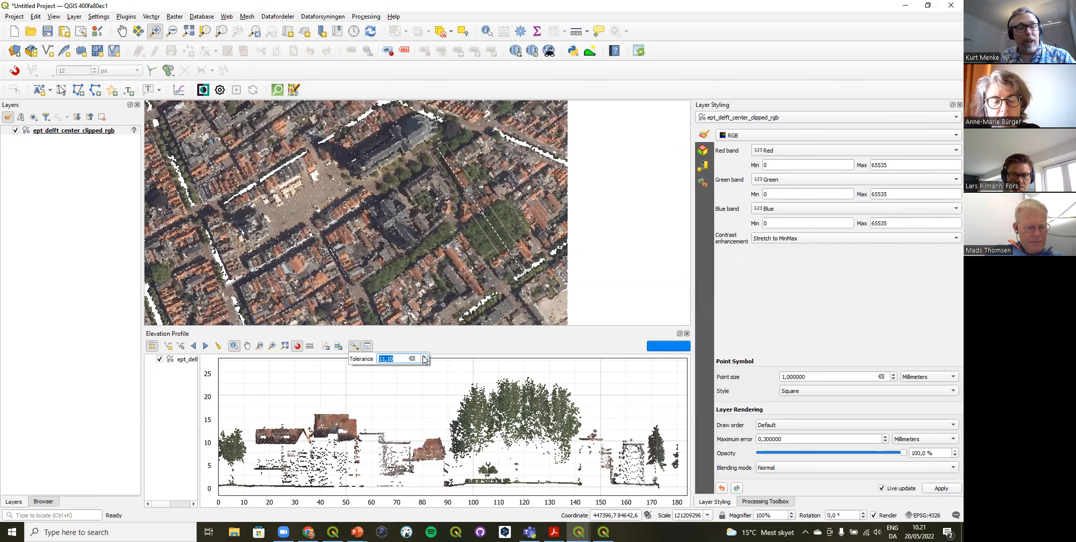
{"action": "scroll", "coordinate": [424, 359], "scroll_direction": "up", "scroll_amount": 7}
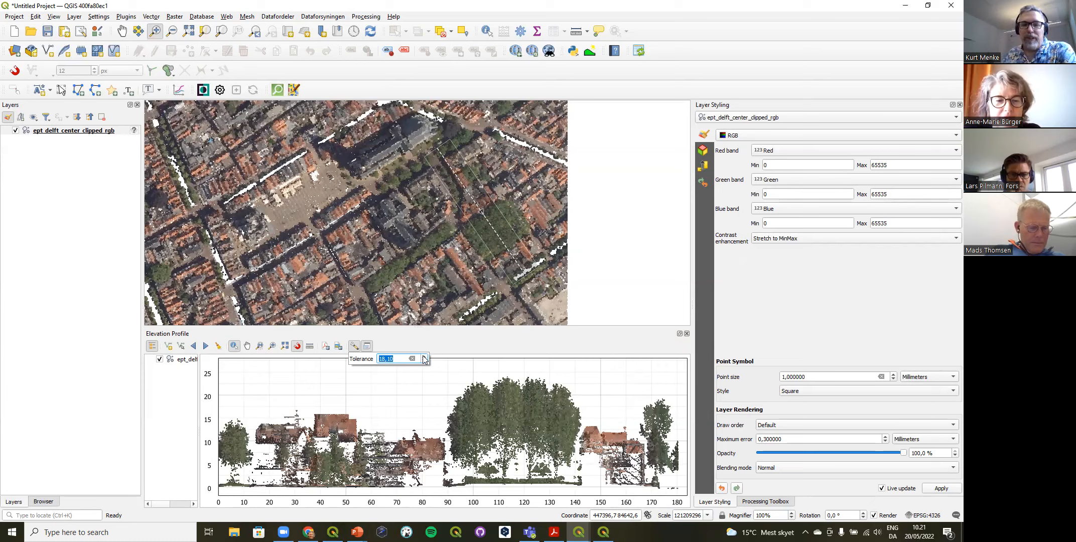
{"action": "double_click", "coordinate": [463, 335]}
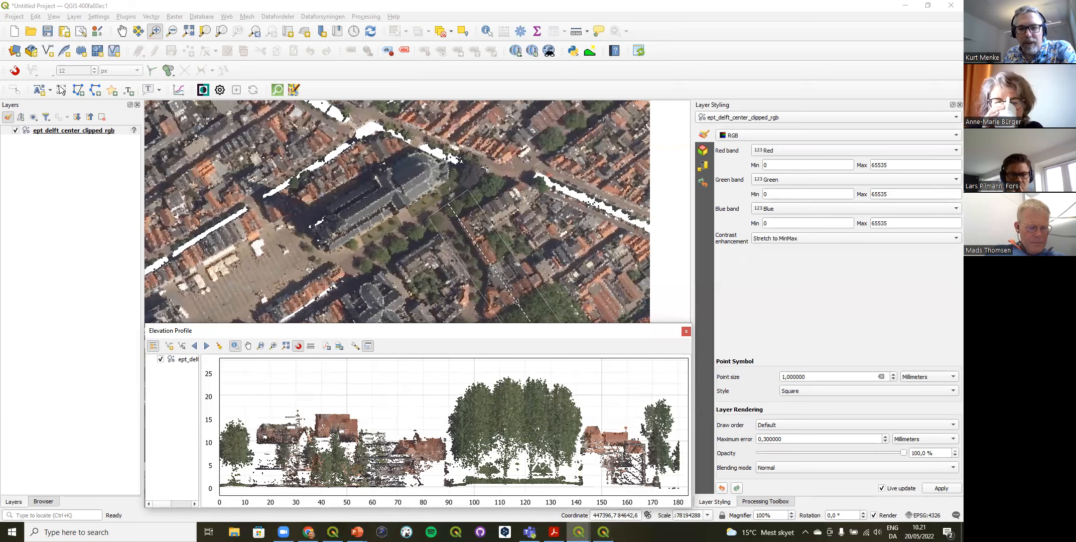
Step: Switch to the QGIS project with the hillshaded surface model, dismiss the clipboard message and select the dhm_overflade layer
{"action": "mouse_move", "coordinate": [579, 532]}
{"action": "left_click", "coordinate": [634, 495]}
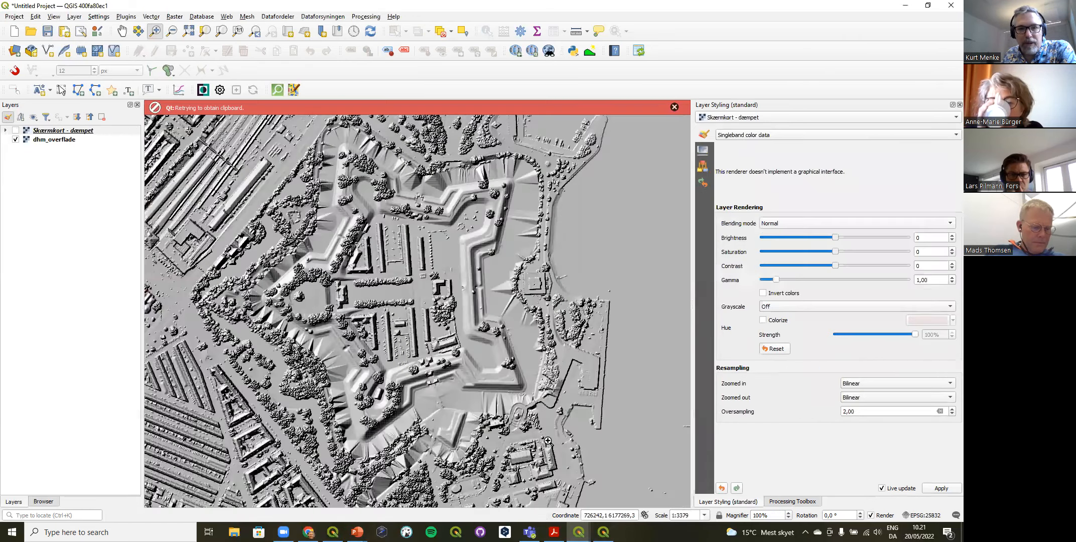
{"action": "left_click", "coordinate": [675, 106]}
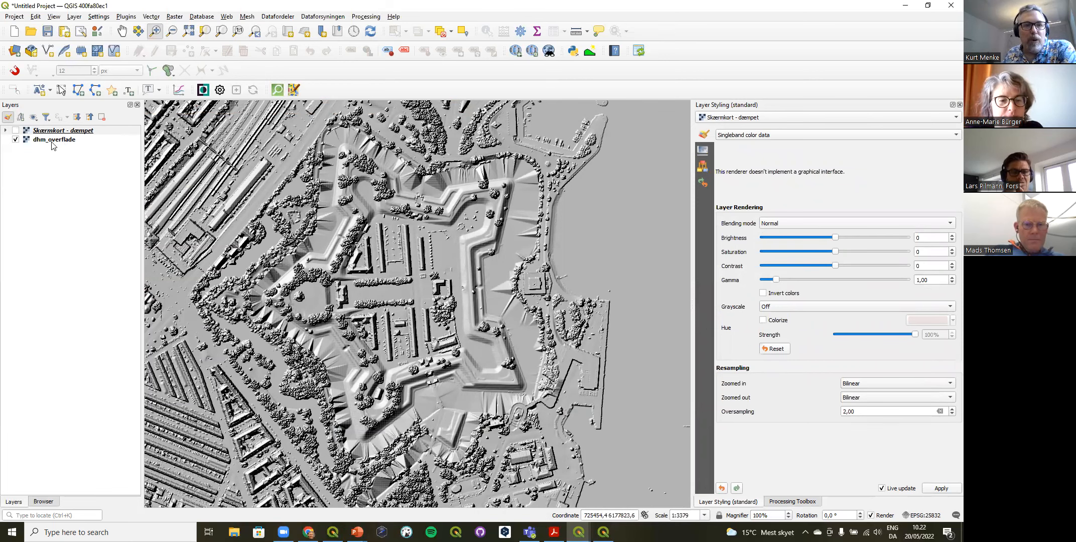
{"action": "left_click", "coordinate": [65, 142]}
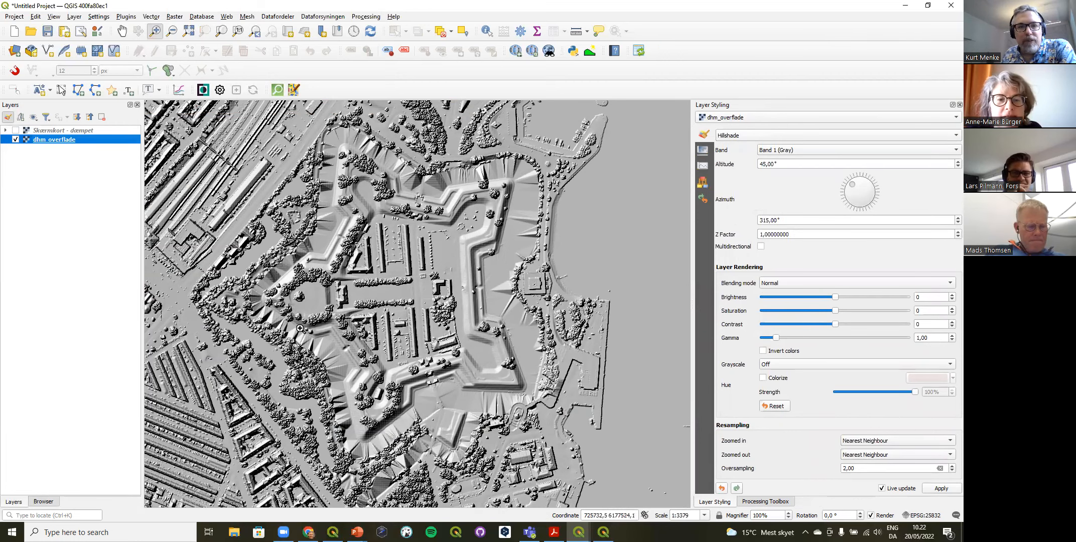
Step: Open an elevation profile and capture a west-east line about 850 m long through the middle of the star-shaped fort
{"action": "left_click", "coordinate": [55, 20]}
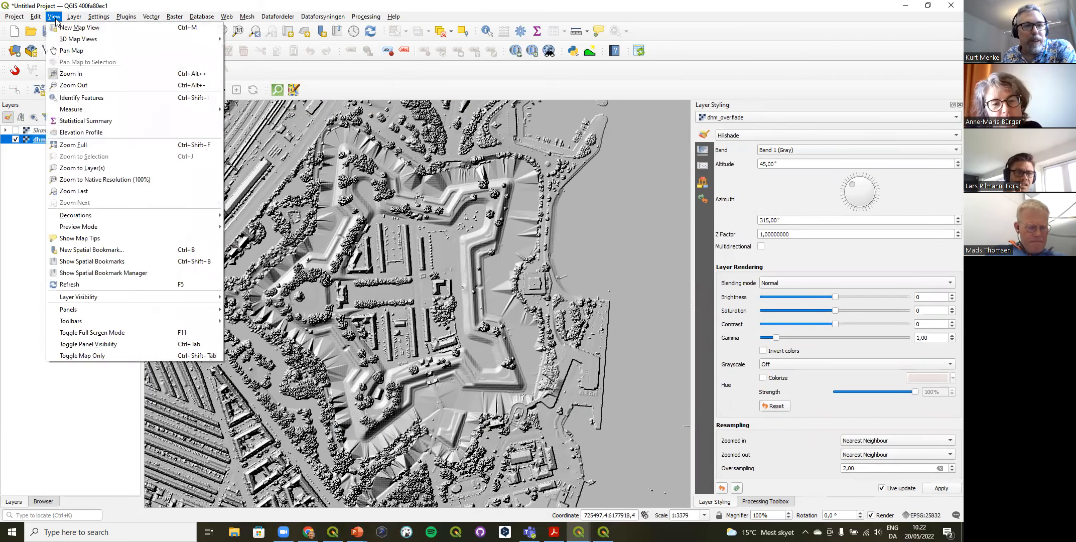
{"action": "left_click", "coordinate": [81, 132]}
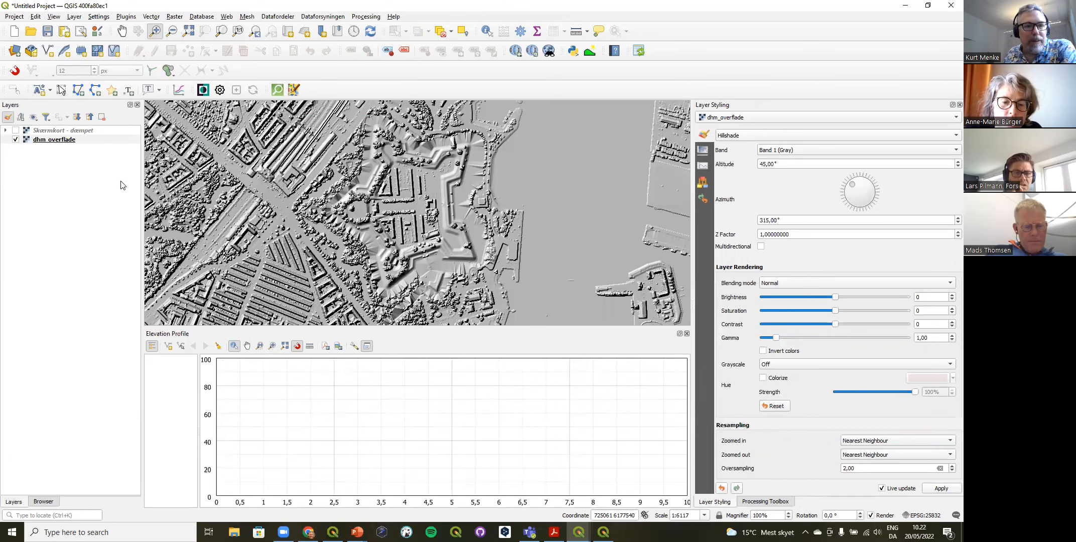
{"action": "left_click", "coordinate": [168, 346]}
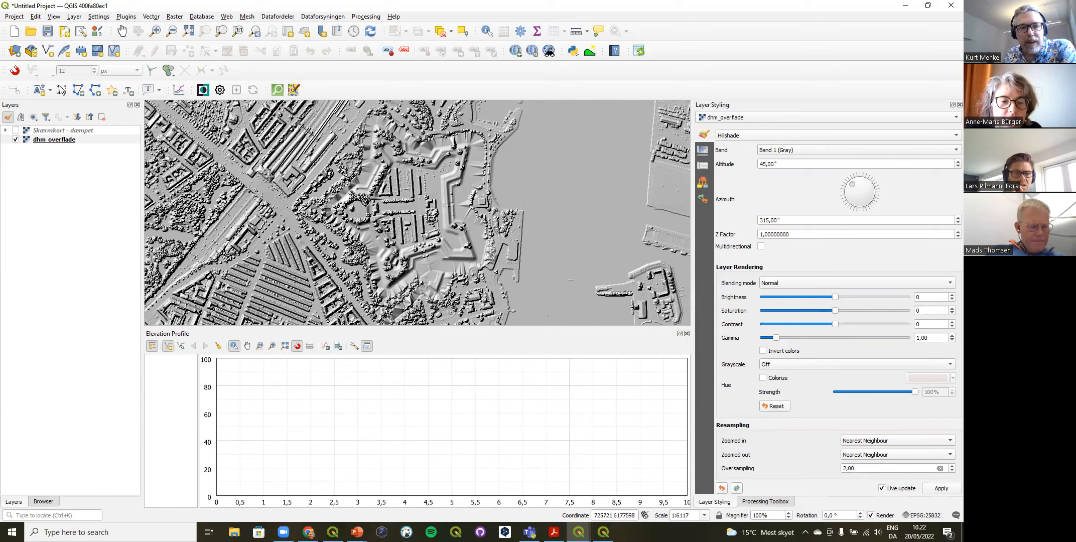
{"action": "left_click", "coordinate": [543, 209]}
{"action": "right_click", "coordinate": [543, 209]}
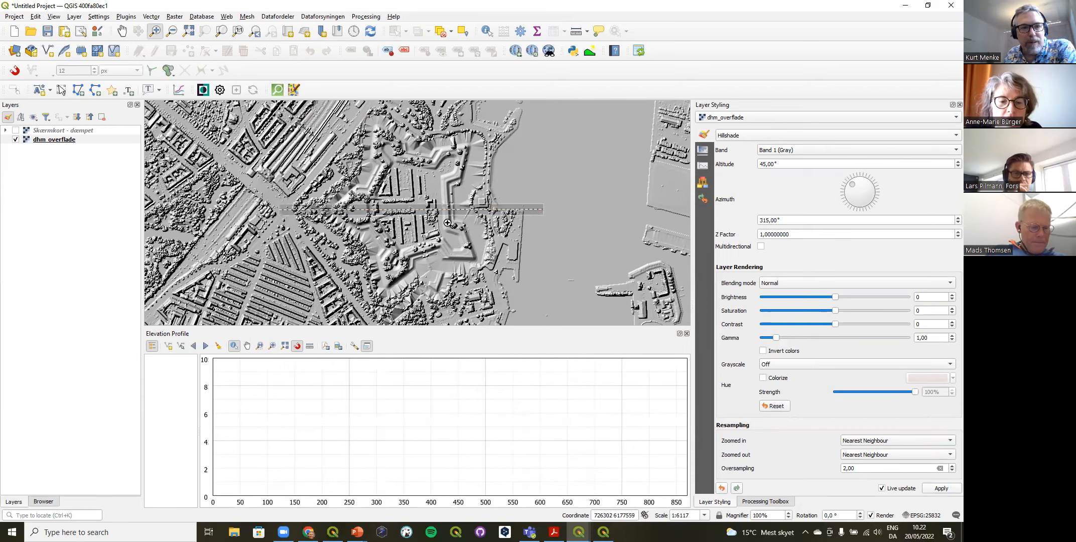
Step: Start exporting the dhm_overflade layer as a raw-data GeoTIFF and choose the temp folder inside Documents > Geo as its destination
{"action": "left_click", "coordinate": [68, 143]}
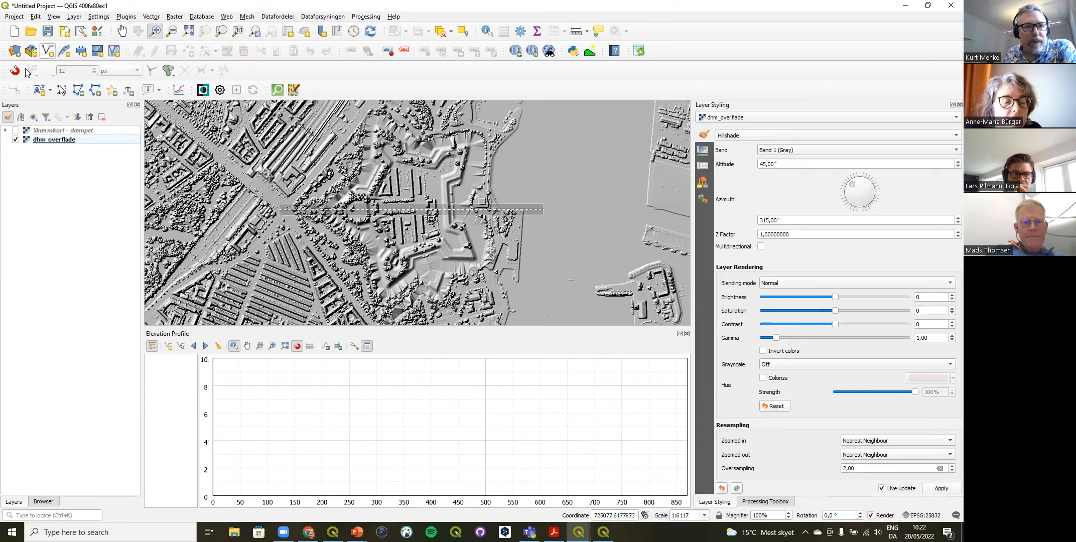
{"action": "right_click", "coordinate": [48, 140]}
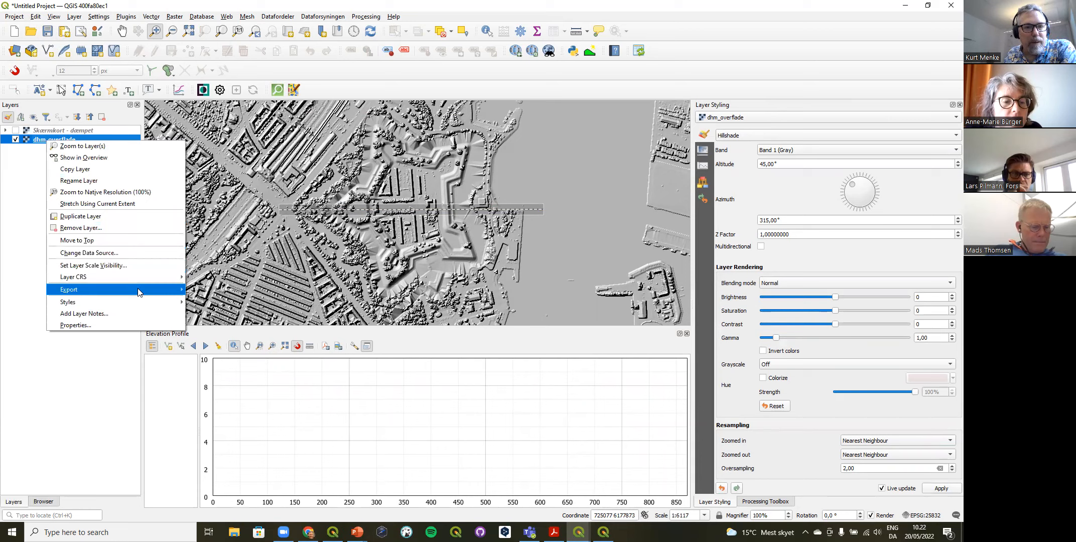
{"action": "mouse_move", "coordinate": [141, 290]}
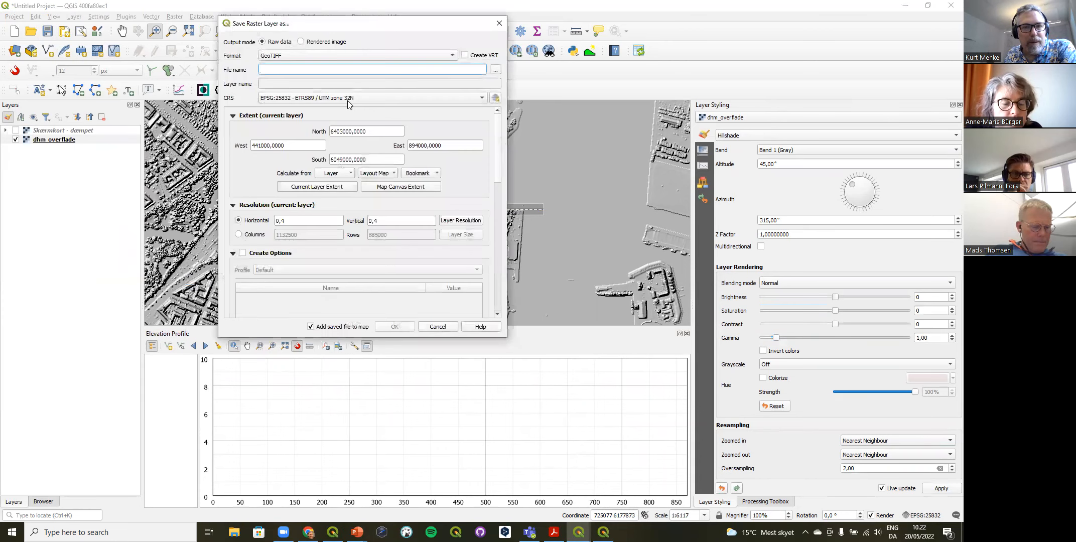
{"action": "left_click", "coordinate": [495, 69]}
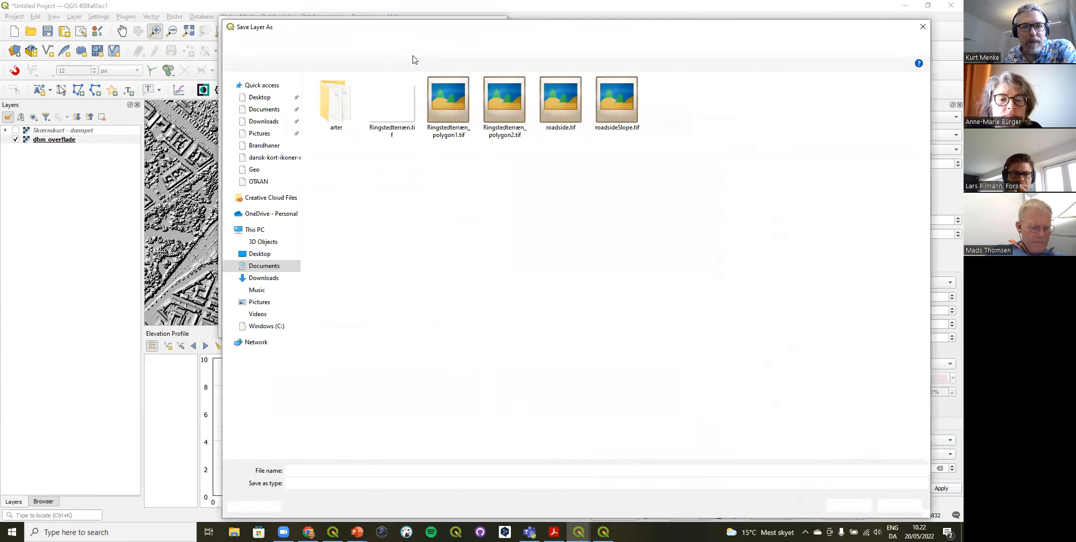
{"action": "left_click", "coordinate": [377, 44]}
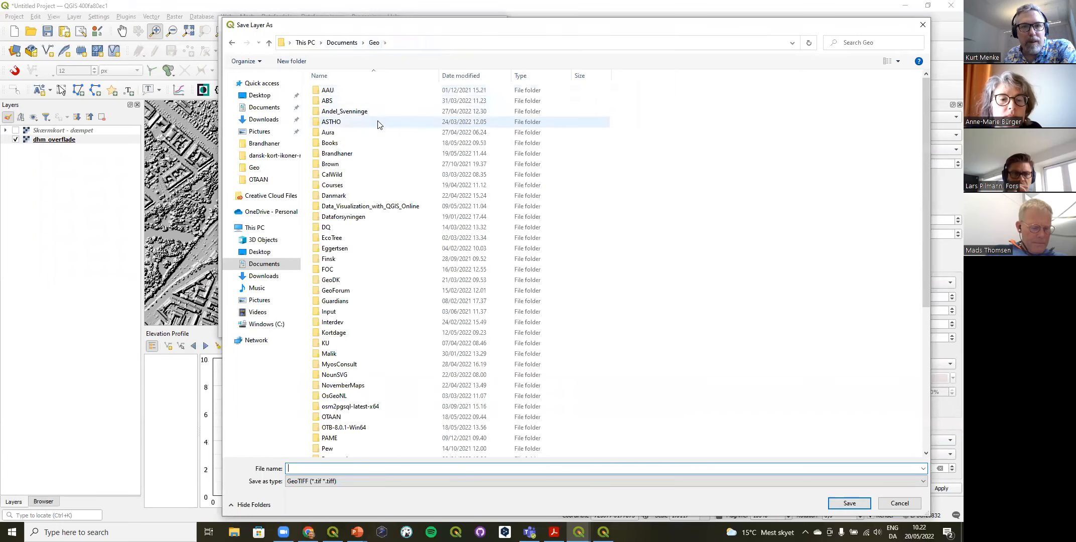
{"action": "scroll", "coordinate": [361, 296], "scroll_direction": "down", "scroll_amount": 7}
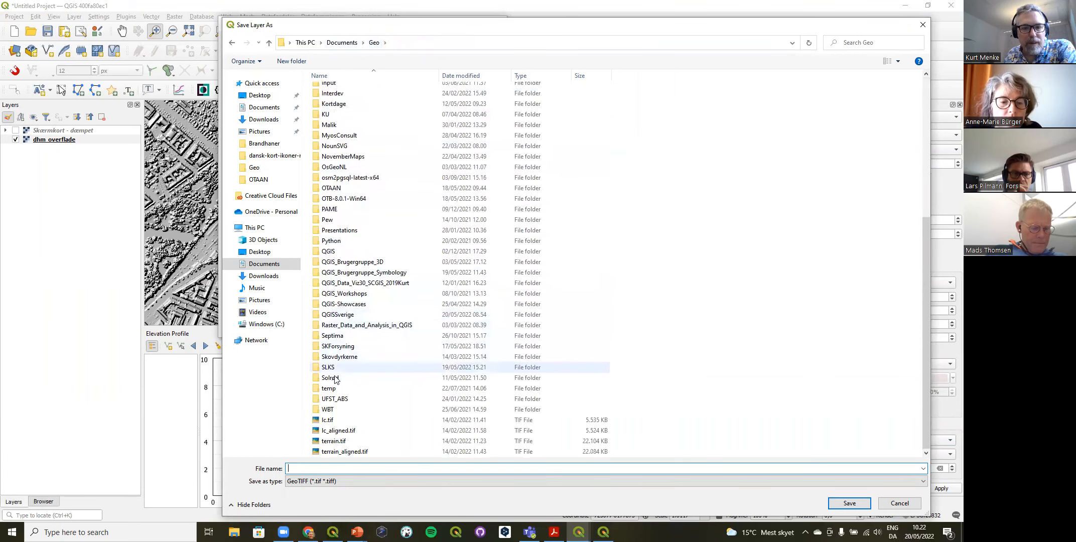
{"action": "double_click", "coordinate": [328, 389]}
Step: Name the exported raster overflade and save it with its extent limited to the current map canvas
{"action": "left_click", "coordinate": [334, 467]}
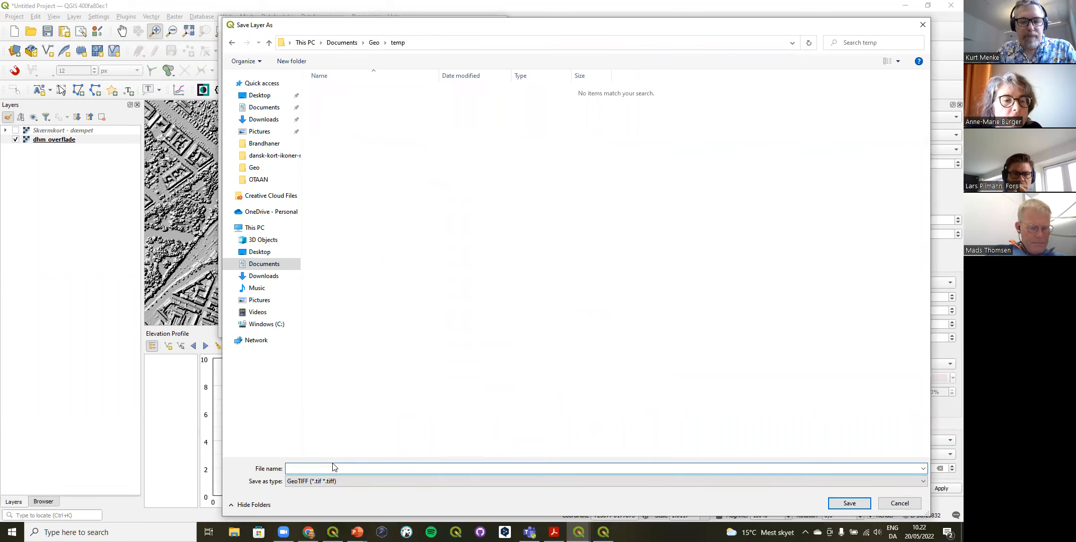
{"action": "type", "text": "ovrflad"}
{"action": "key", "text": "BackSpace"}
{"action": "key", "text": "BackSpace"}
{"action": "key", "text": "BackSpace"}
{"action": "key", "text": "BackSpace"}
{"action": "key", "text": "BackSpace"}
{"action": "type", "text": "er"}
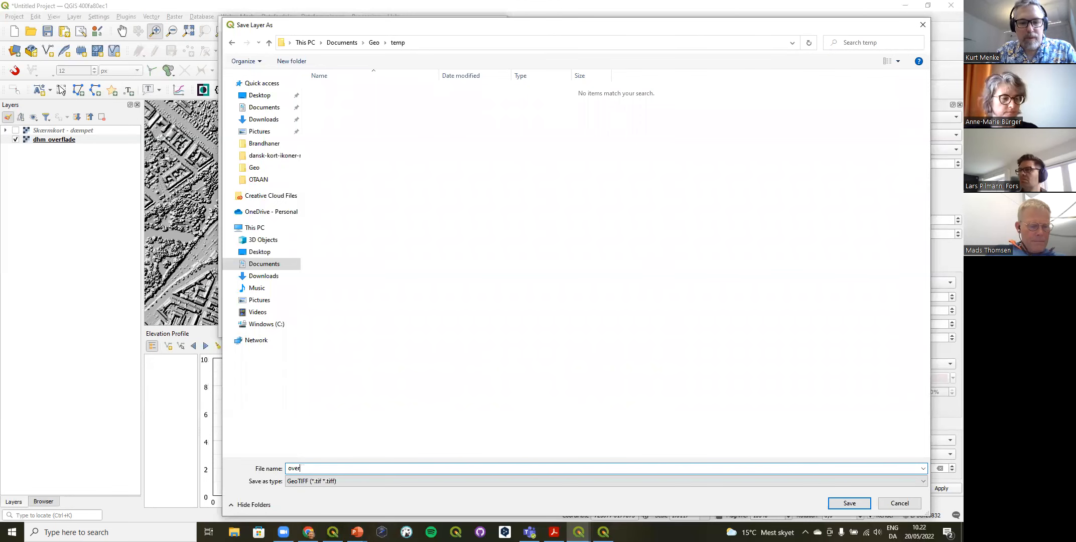
{"action": "type", "text": "flade"}
{"action": "key", "text": "Return"}
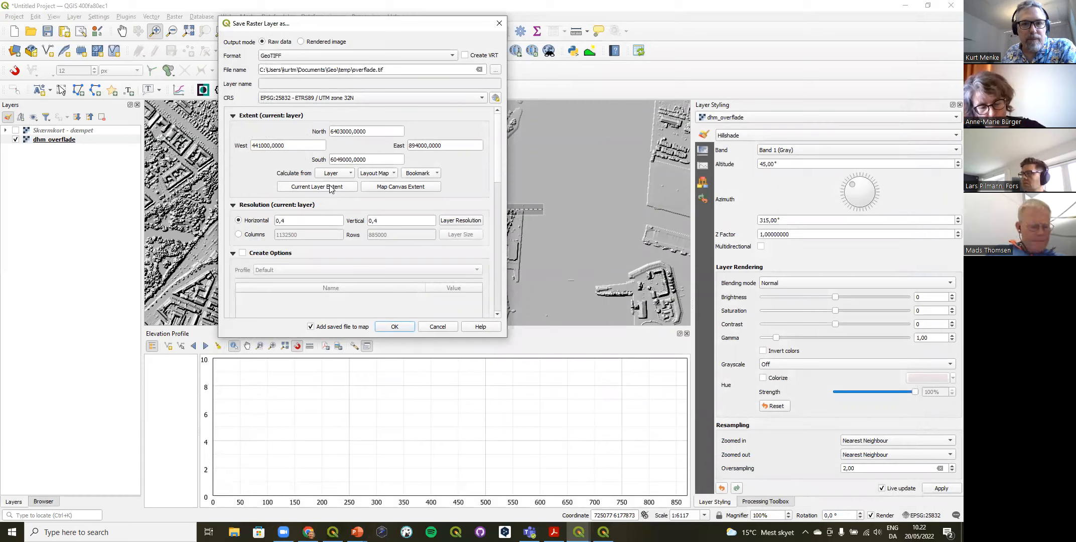
{"action": "left_click", "coordinate": [387, 191]}
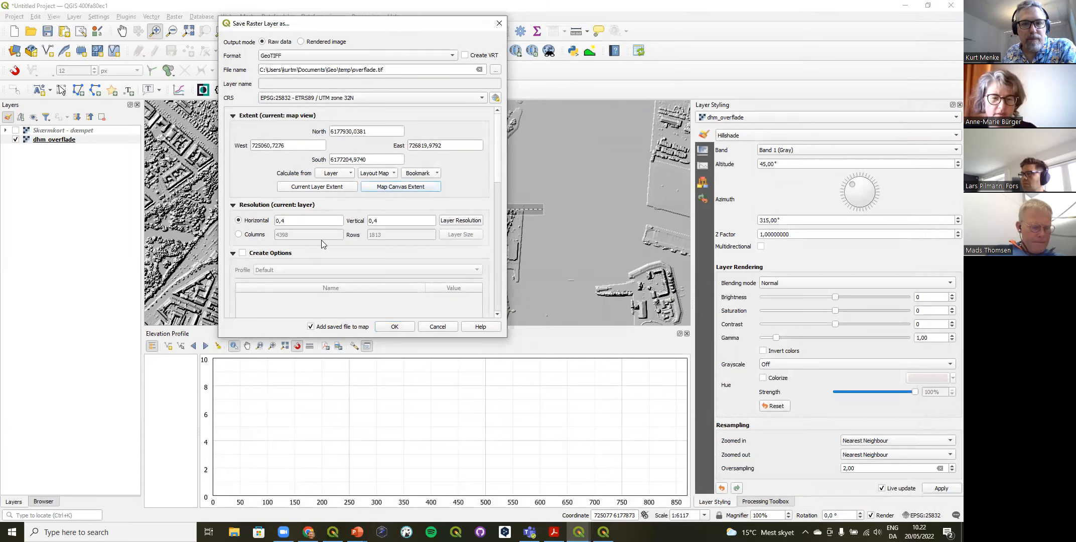
{"action": "left_click", "coordinate": [391, 327]}
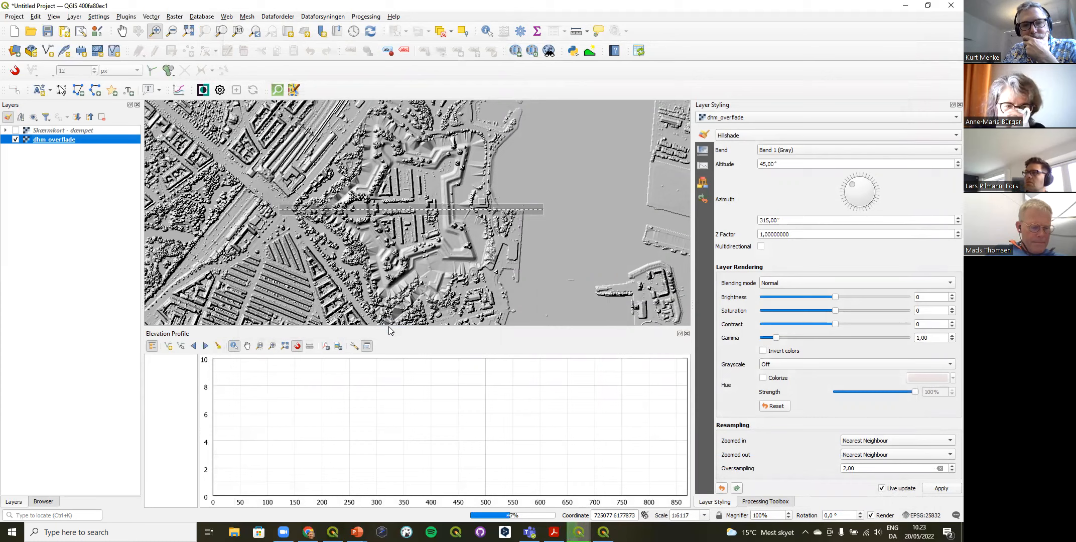
Step: Copy the hillshade style from dhm_overflade to the exported overflade layer and hide the dhm_overflade layer
{"action": "right_click", "coordinate": [57, 140]}
{"action": "right_click", "coordinate": [40, 148]}
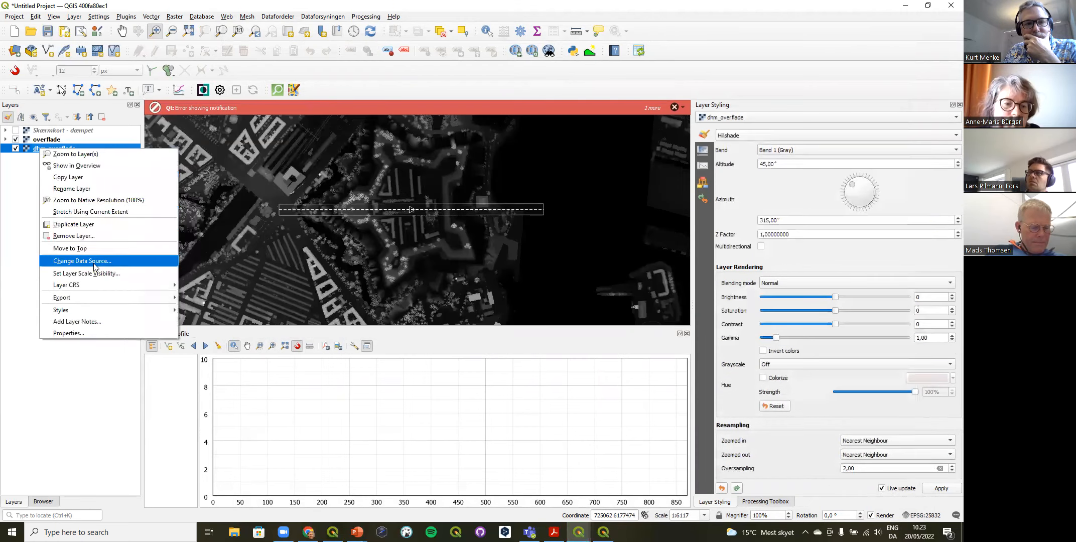
{"action": "mouse_move", "coordinate": [118, 310]}
{"action": "left_click", "coordinate": [198, 309]}
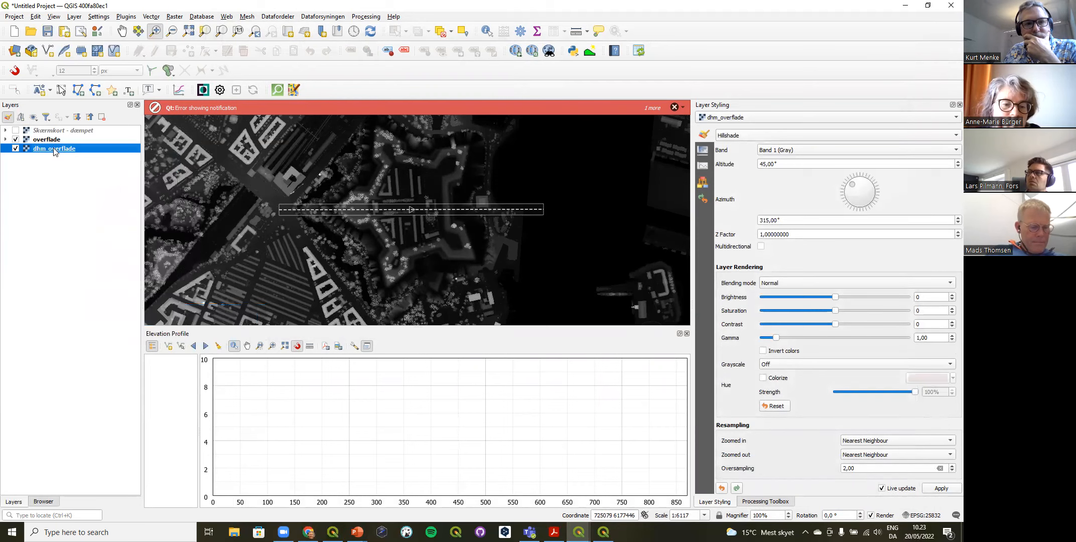
{"action": "right_click", "coordinate": [50, 142]}
{"action": "mouse_move", "coordinate": [170, 310]}
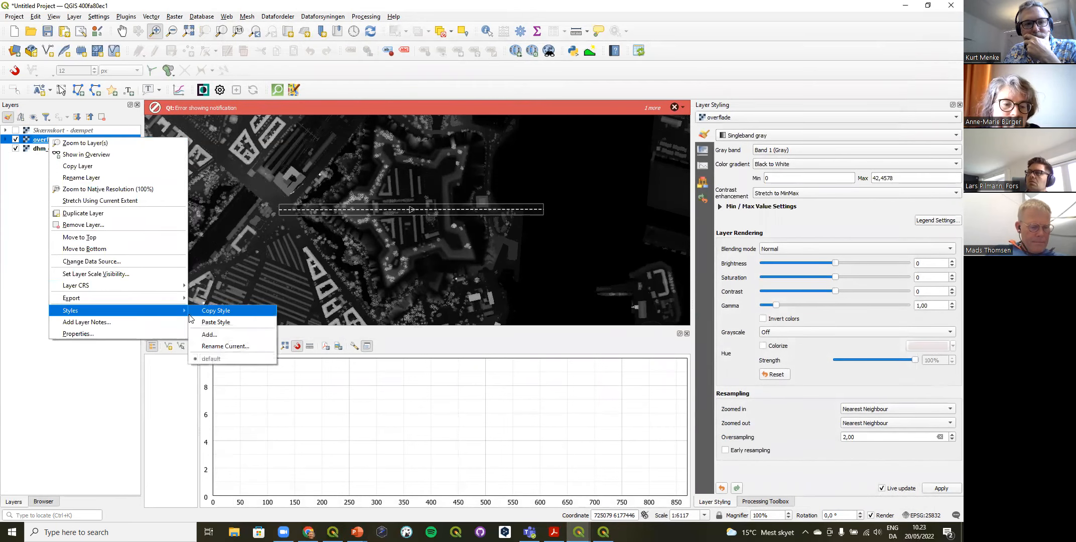
{"action": "left_click", "coordinate": [216, 322]}
{"action": "left_click", "coordinate": [15, 148]}
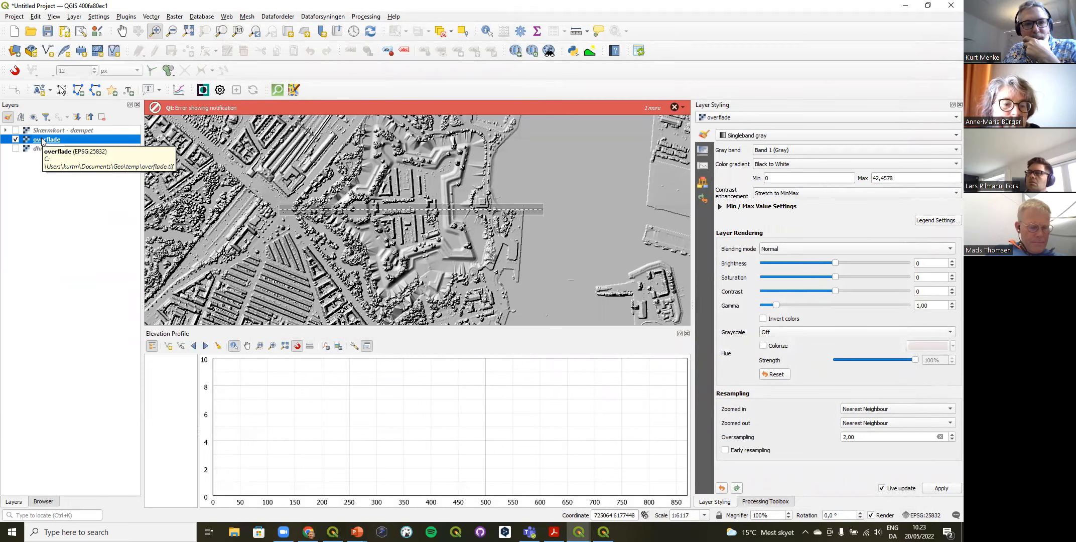
Step: Set the project's terrain type to DEM (Raster Layer) with overflade as the DEM layer
{"action": "left_click", "coordinate": [16, 18]}
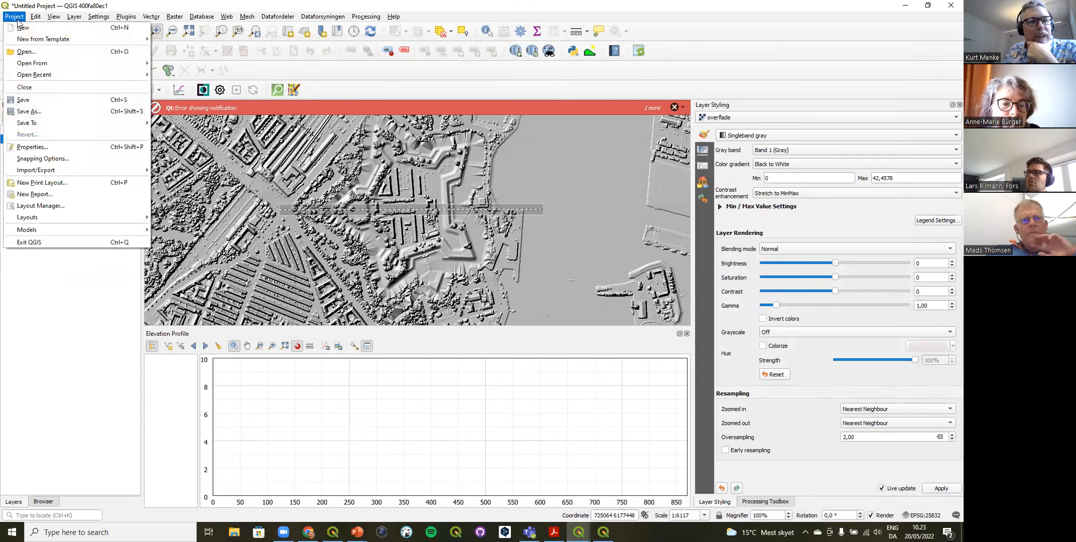
{"action": "left_click", "coordinate": [45, 147]}
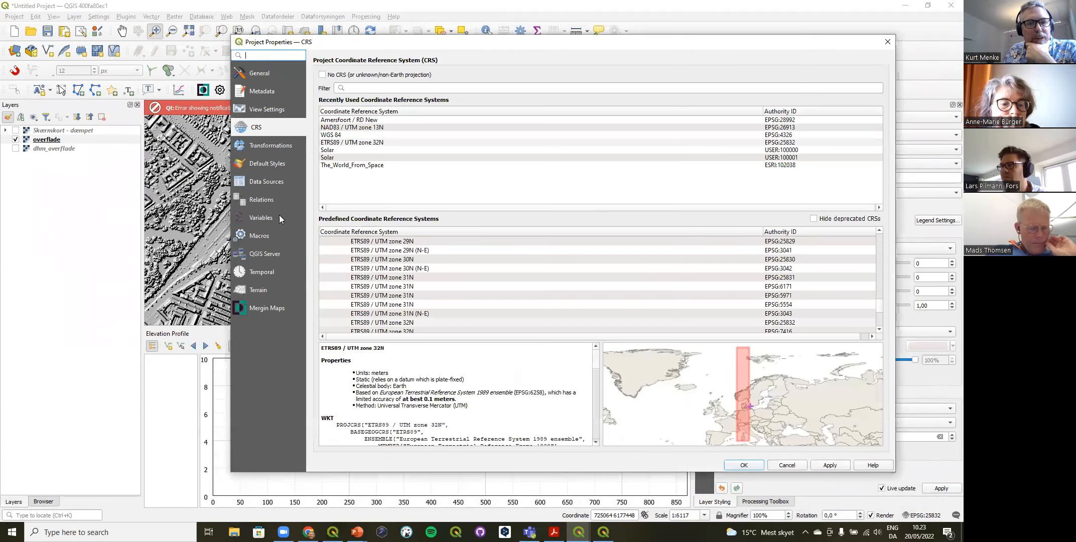
{"action": "left_click", "coordinate": [253, 292]}
{"action": "left_click", "coordinate": [776, 71]}
{"action": "left_click", "coordinate": [776, 88]}
{"action": "left_click", "coordinate": [776, 86]}
{"action": "left_click", "coordinate": [772, 97]}
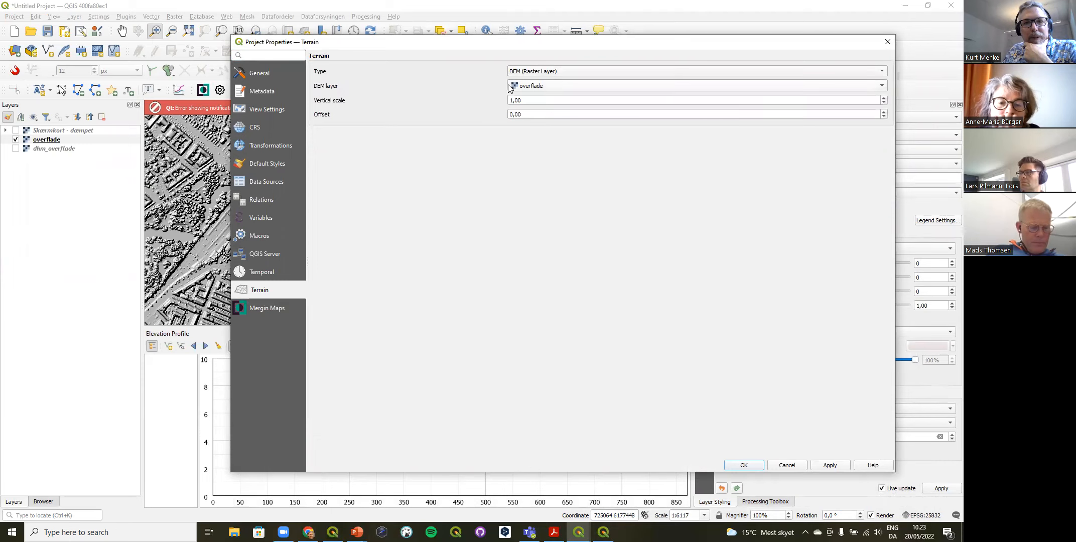
{"action": "left_click", "coordinate": [743, 466]}
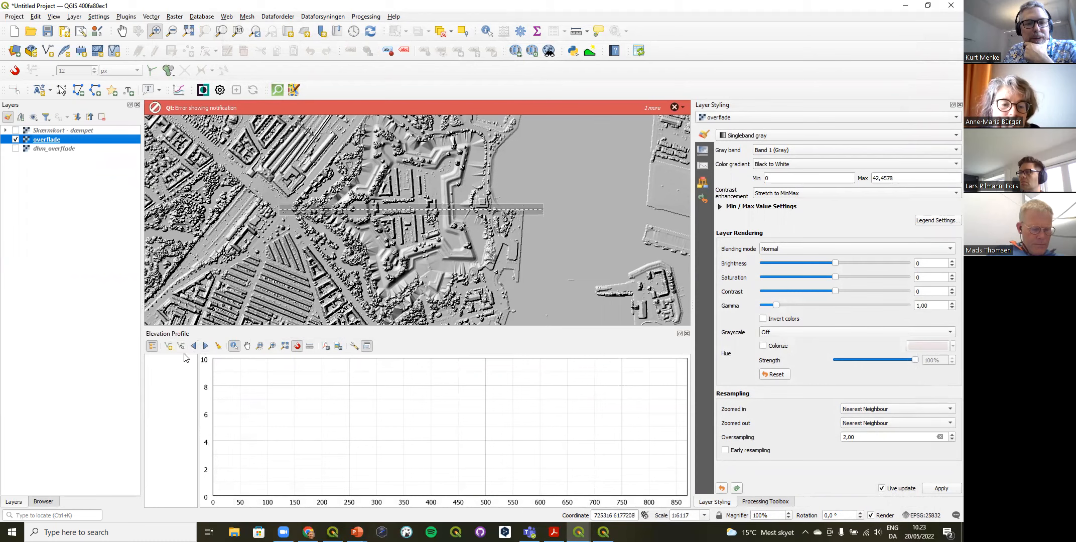
Step: Capture a new west-east profile line about 700 m long across the southern part of the fort
{"action": "left_click", "coordinate": [170, 350]}
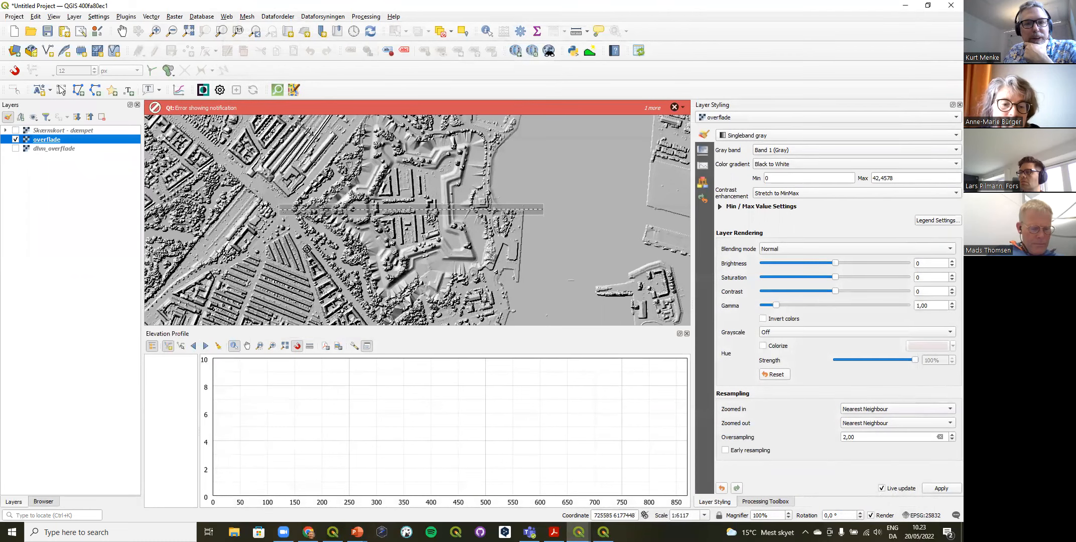
{"action": "right_click", "coordinate": [541, 242]}
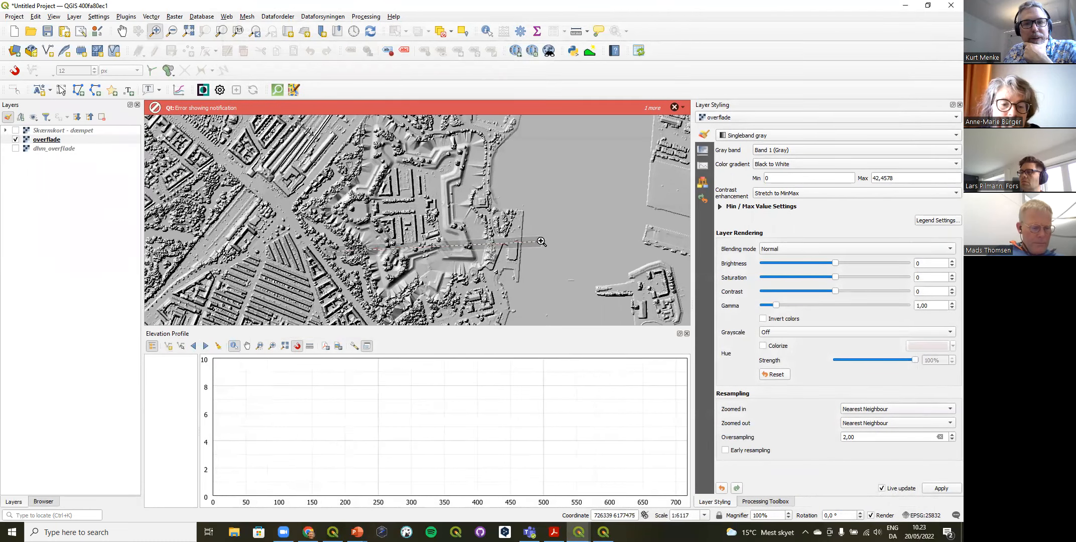
Step: In the overflade layer's elevation properties, mark the raster as representing an elevation surface
{"action": "left_click", "coordinate": [49, 141]}
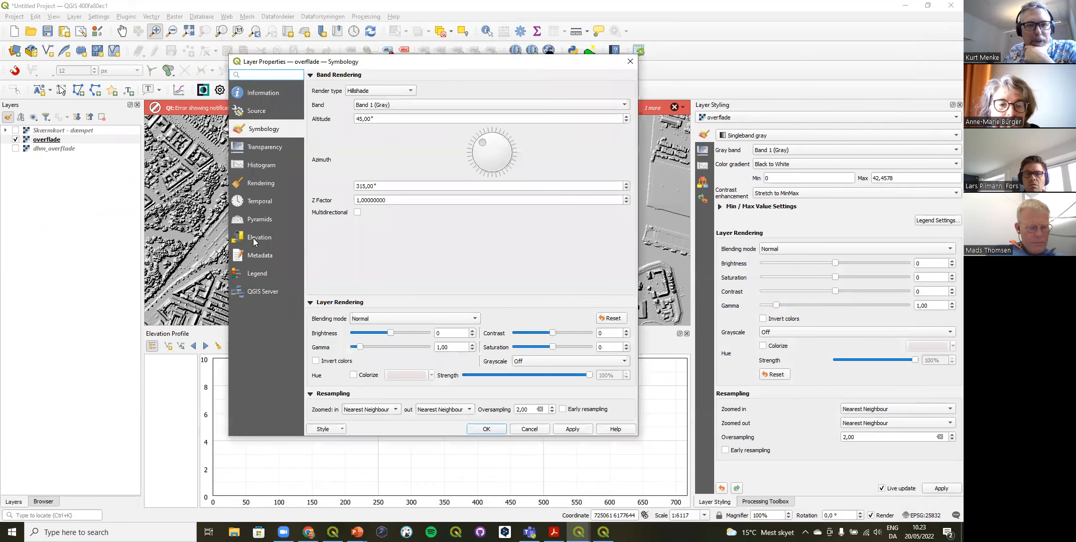
{"action": "left_click", "coordinate": [253, 238]}
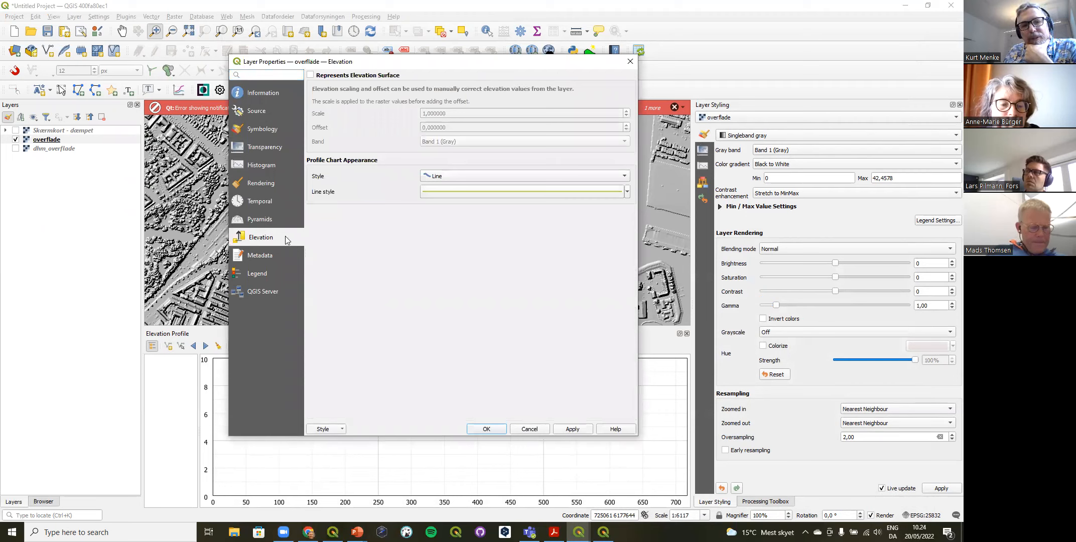
{"action": "left_click", "coordinate": [346, 77]}
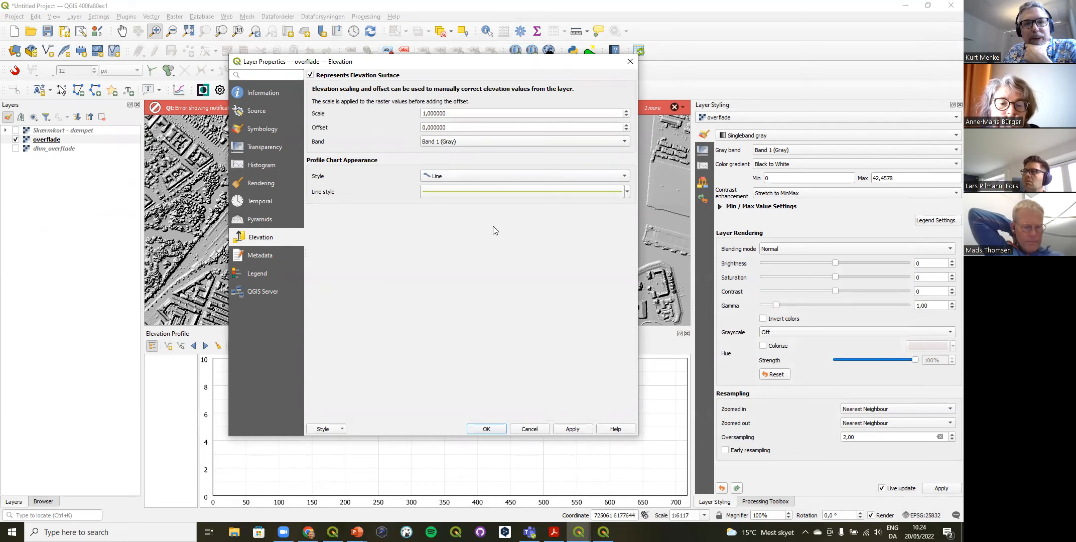
{"action": "left_click", "coordinate": [494, 430]}
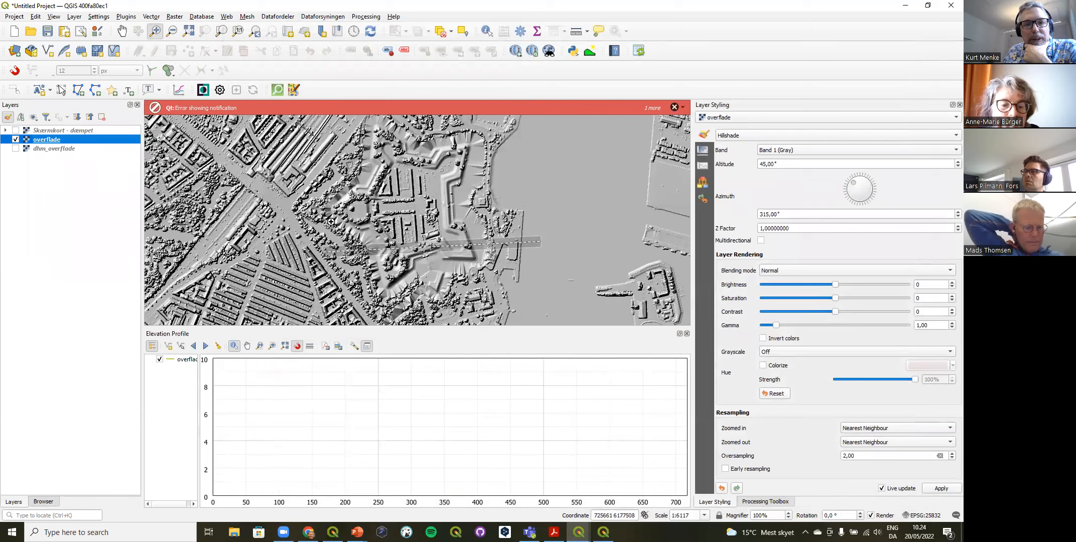
Step: Capture a profile line about 770 m long from west of the fort through its centre to the water on the east
{"action": "left_click", "coordinate": [168, 346]}
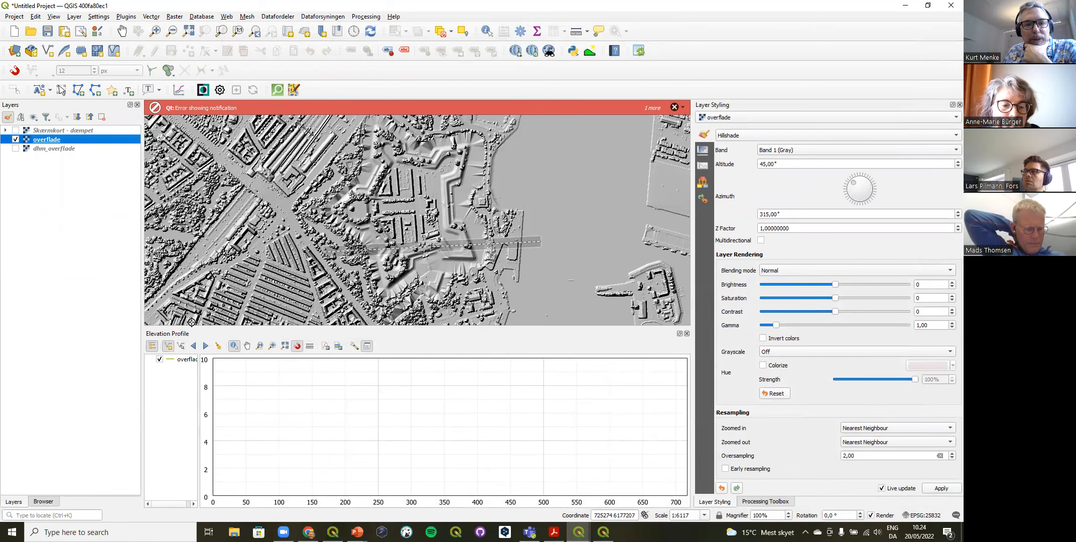
{"action": "left_click", "coordinate": [282, 208]}
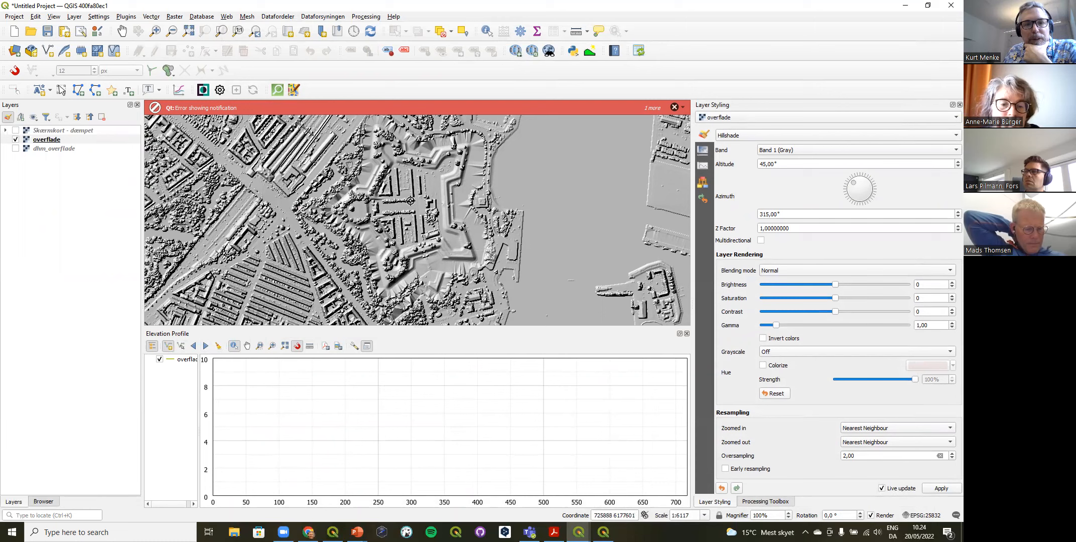
{"action": "right_click", "coordinate": [522, 198]}
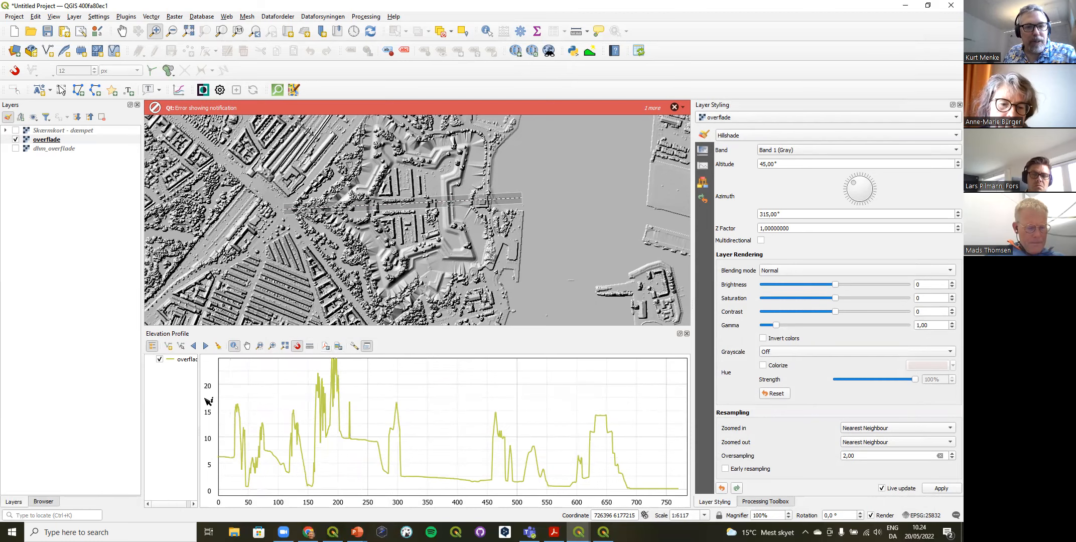
Step: Widen the profile's layer list and capture a profile line about 68 m long across the triangular building block west of the park
{"action": "left_click_drag", "start_coordinate": [199, 400], "coordinate": [224, 403]}
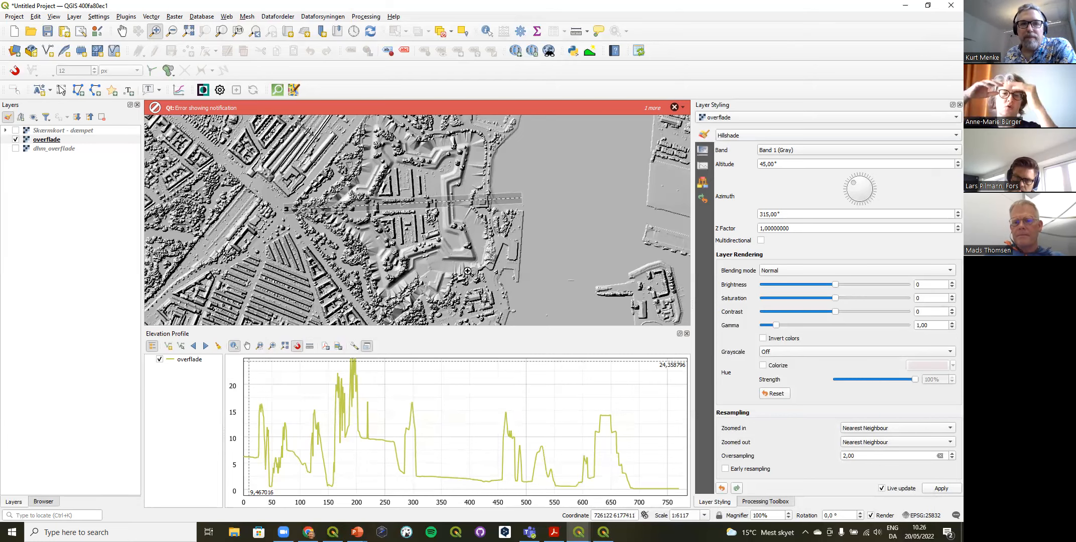
{"action": "left_click_drag", "start_coordinate": [285, 236], "coordinate": [342, 295]}
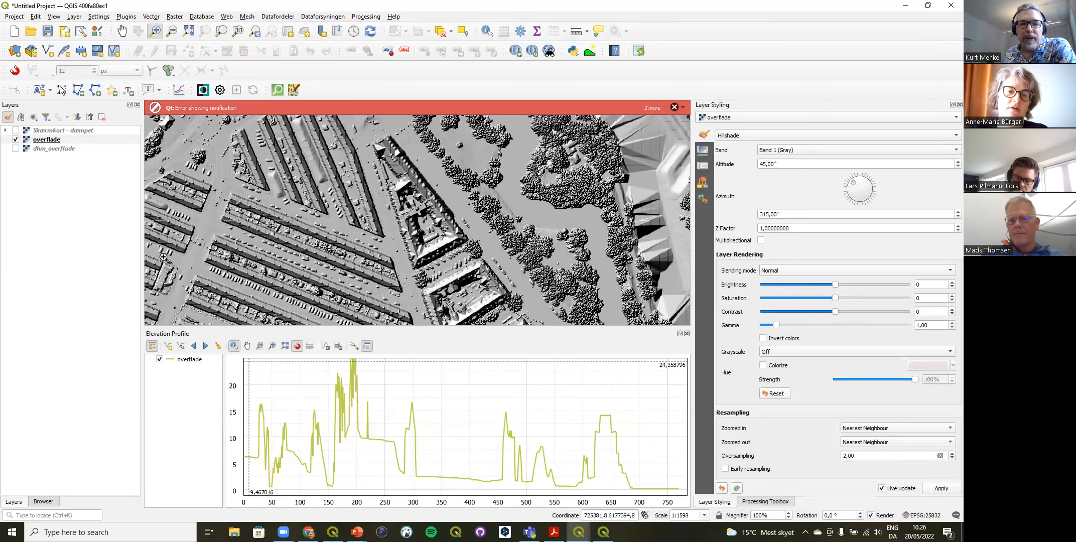
{"action": "left_click", "coordinate": [172, 347]}
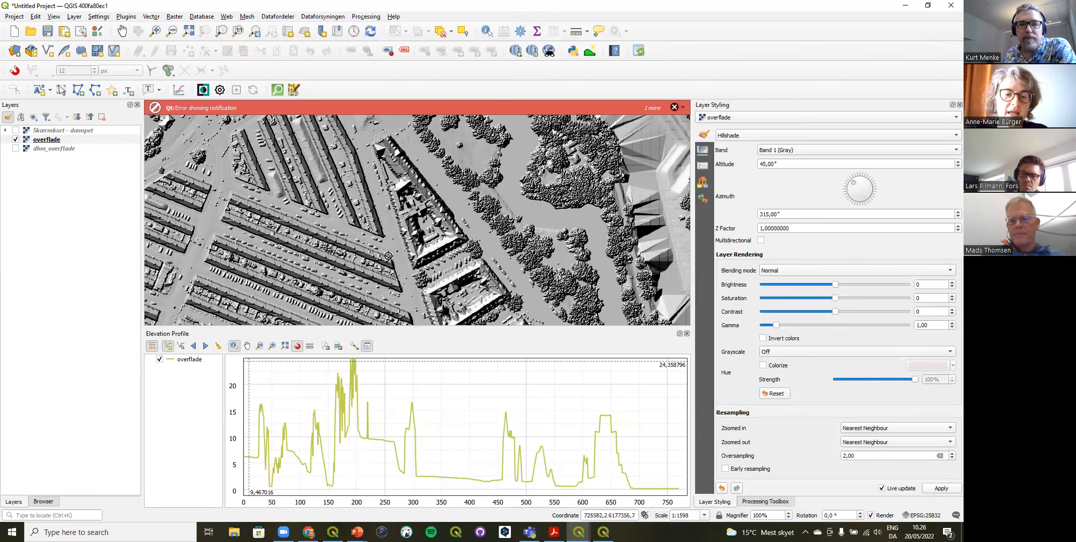
{"action": "left_click", "coordinate": [459, 206]}
{"action": "right_click", "coordinate": [460, 205]}
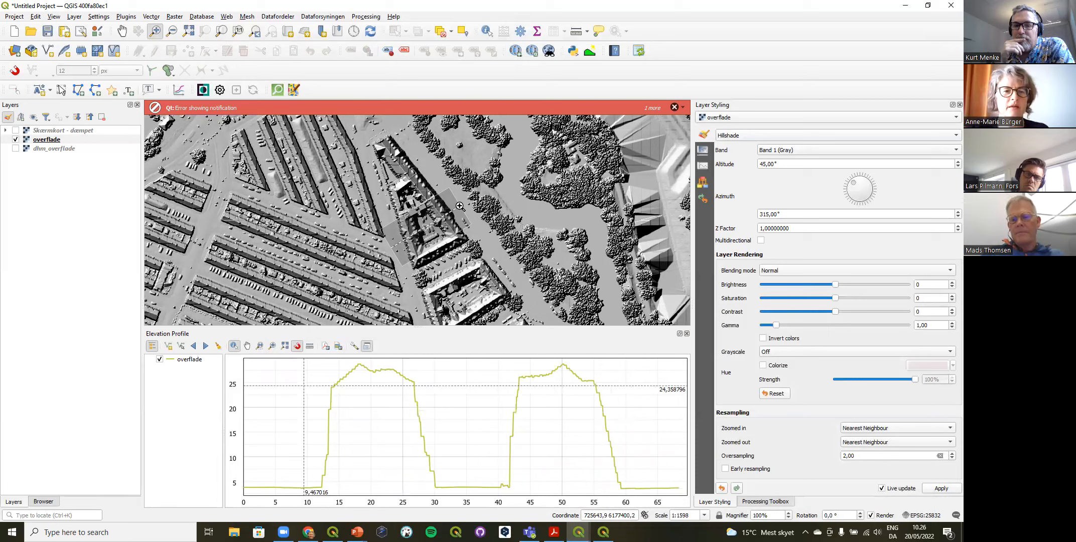
Step: Bring up the Terrain profile plugin's Profile Tool for comparison with the elevation profile and close it
{"action": "left_click", "coordinate": [590, 51]}
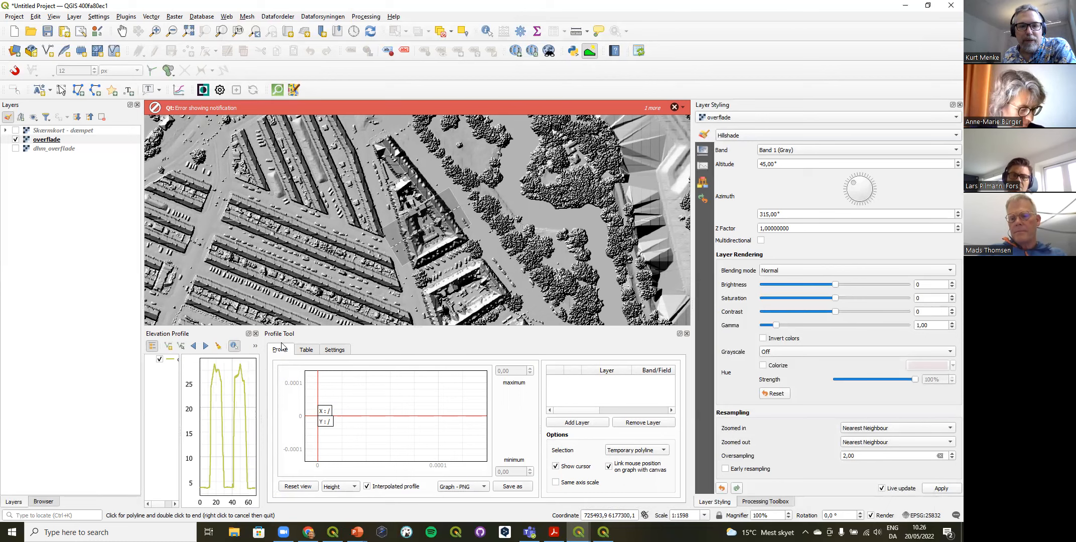
{"action": "left_click", "coordinate": [686, 333]}
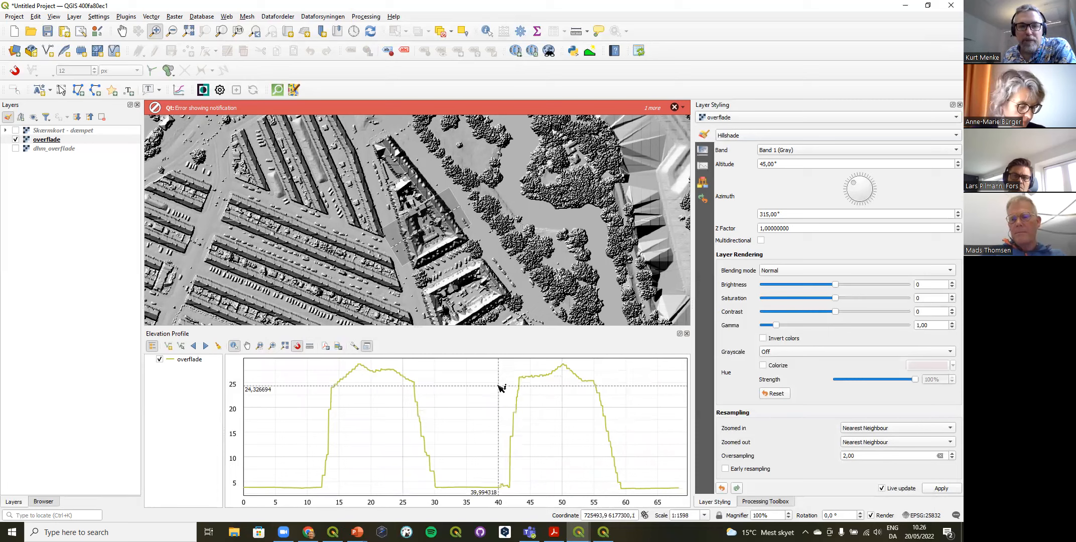
Step: Measure the distance between the two roof peaks in the elevation profile and dismiss the error notifications above the map
{"action": "left_click", "coordinate": [310, 346]}
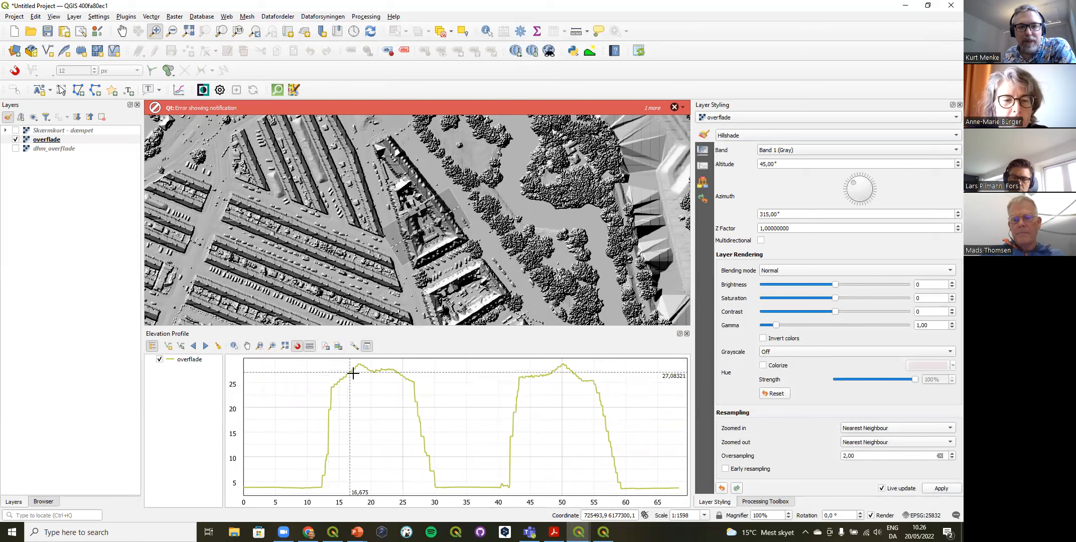
{"action": "left_click", "coordinate": [361, 367]}
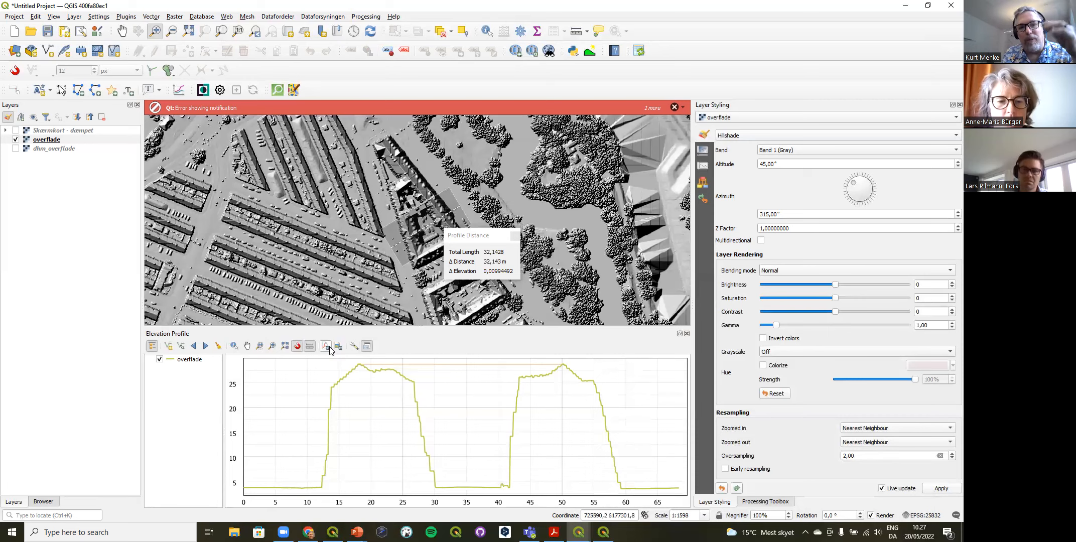
{"action": "left_click", "coordinate": [675, 109]}
{"action": "left_click", "coordinate": [675, 108]}
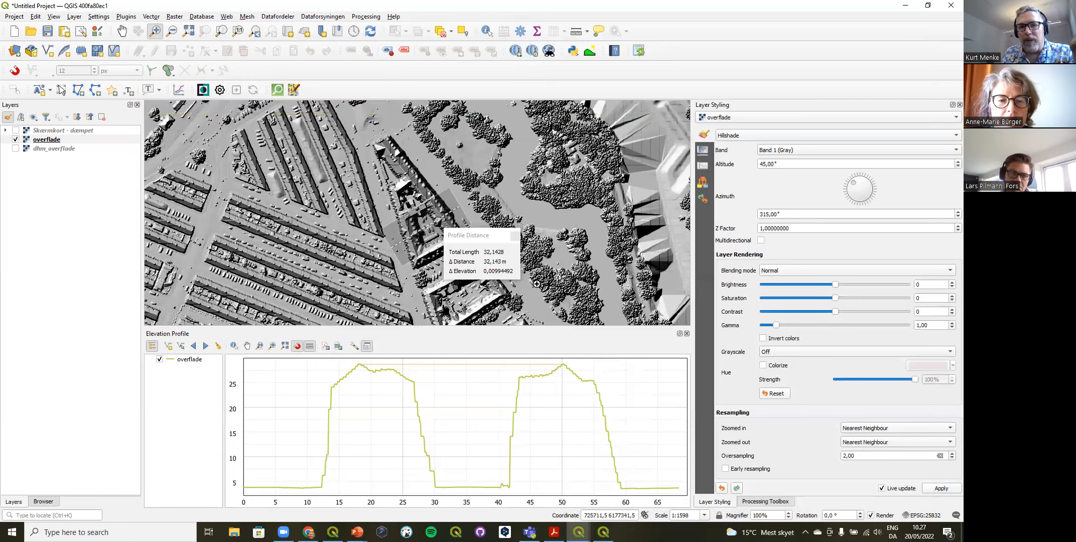
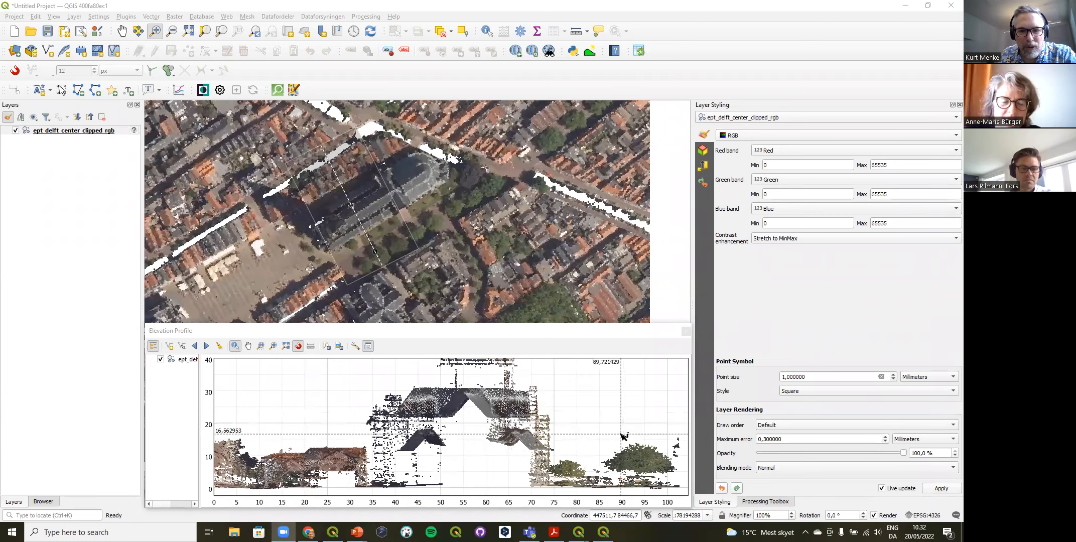
Step: Lower the elevation profile's tolerance to capture a narrower strip of points across the church
{"action": "left_click", "coordinate": [355, 347]}
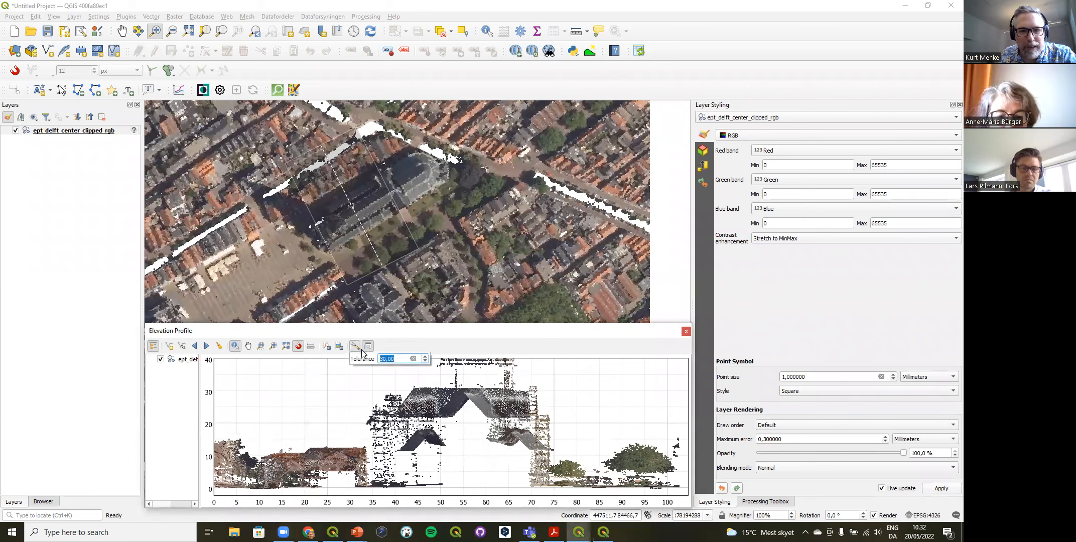
{"action": "left_click", "coordinate": [425, 361]}
{"action": "left_click", "coordinate": [425, 361]}
{"action": "left_click", "coordinate": [425, 360]}
{"action": "left_click", "coordinate": [425, 361]}
{"action": "left_click", "coordinate": [425, 361]}
{"action": "left_click", "coordinate": [424, 361]}
{"action": "left_click", "coordinate": [425, 361]}
{"action": "left_click", "coordinate": [425, 361]}
{"action": "left_click", "coordinate": [425, 361]}
{"action": "left_click", "coordinate": [425, 361]}
{"action": "left_click", "coordinate": [425, 360]}
{"action": "left_click", "coordinate": [425, 361]}
{"action": "left_click", "coordinate": [425, 361]}
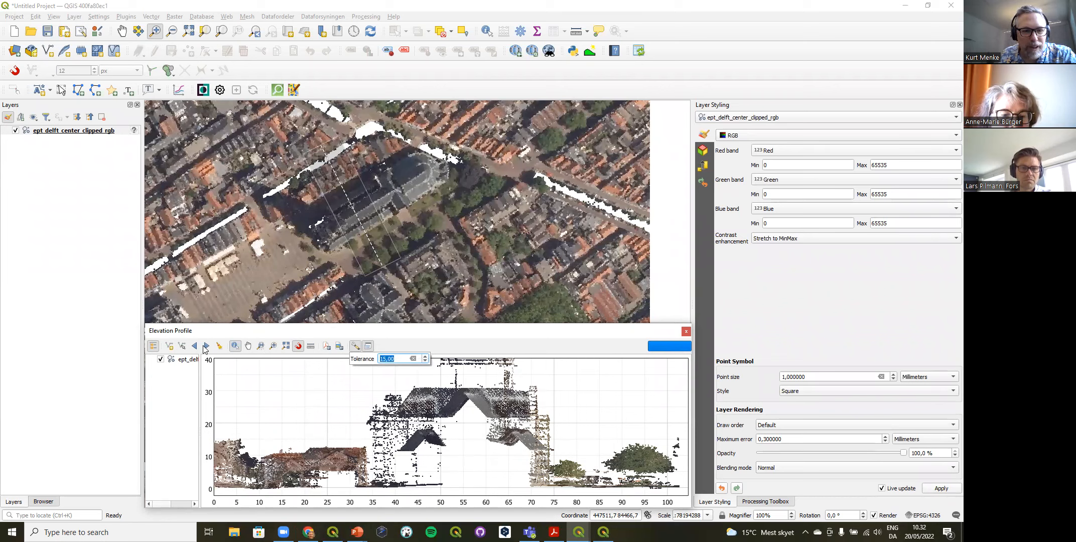
Step: Nudge the narrowed profile line along the church towards its northeastern end
{"action": "left_click", "coordinate": [206, 347]}
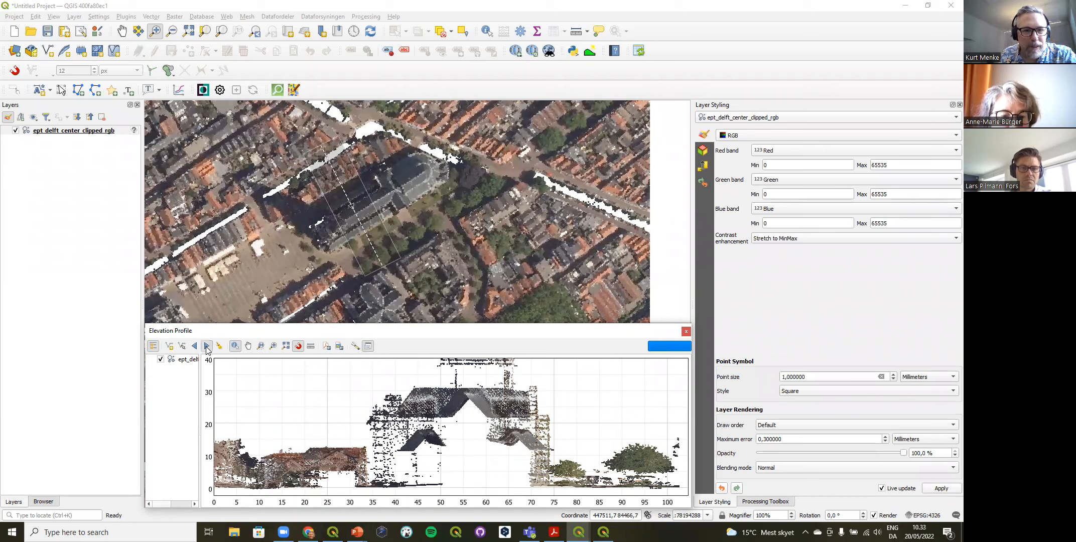
{"action": "left_click", "coordinate": [194, 347]}
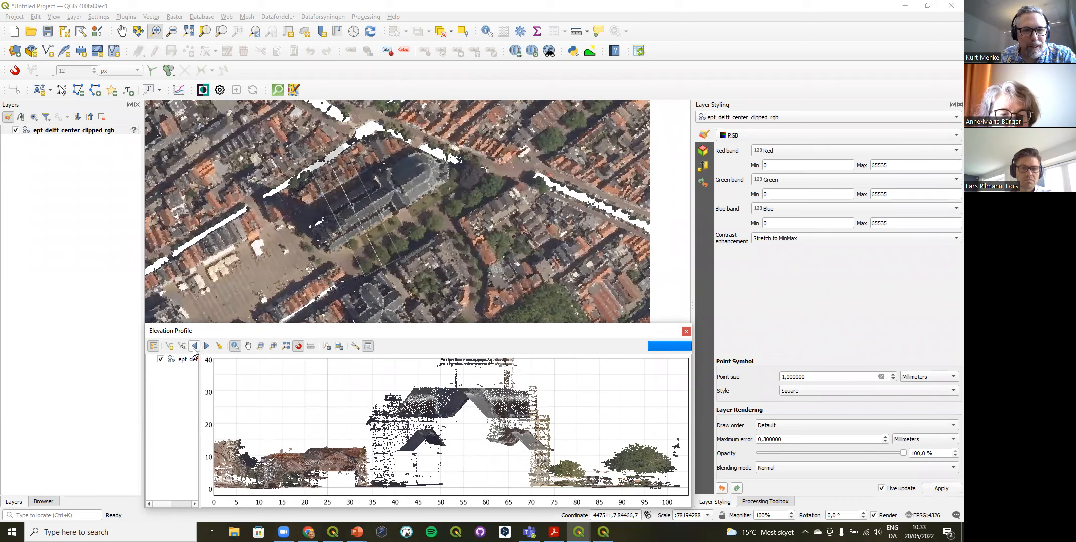
{"action": "left_click", "coordinate": [195, 351]}
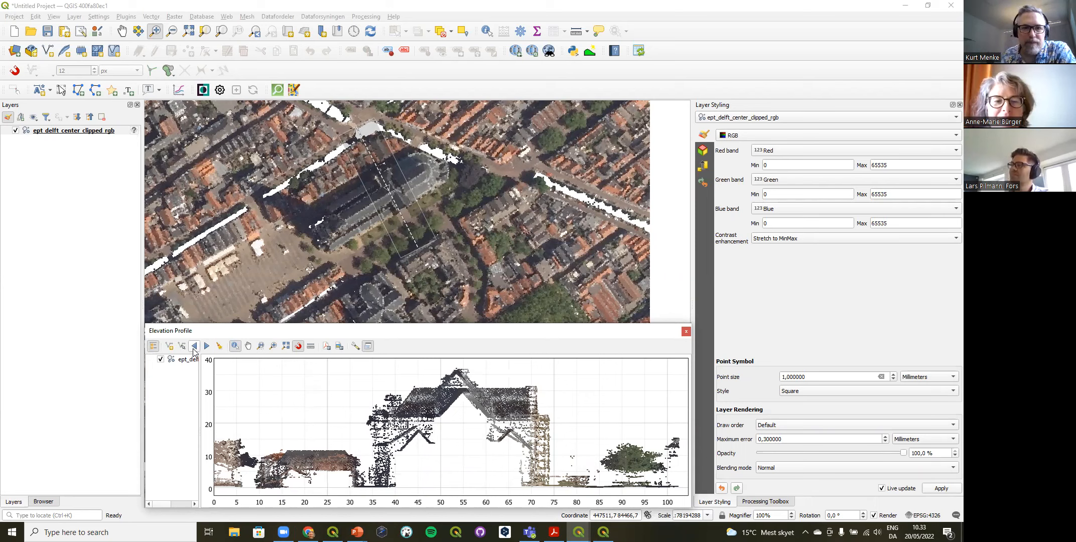
Step: Capture a profile line about 104 m long running north to south across the church near the western edge of the point cloud
{"action": "left_click", "coordinate": [122, 31]}
{"action": "left_click_drag", "start_coordinate": [224, 180], "coordinate": [509, 271]}
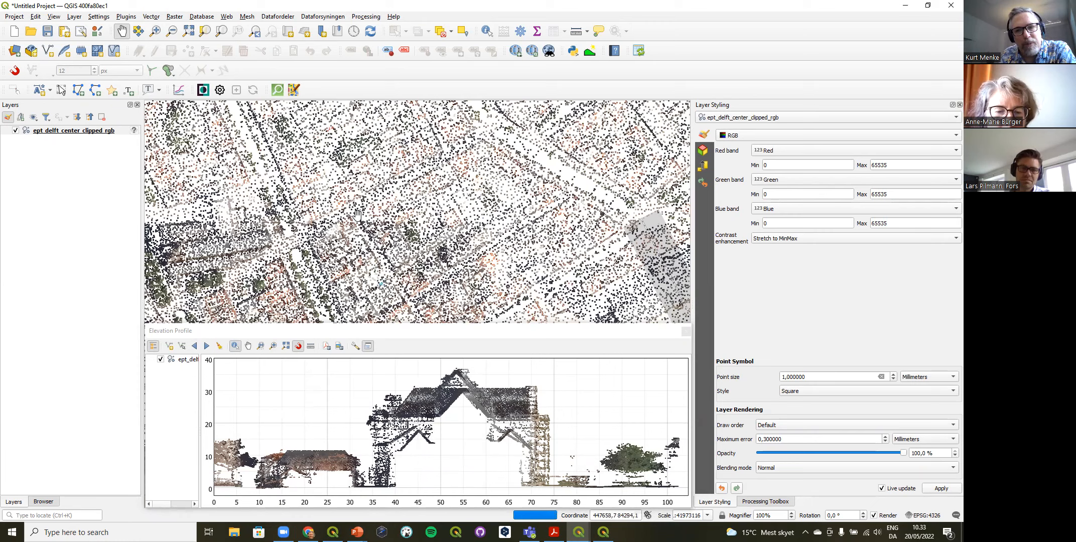
{"action": "left_click_drag", "start_coordinate": [314, 220], "coordinate": [547, 257]}
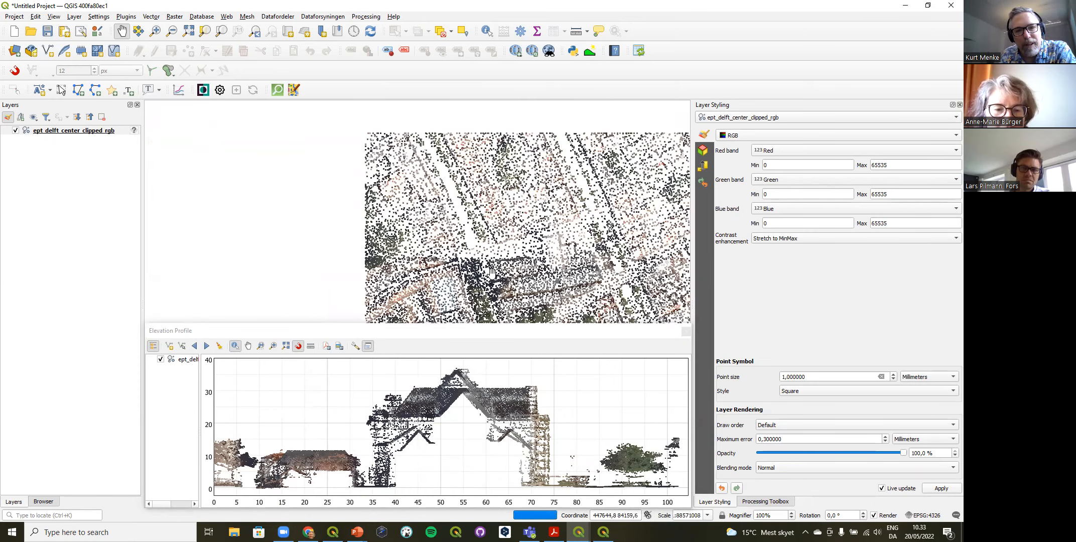
{"action": "left_click_drag", "start_coordinate": [574, 289], "coordinate": [521, 209]}
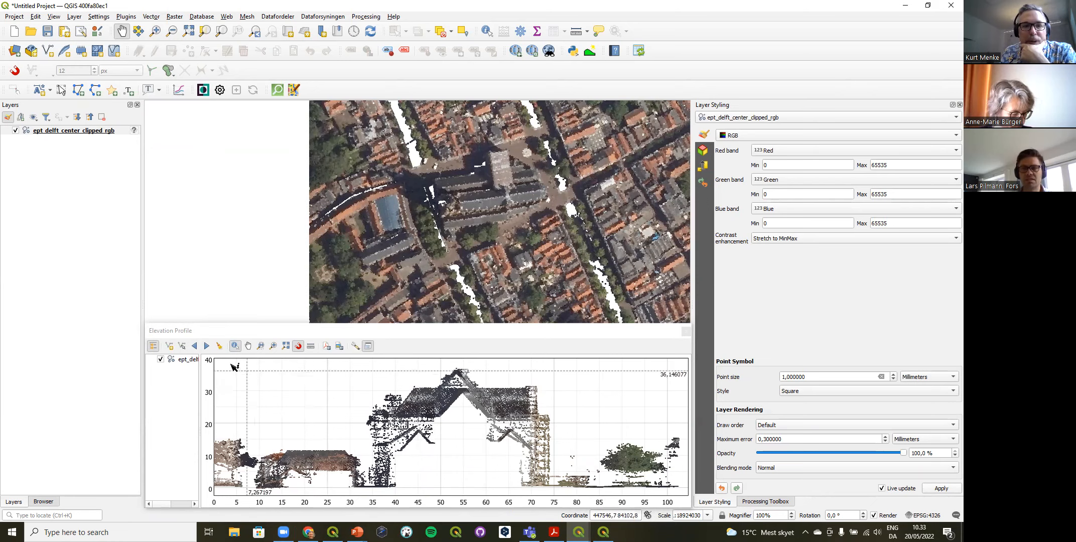
{"action": "left_click", "coordinate": [168, 345]}
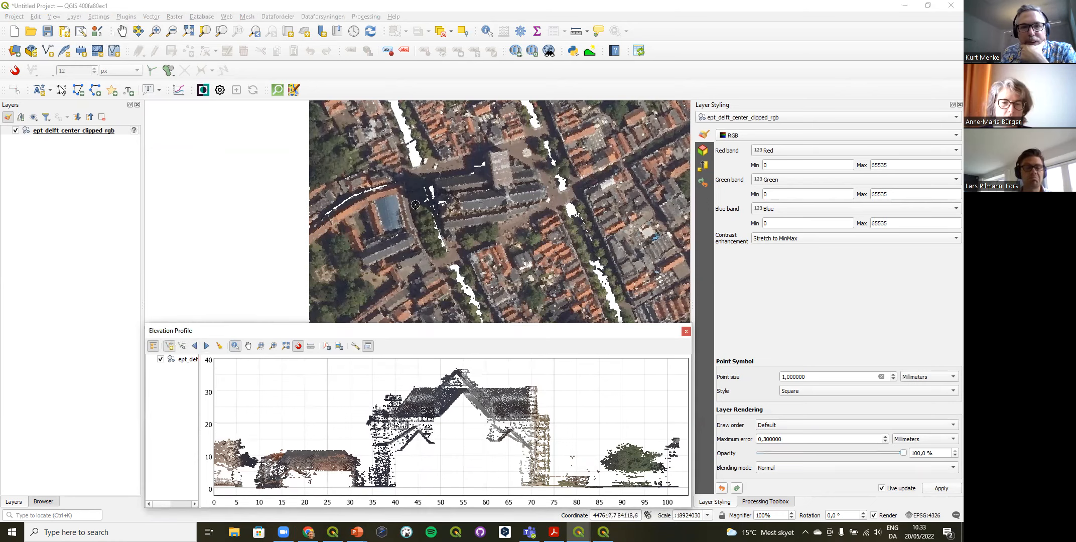
{"action": "left_click", "coordinate": [453, 130]}
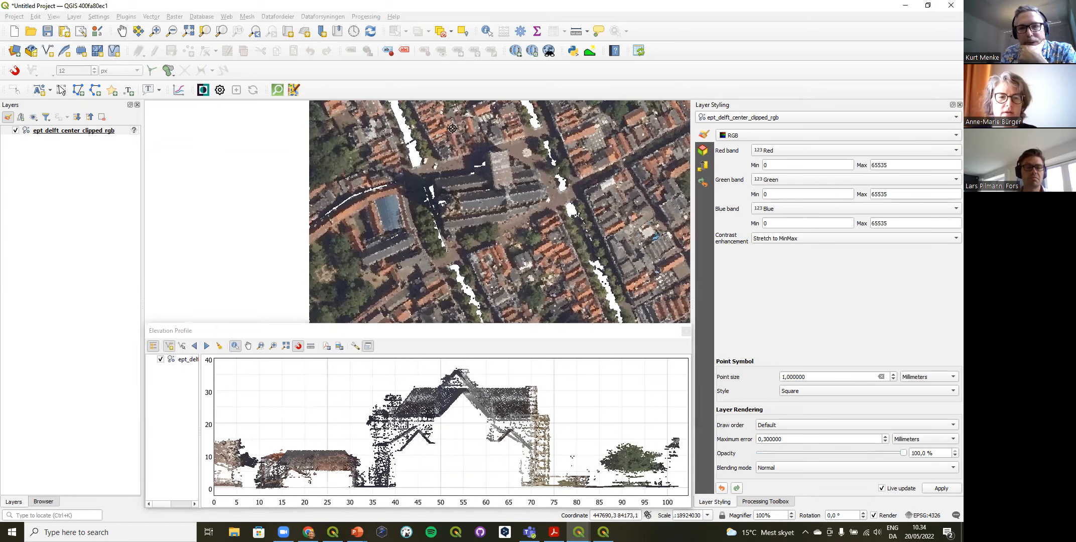
{"action": "right_click", "coordinate": [489, 261]}
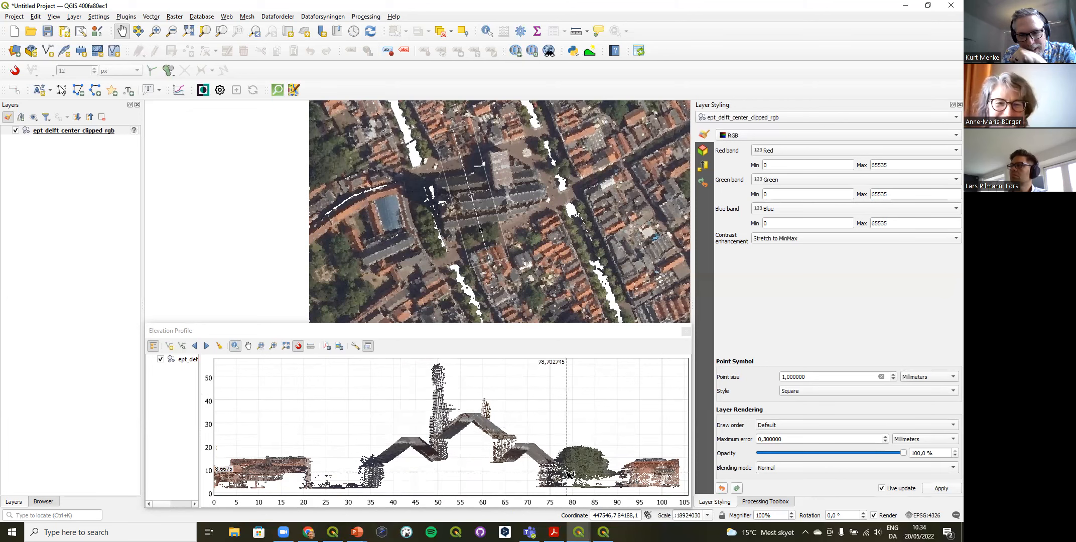
Step: Check the profile's tolerance setting and nudge the profile line eastward along the church
{"action": "left_click", "coordinate": [355, 345]}
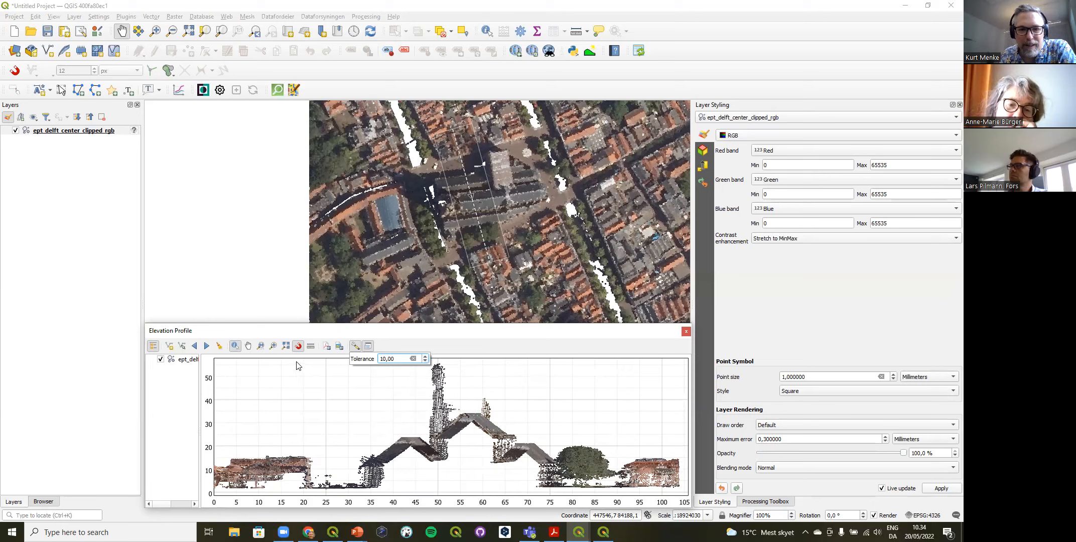
{"action": "left_click", "coordinate": [196, 348]}
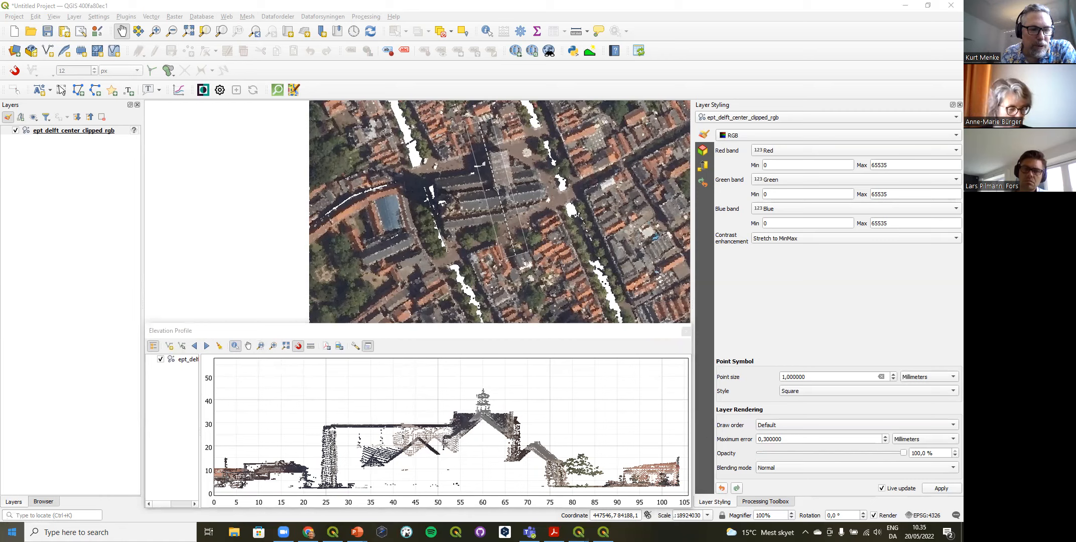
Step: Launch the OSGeo4W Setup installer from the OSGeo4W program group
{"action": "key", "text": "super"}
{"action": "scroll", "coordinate": [73, 402], "scroll_direction": "down", "scroll_amount": 10}
{"action": "scroll", "coordinate": [66, 413], "scroll_direction": "down", "scroll_amount": 10}
{"action": "scroll", "coordinate": [68, 416], "scroll_direction": "down", "scroll_amount": 2}
{"action": "left_click", "coordinate": [70, 342]}
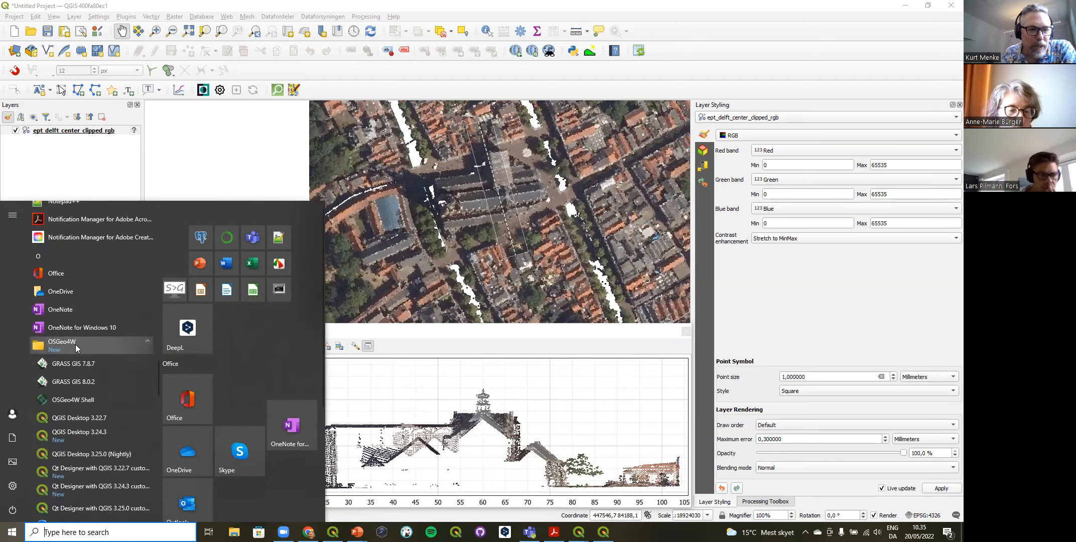
{"action": "scroll", "coordinate": [78, 347], "scroll_direction": "down", "scroll_amount": 3}
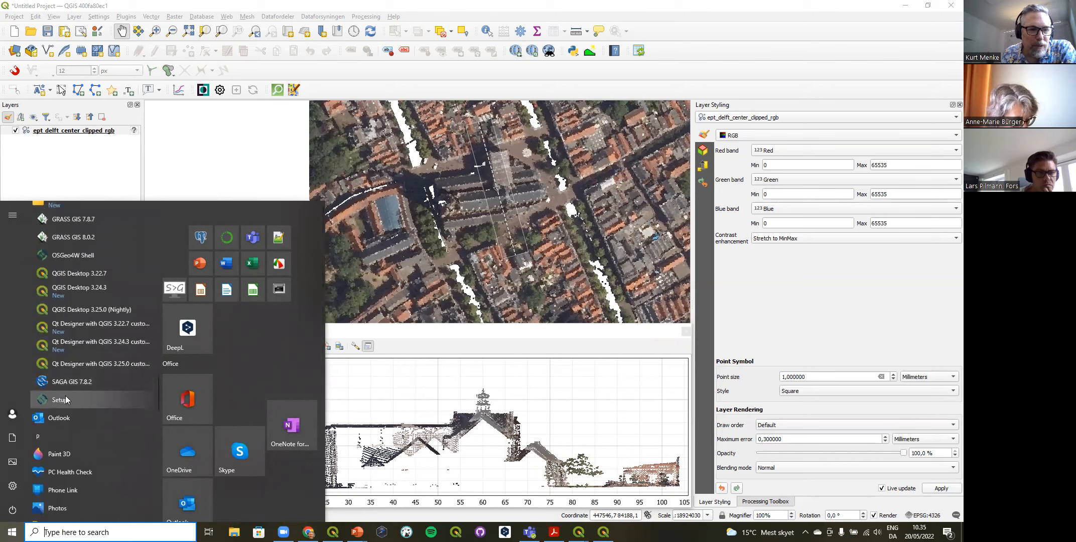
{"action": "left_click", "coordinate": [59, 400]}
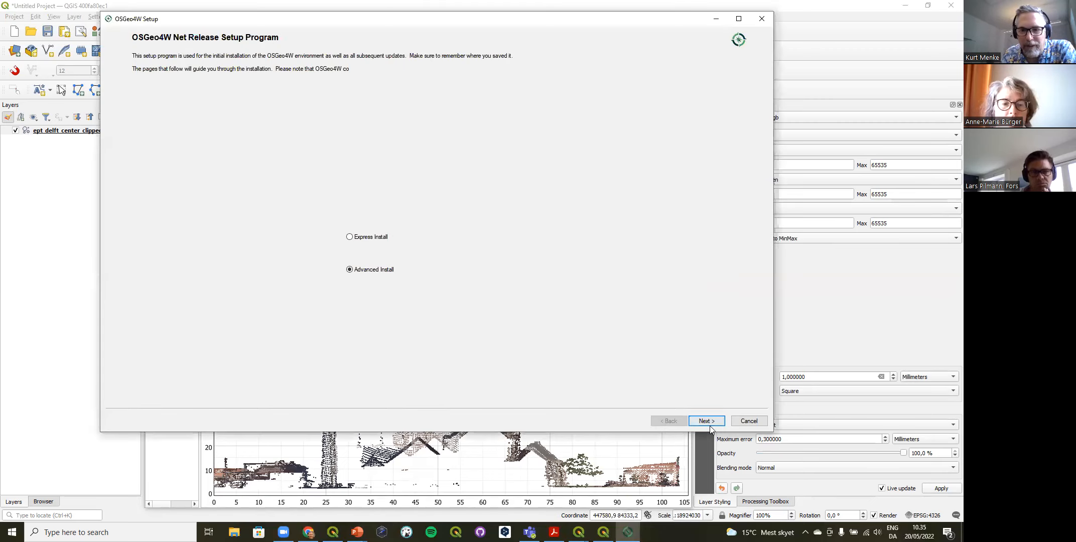
Step: Proceed to the installer's package selection using Install from Internet, root directory C:\OSGeo4W, Just Me and Direct Connection
{"action": "left_click", "coordinate": [707, 422]}
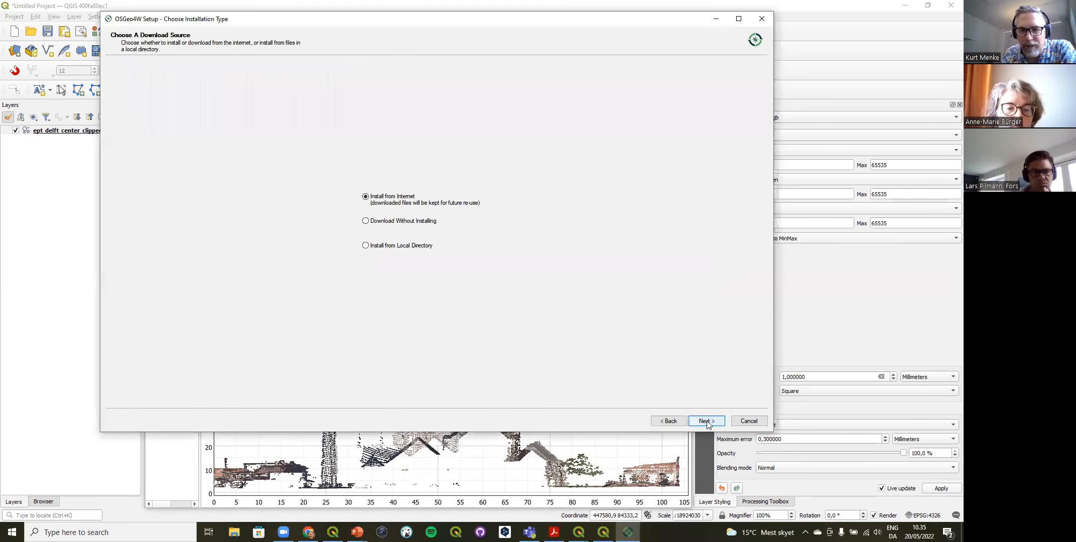
{"action": "left_click", "coordinate": [707, 421]}
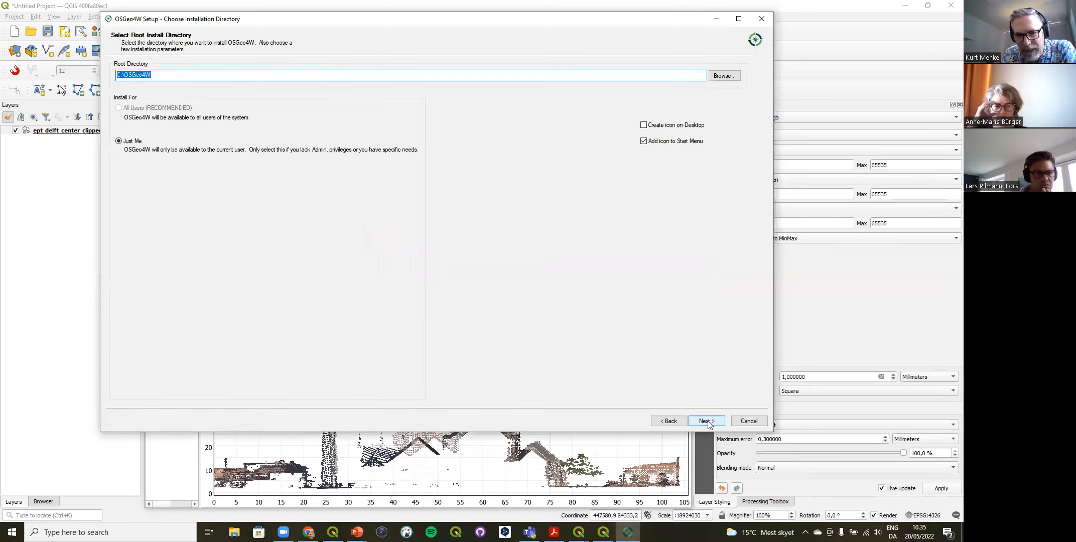
{"action": "left_click", "coordinate": [706, 422]}
{"action": "left_click", "coordinate": [707, 421]}
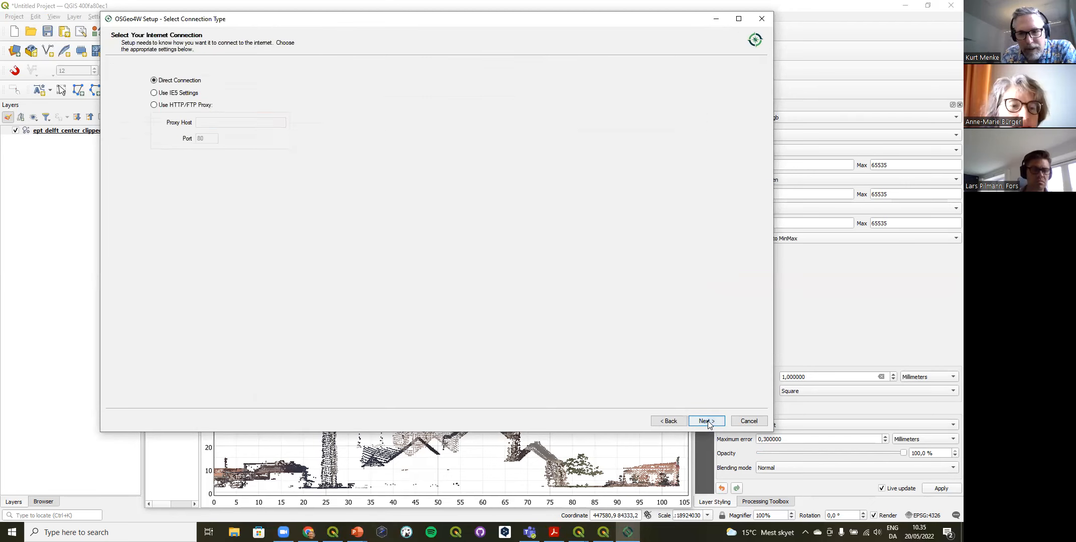
{"action": "left_click", "coordinate": [706, 421]}
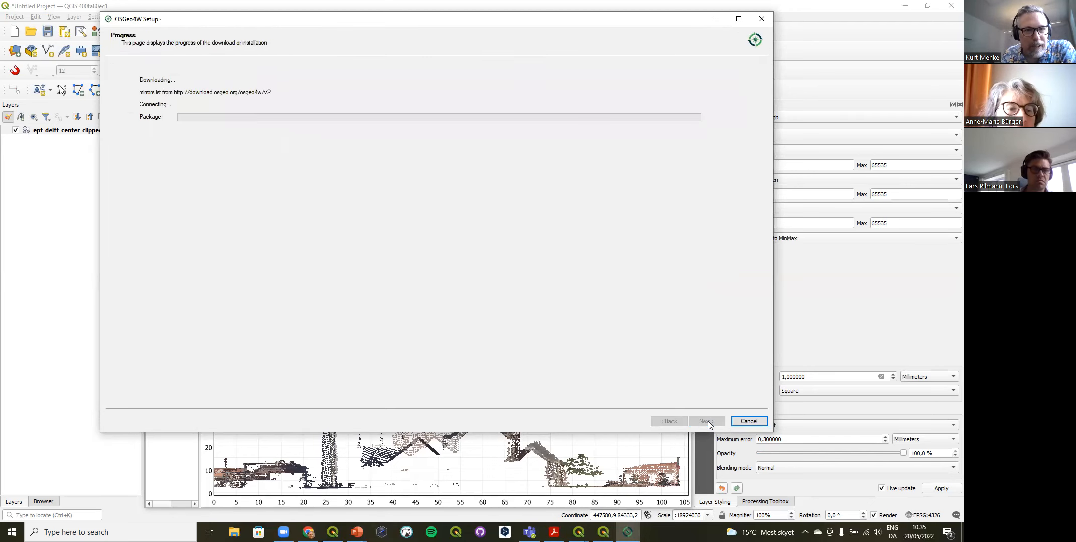
{"action": "left_click", "coordinate": [707, 421]}
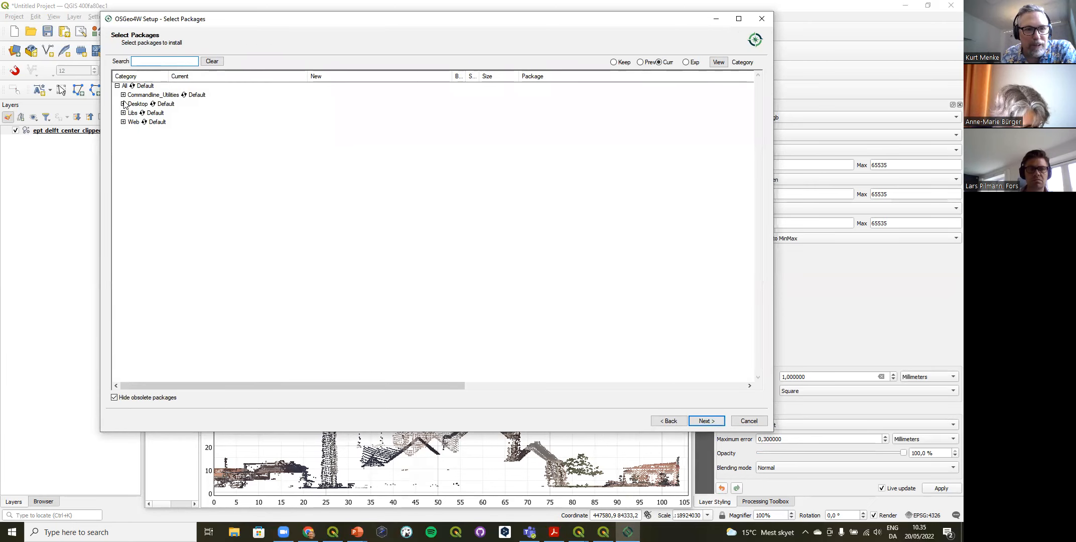
Step: Review the QGIS nightly and release builds among the Desktop packages and exit OSGeo4W Setup without installing anything
{"action": "left_click", "coordinate": [123, 104]}
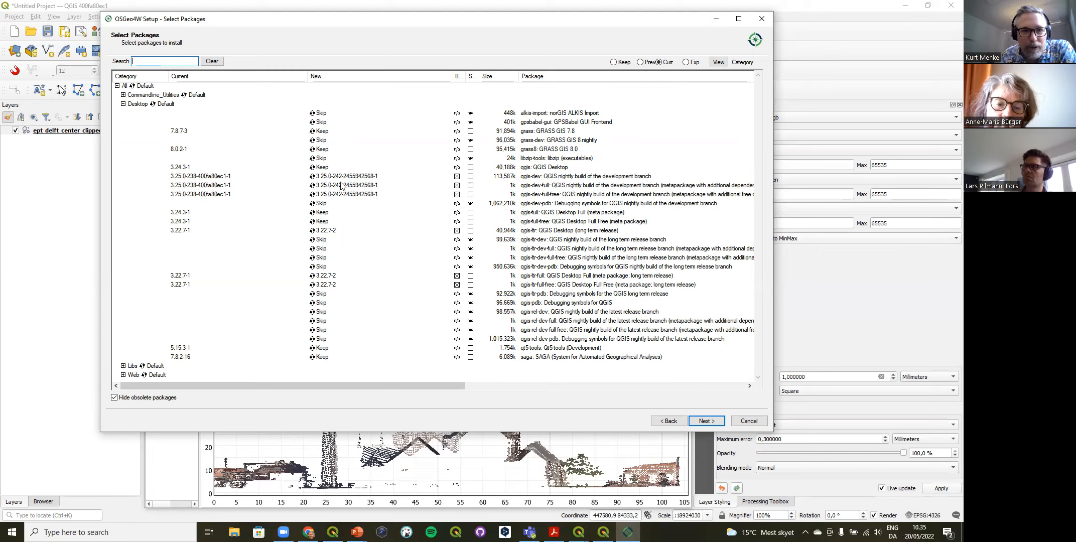
{"action": "left_click", "coordinate": [322, 159]}
{"action": "left_click", "coordinate": [322, 159]}
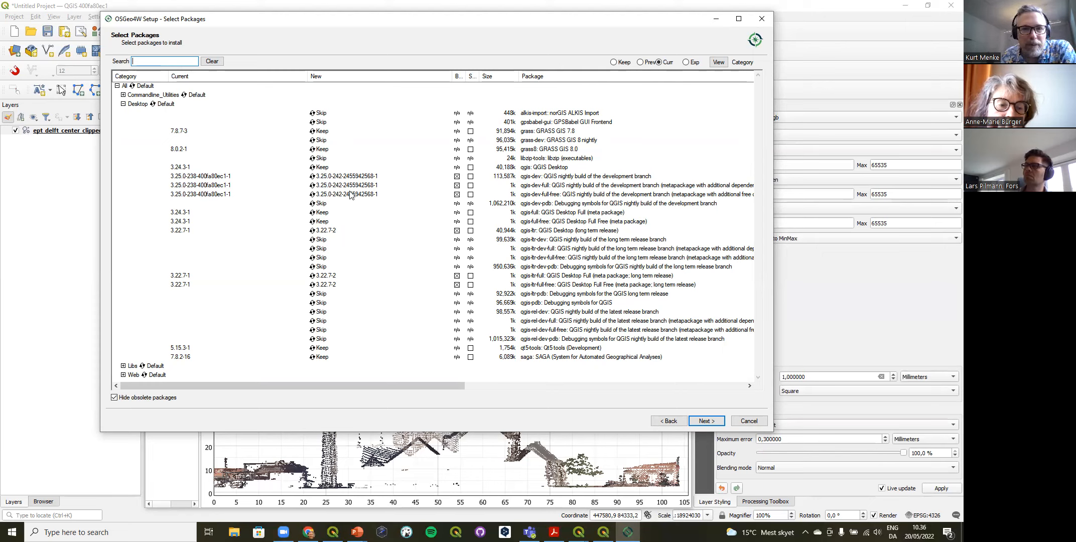
{"action": "left_click", "coordinate": [748, 421]}
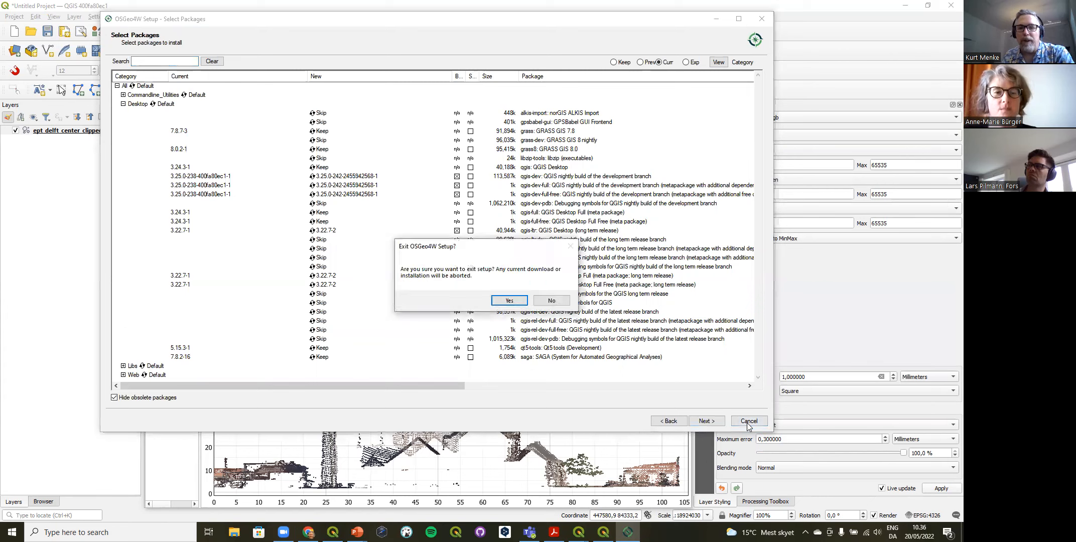
{"action": "left_click", "coordinate": [509, 300]}
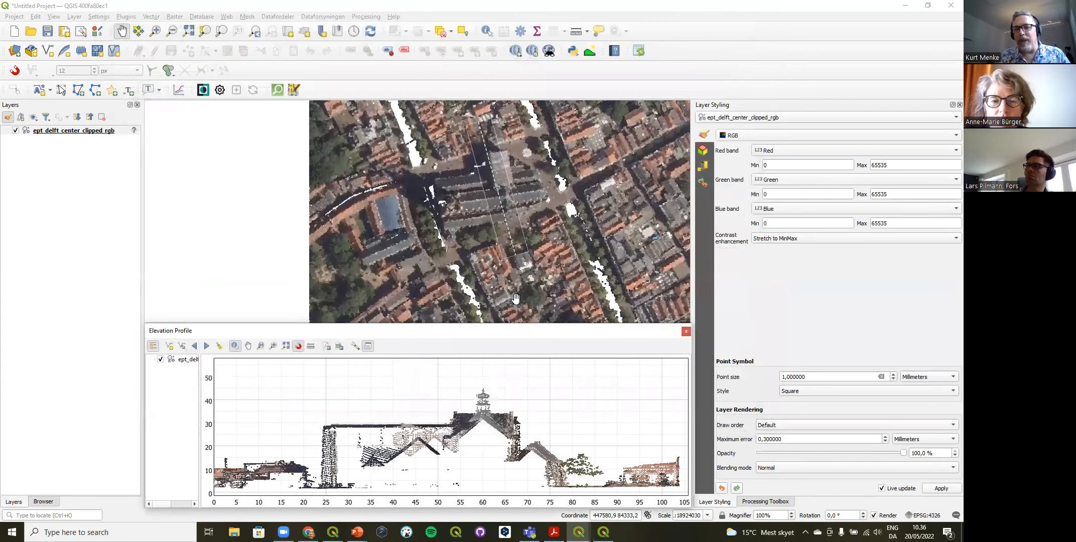